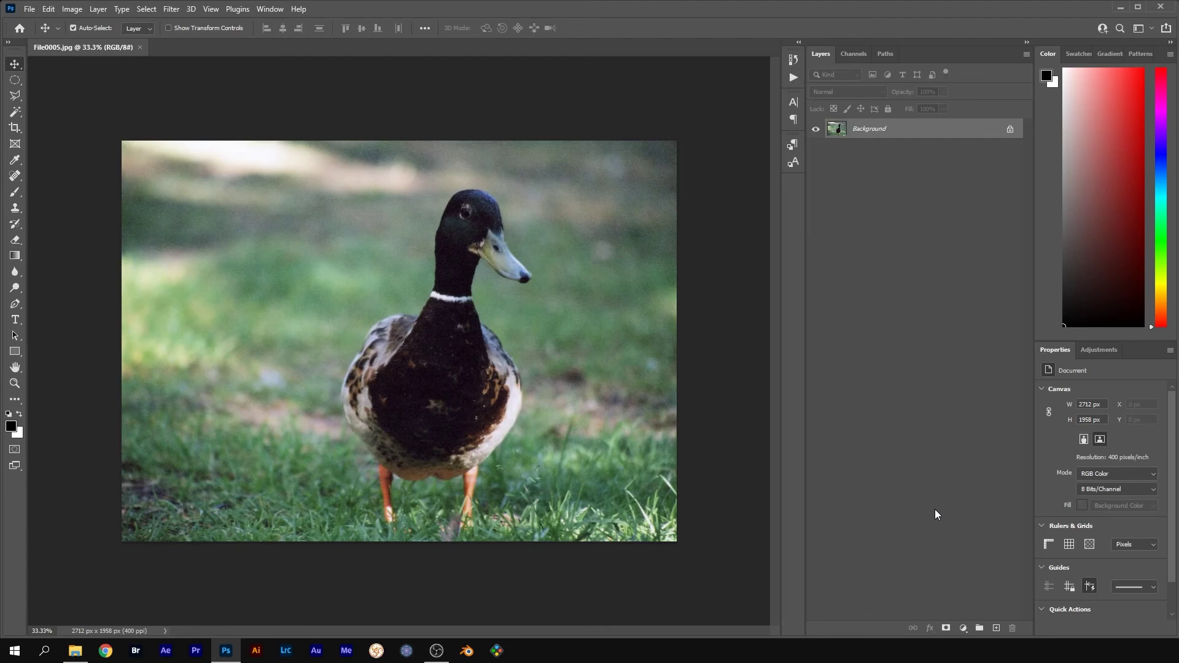
# Step: Resize the duck photo to 1920 pixels wide with Image Size
pyautogui.click(73, 9)
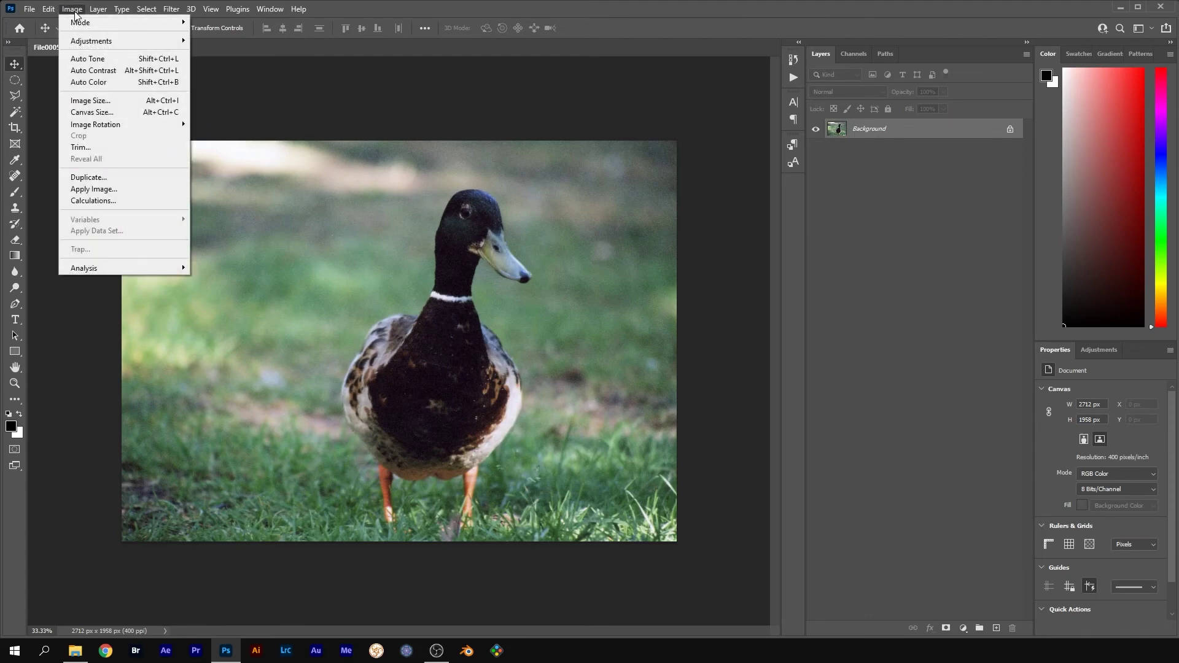
pyautogui.click(89, 101)
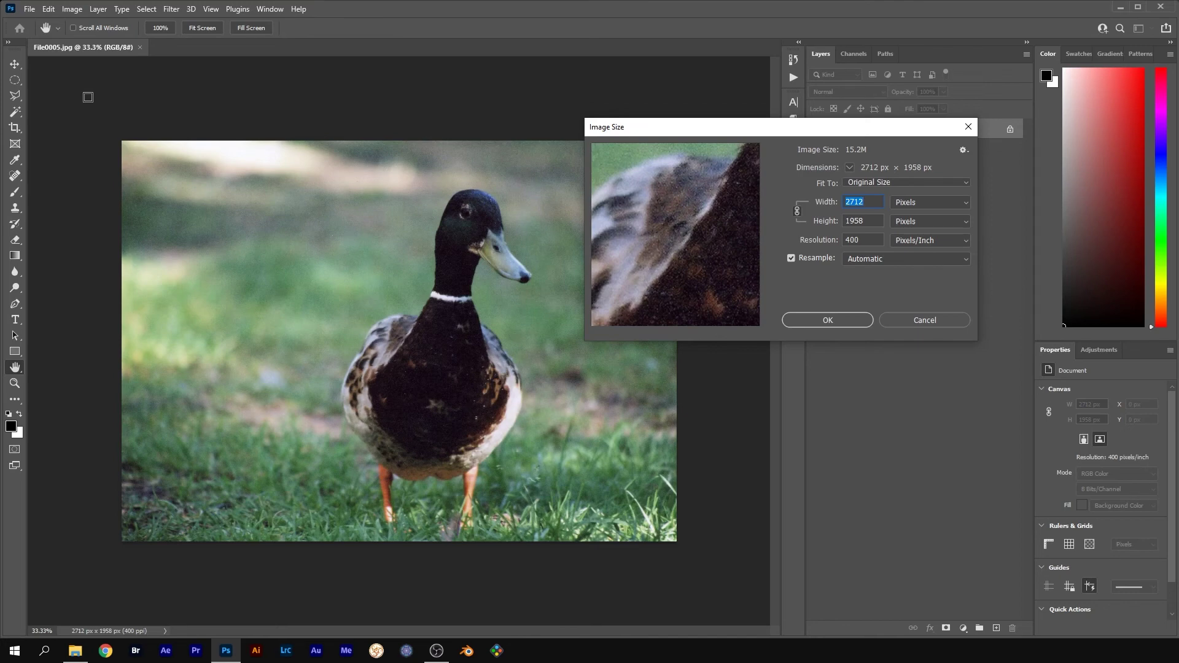
pyautogui.write('1920')
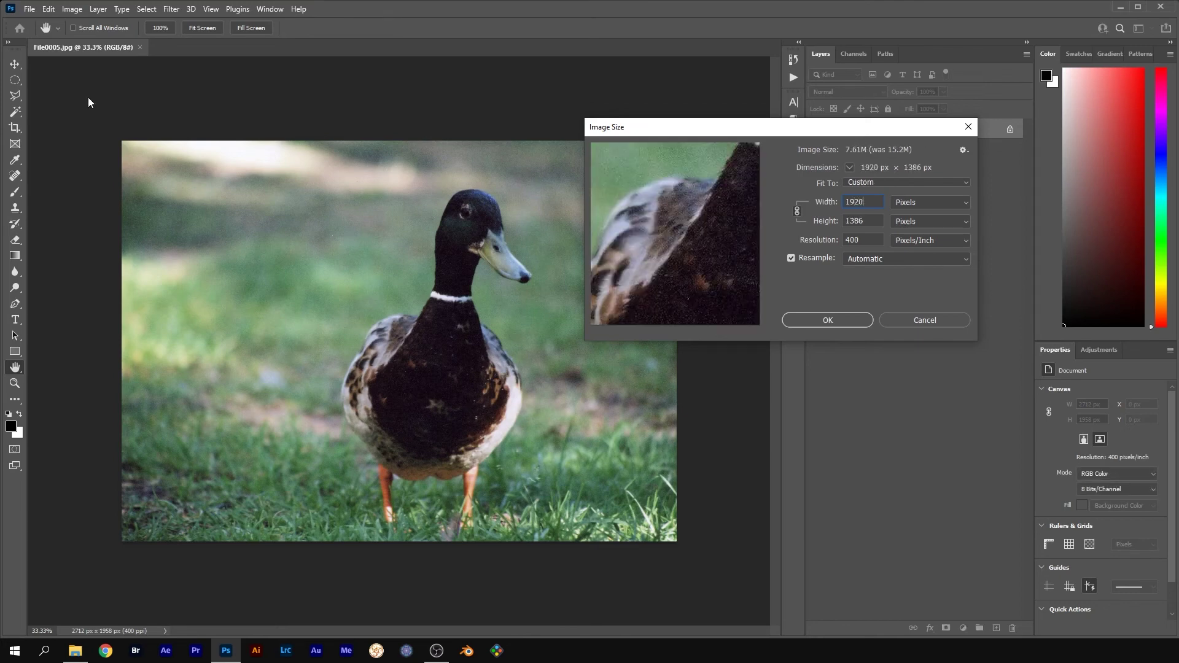
pyautogui.press('Return')
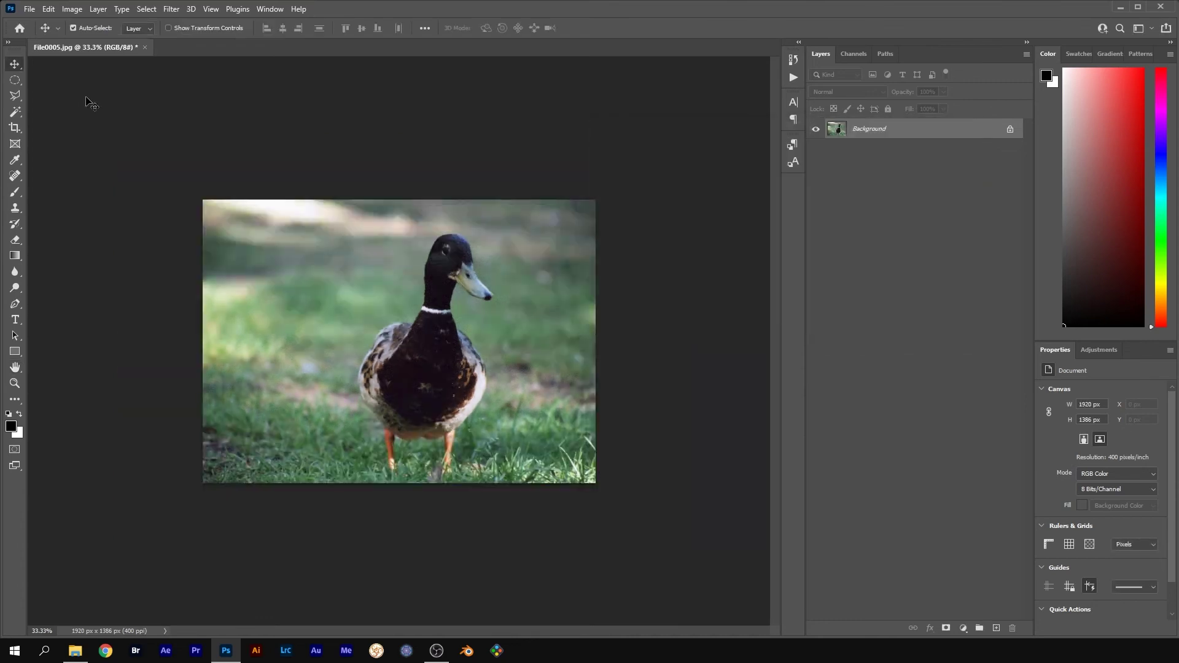
# Step: Crop the image with the 16:9 preset, leaving 1920×1080
pyautogui.click(14, 128)
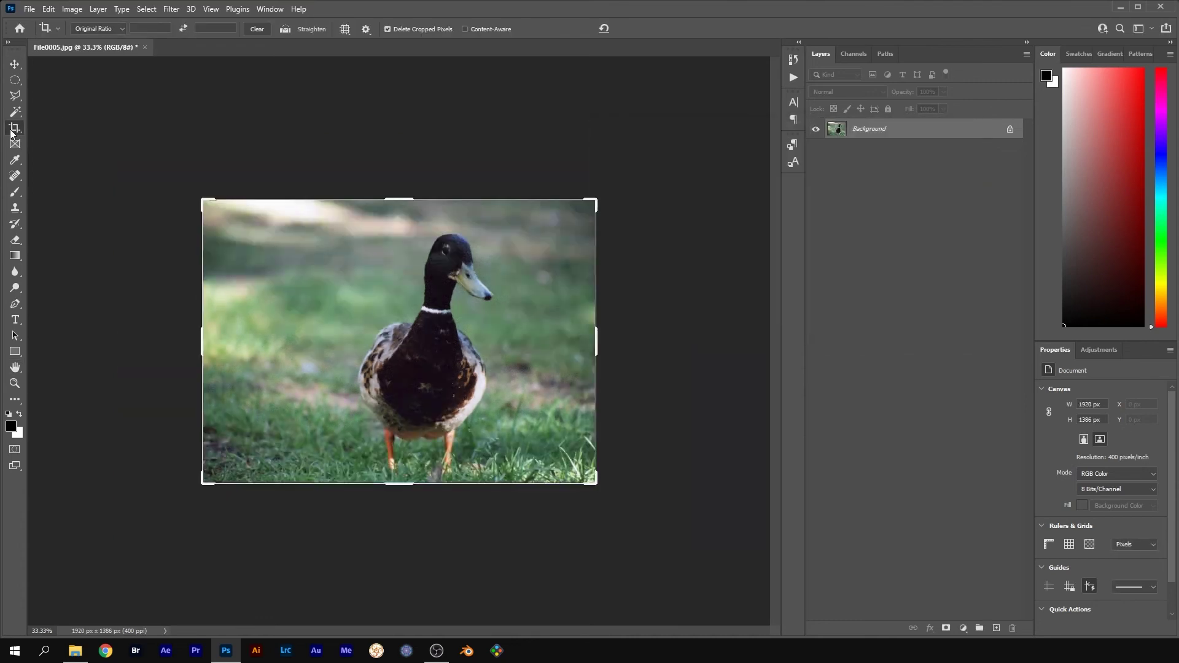
pyautogui.click(102, 30)
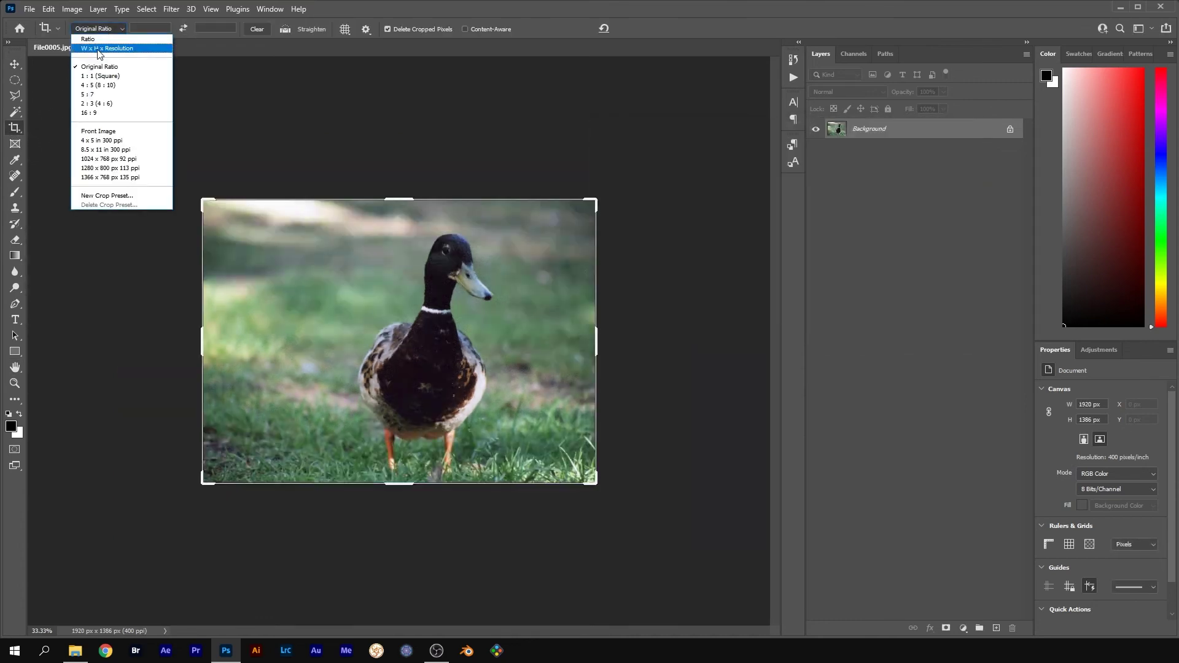
pyautogui.click(96, 114)
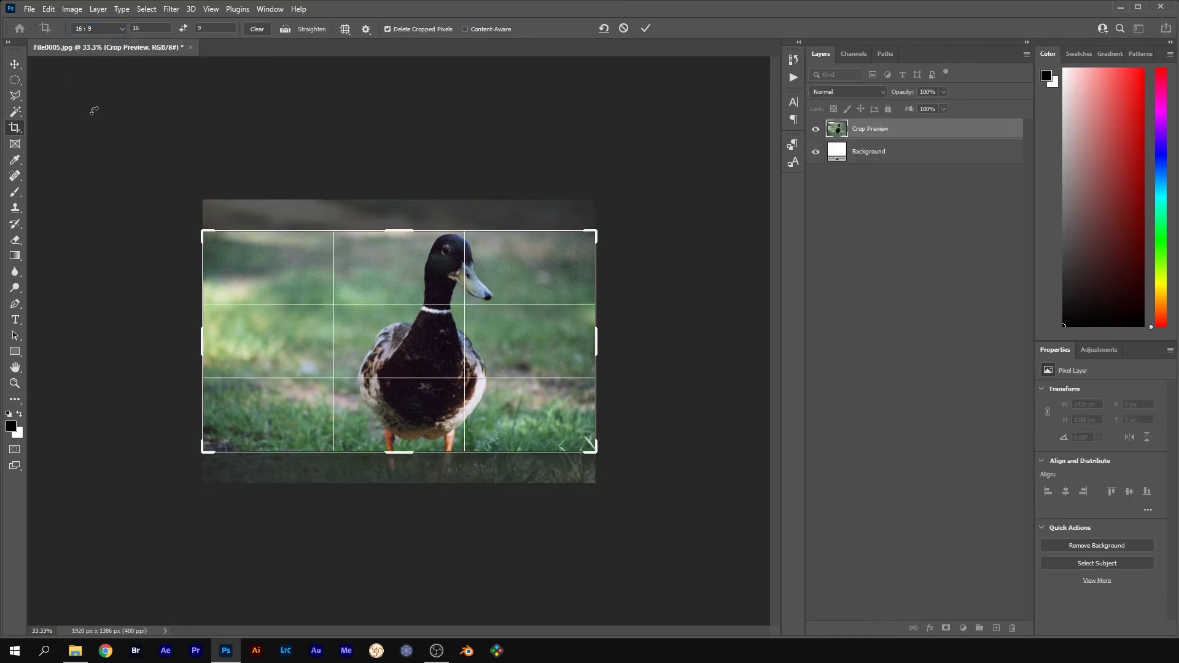
pyautogui.click(646, 28)
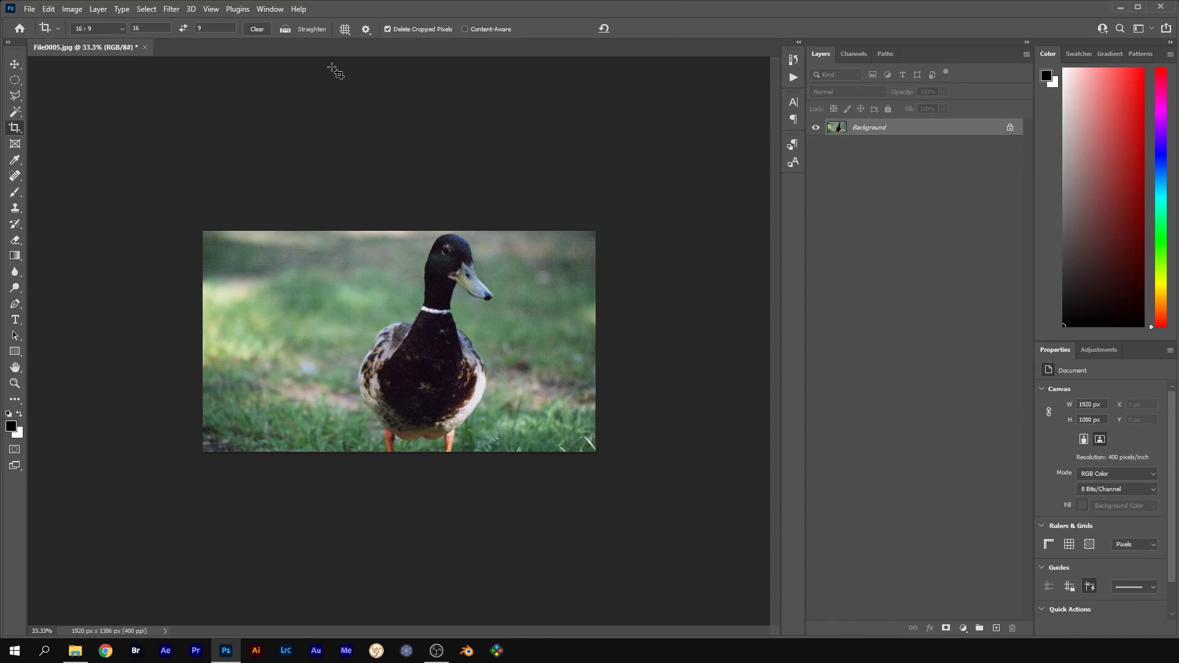
pyautogui.click(15, 64)
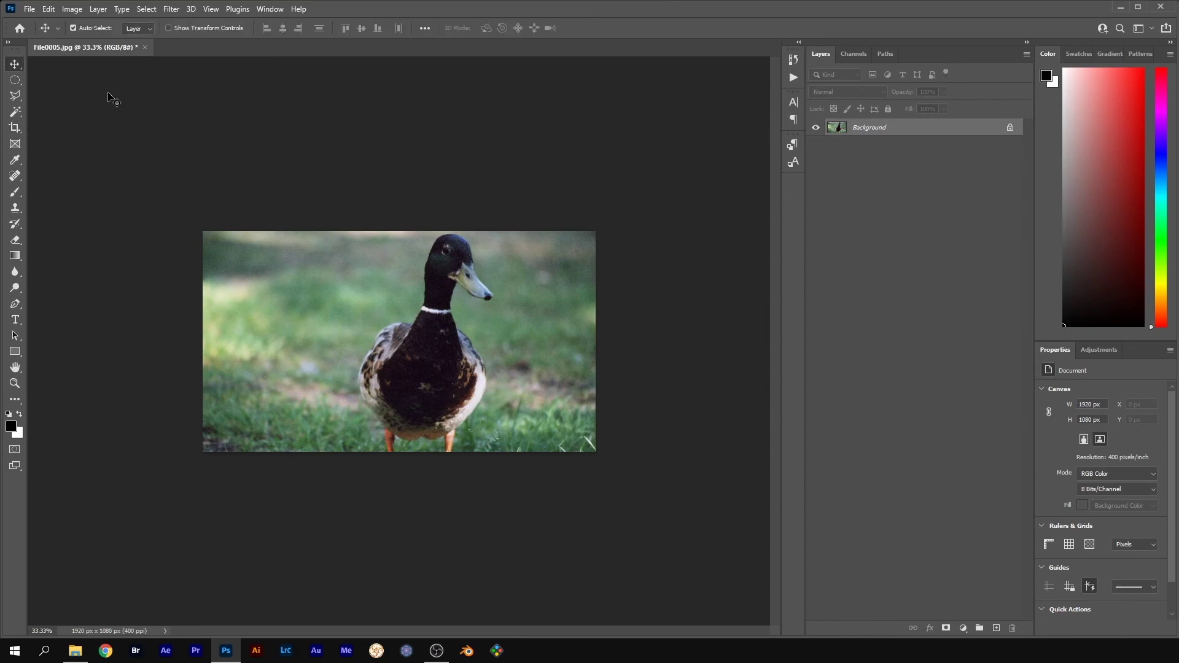
# Step: Draw a single slice covering the whole duck image with the Slice Tool
pyautogui.click(16, 130)
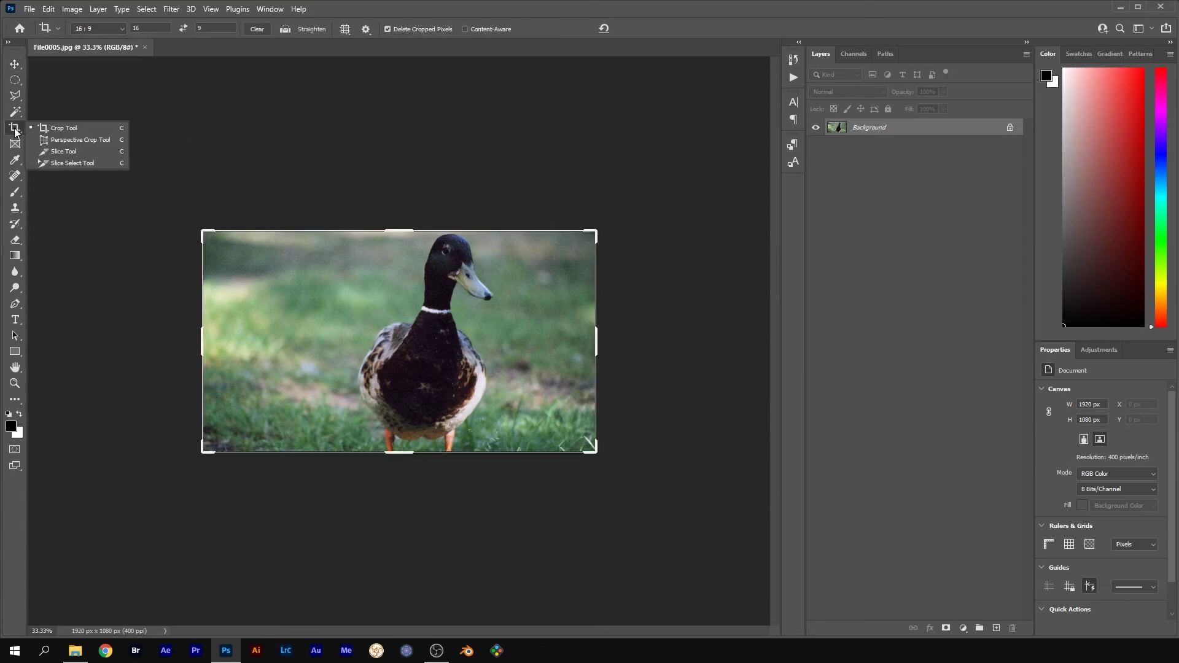
pyautogui.click(62, 152)
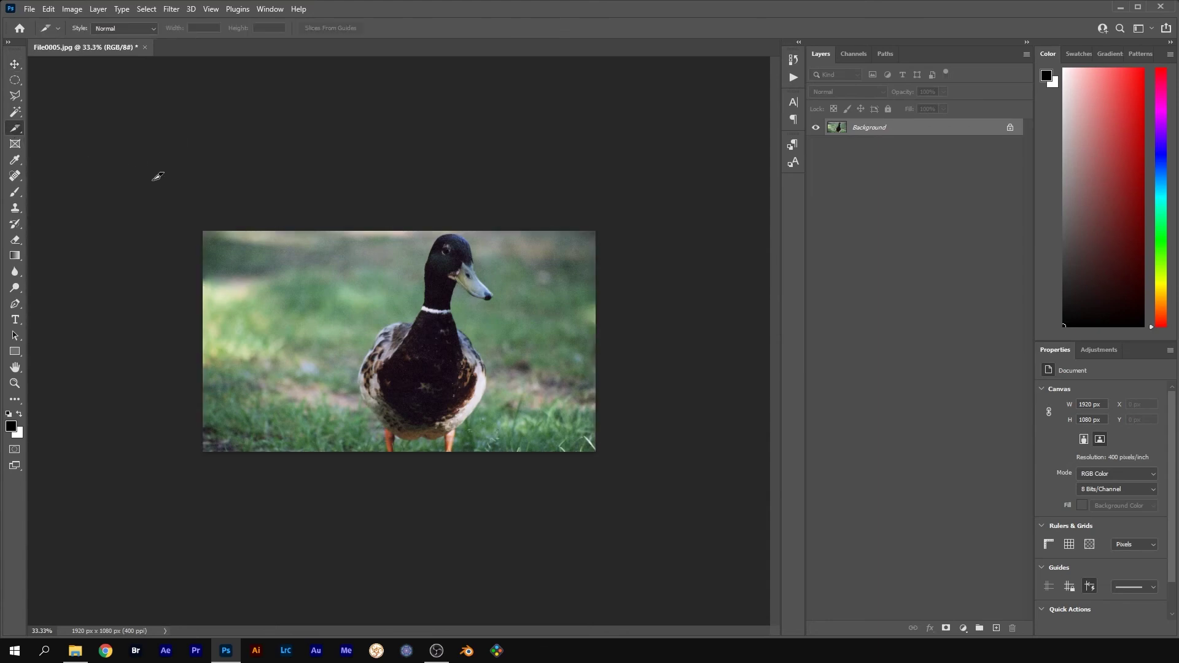
pyautogui.moveTo(153, 181); pyautogui.dragTo(681, 476)
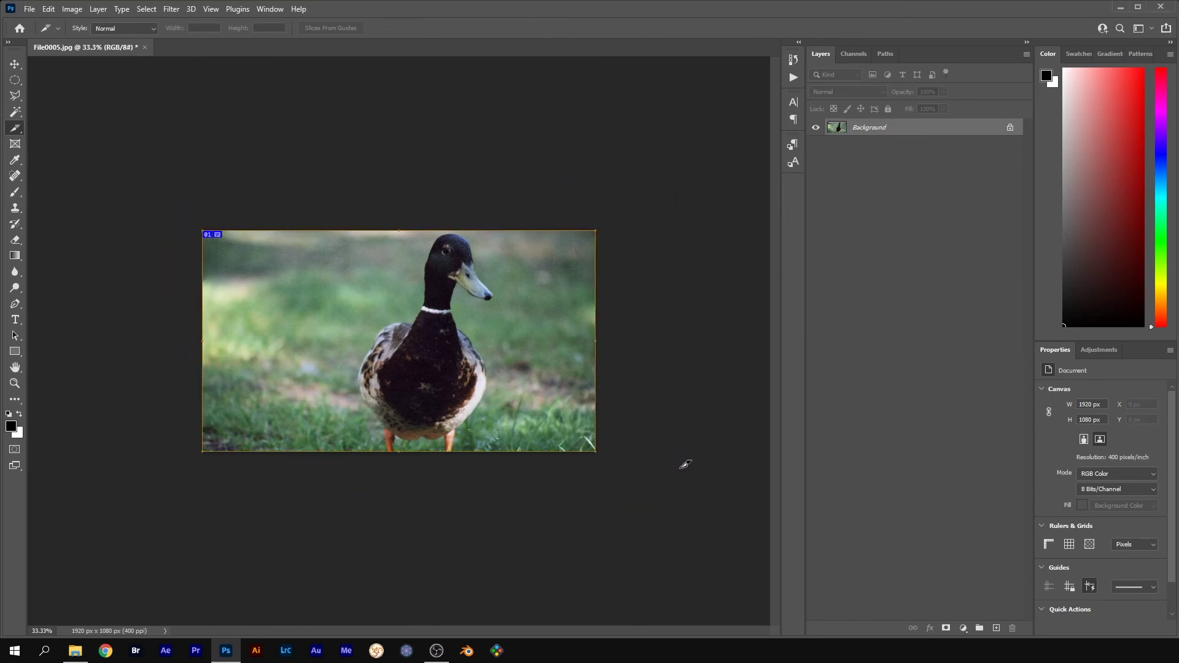
# Step: Set Divide Slice to divide vertically into 20 equal slices
pyautogui.rightClick(332, 274)
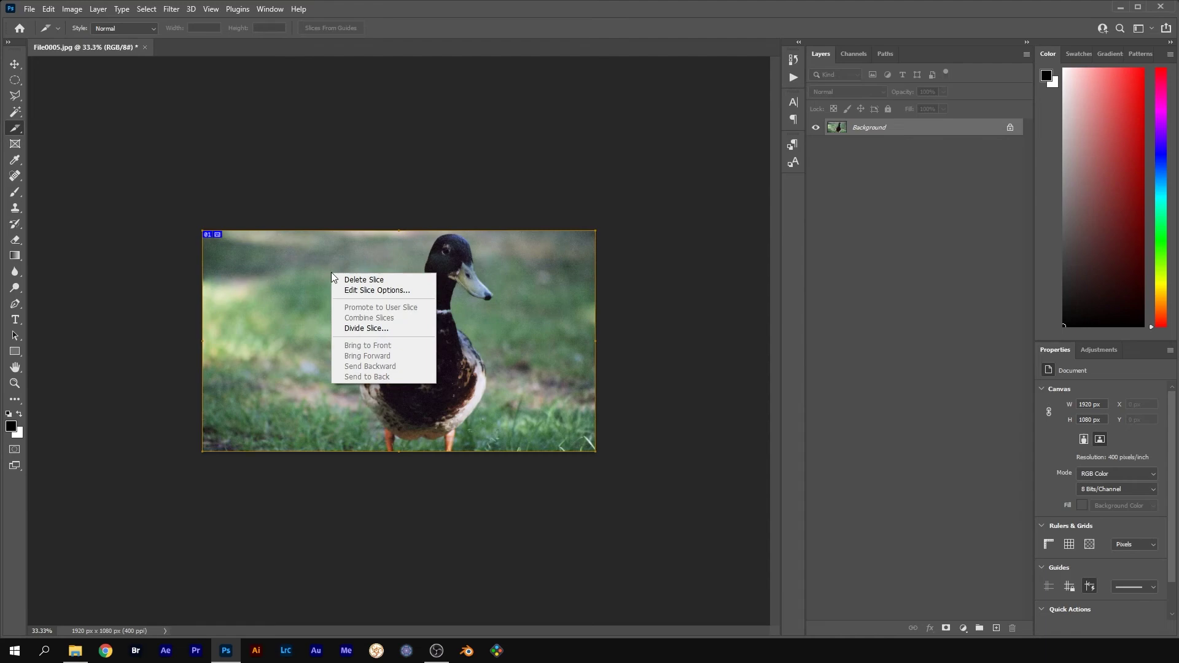
pyautogui.click(365, 327)
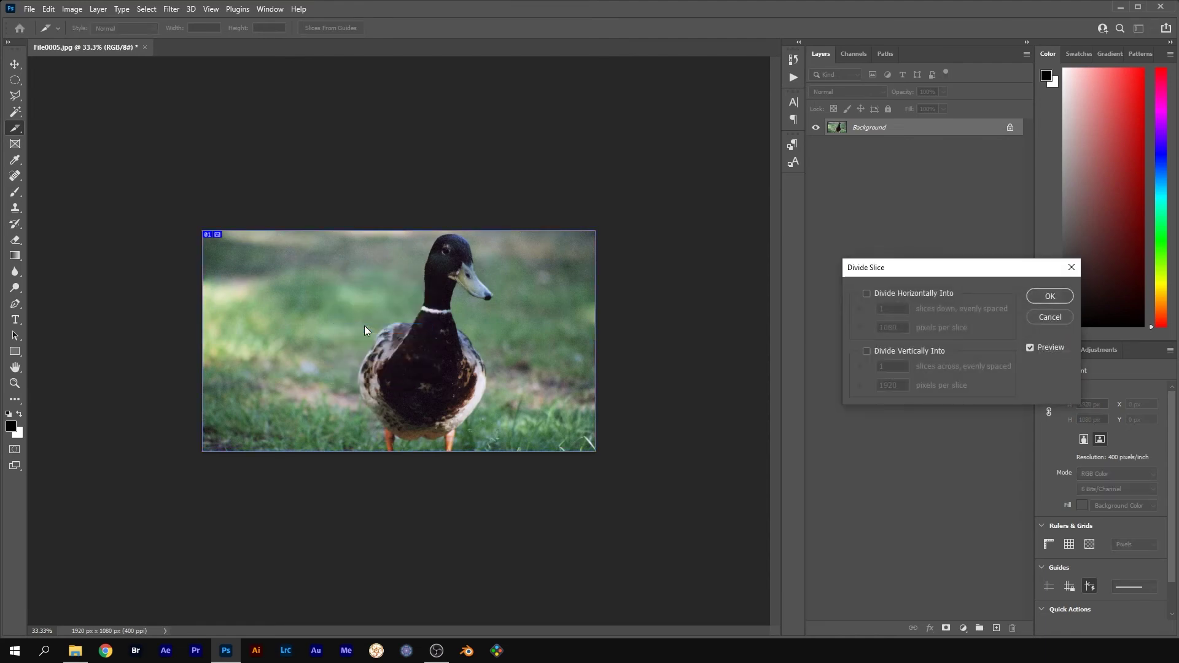
pyautogui.moveTo(954, 274); pyautogui.dragTo(415, 87)
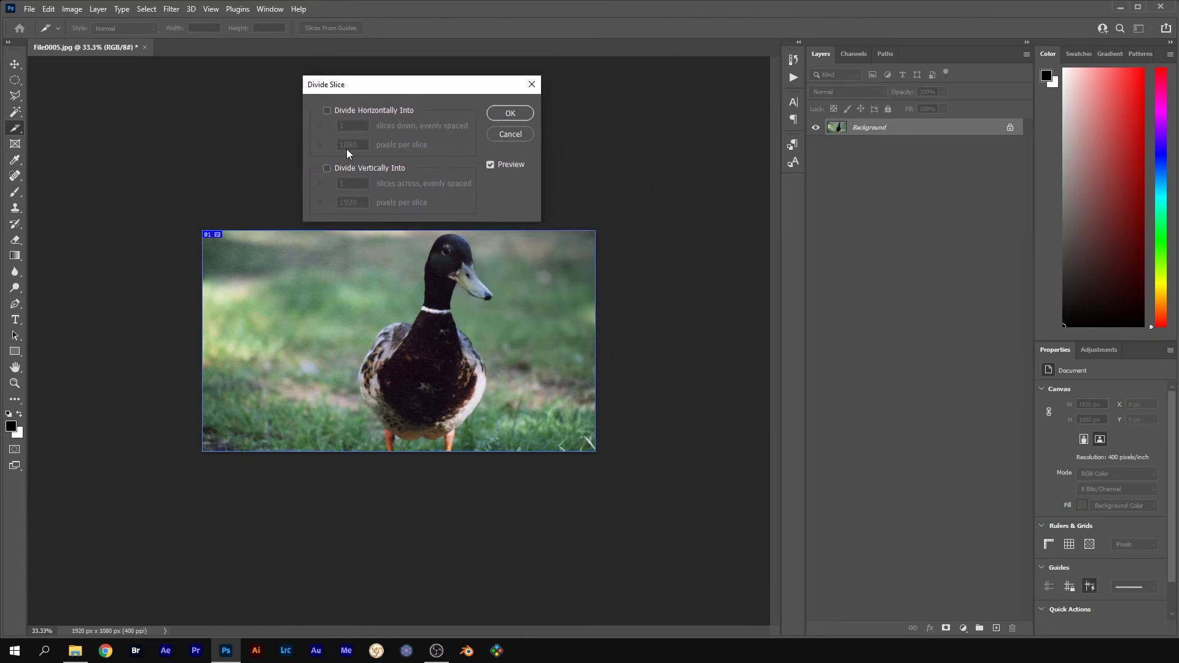
pyautogui.click(327, 168)
pyautogui.write('20')
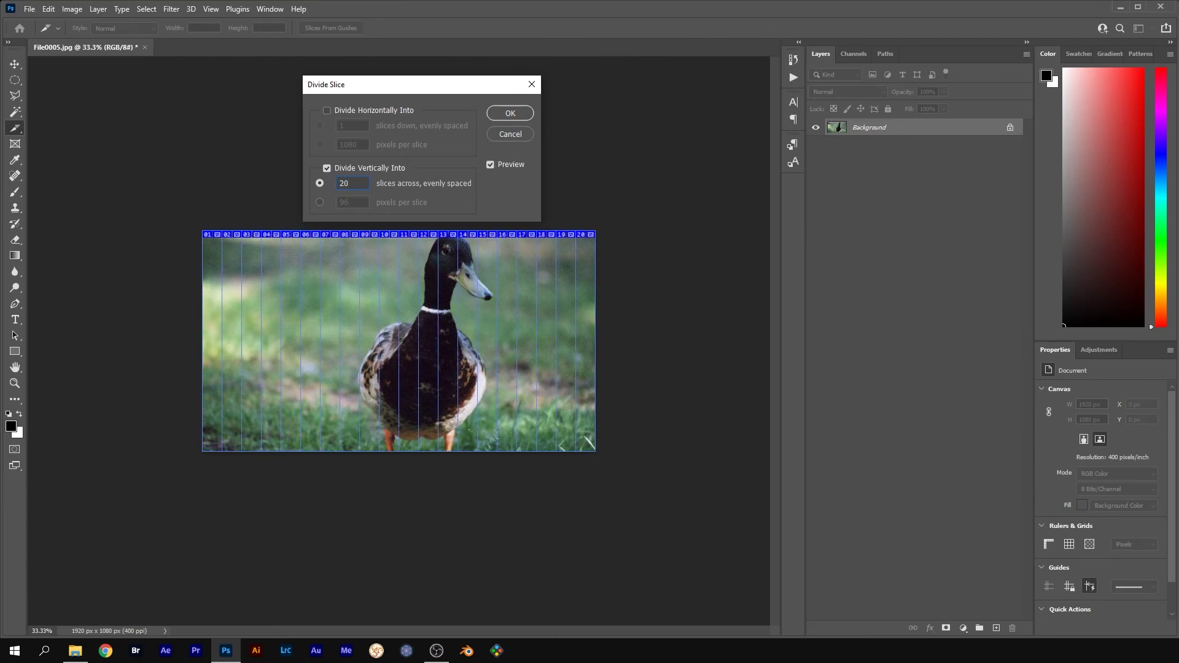
# Step: Confirm the 20-slice division and open File > Export > Save for Web (Legacy)
pyautogui.click(501, 116)
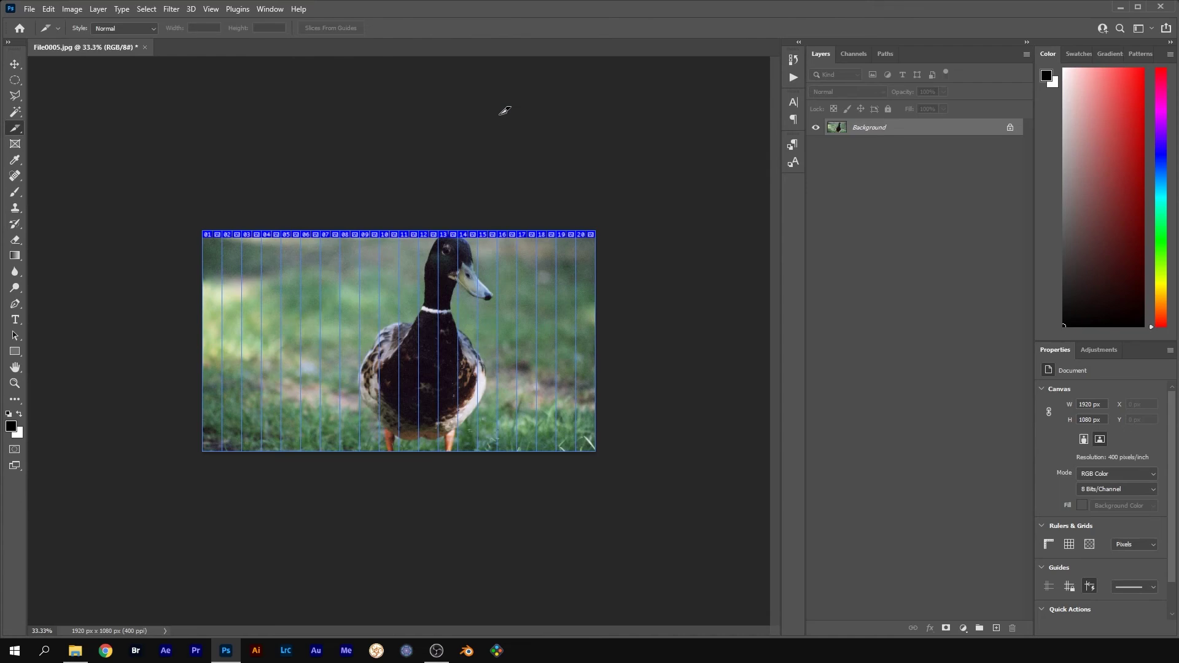
pyautogui.click(29, 10)
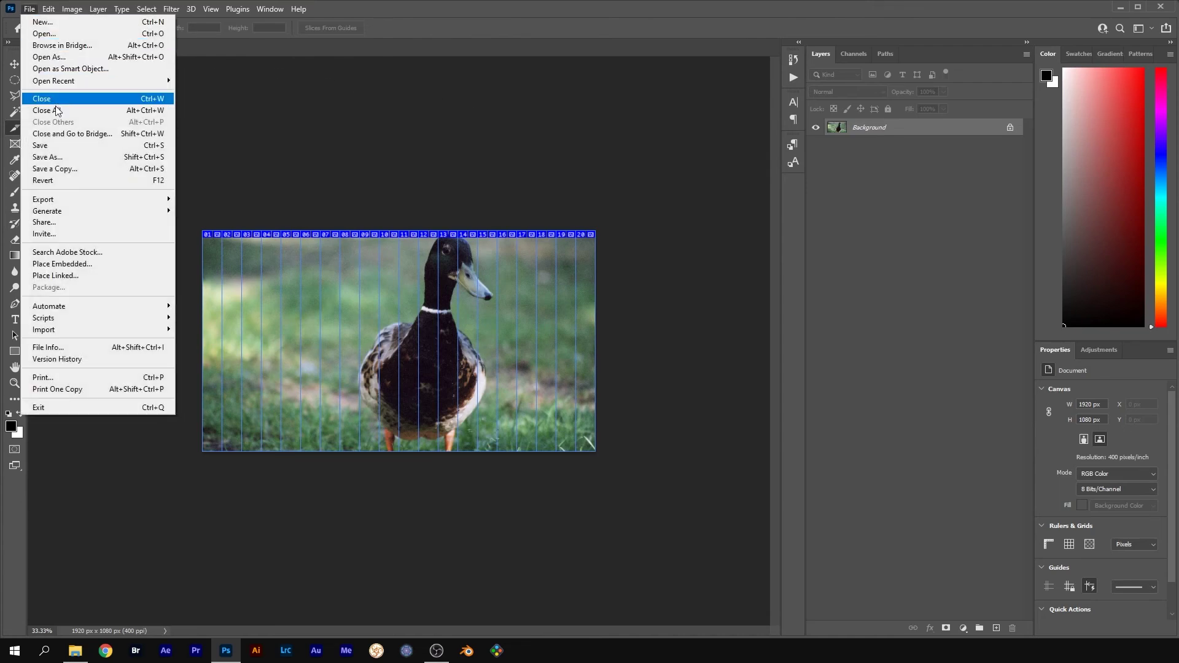
pyautogui.moveTo(68, 199)
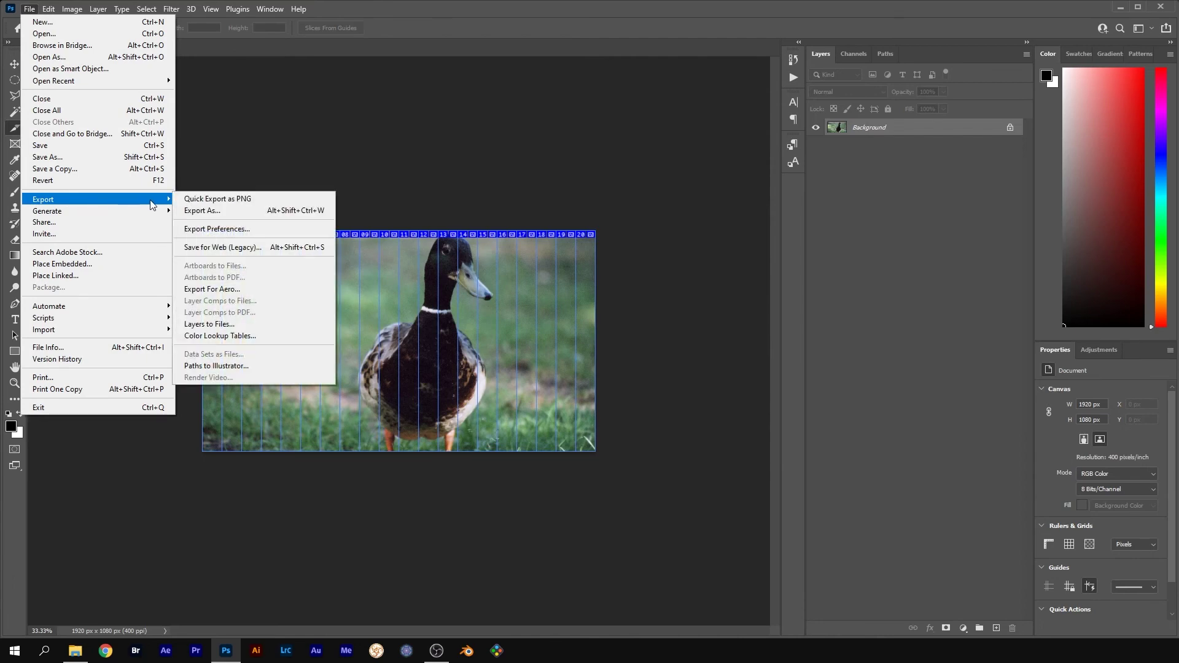
pyautogui.click(212, 248)
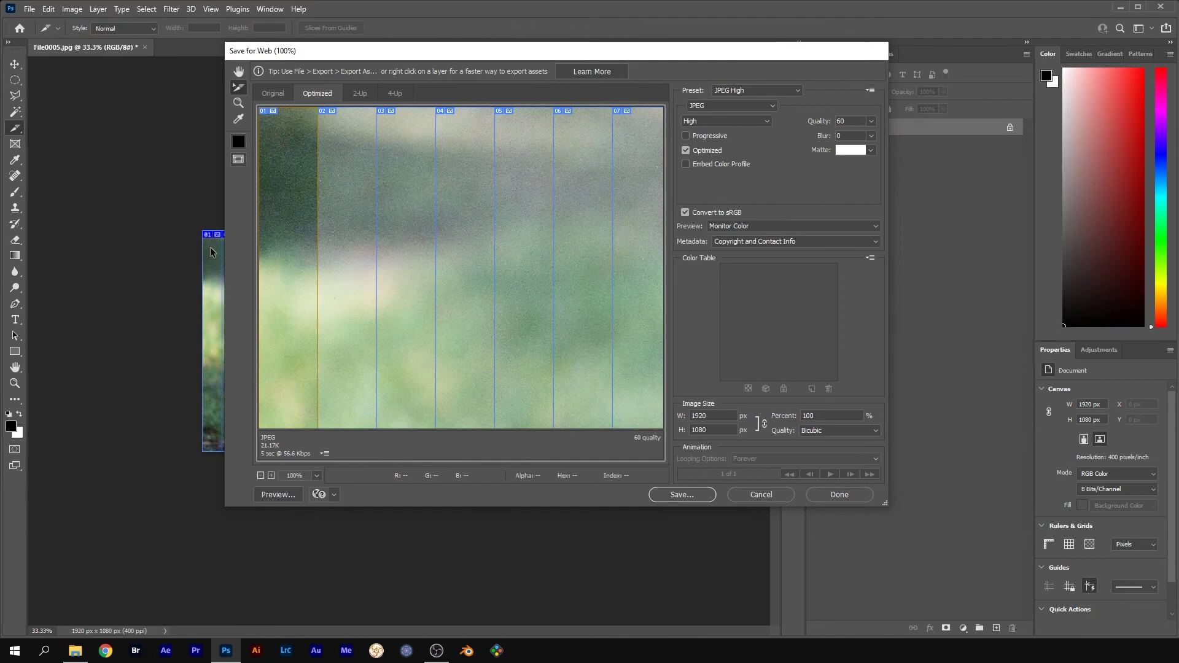
# Step: Save all slices as Pic01 JPEG images in the Tutorial Images folder
pyautogui.click(673, 496)
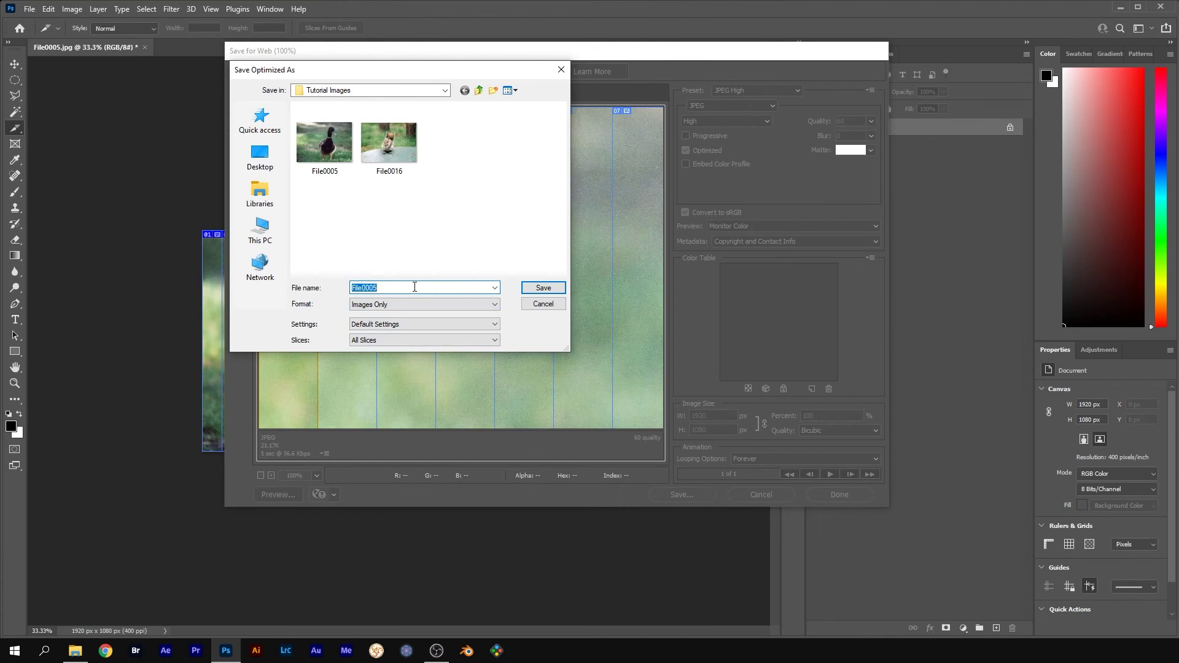
pyautogui.write('Pic01')
pyautogui.click(532, 291)
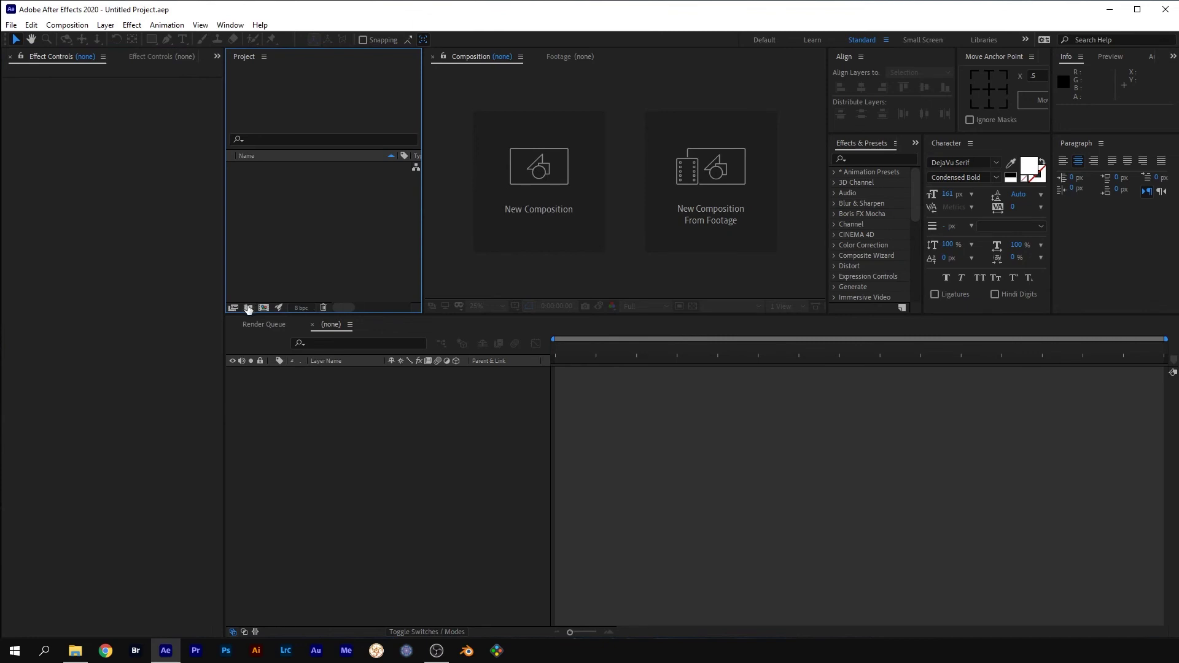
# Step: Create two new Project panel folders and name them Pic01 and Pic02
pyautogui.click(249, 307)
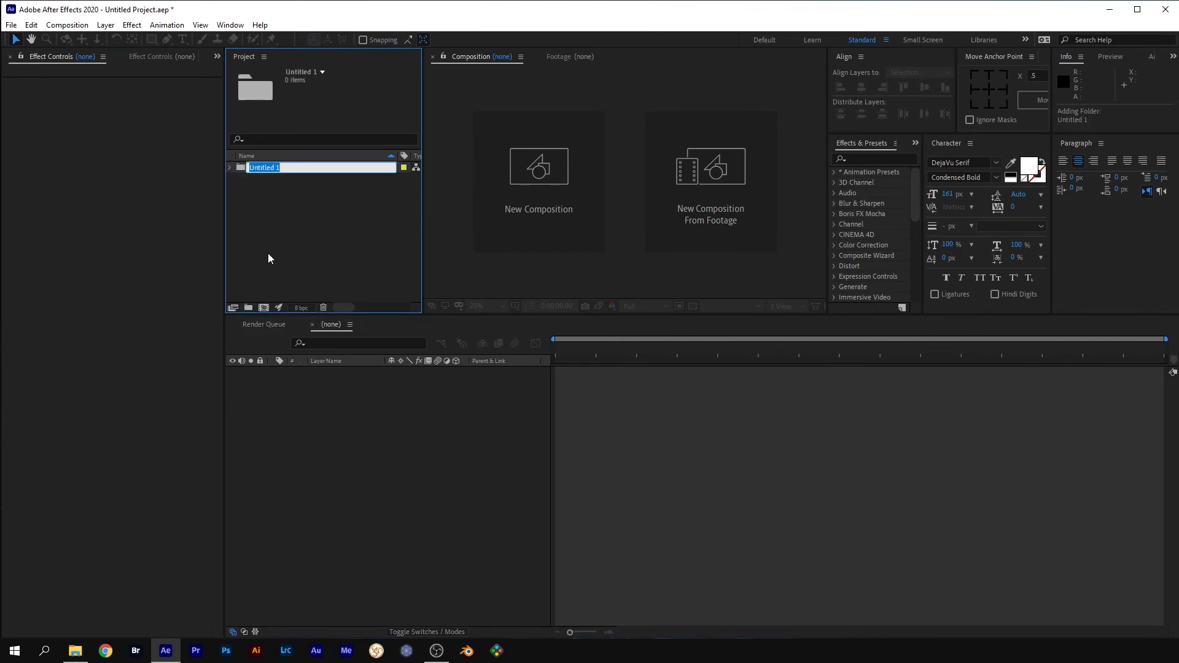
pyautogui.write('Pic01')
pyautogui.click(267, 215)
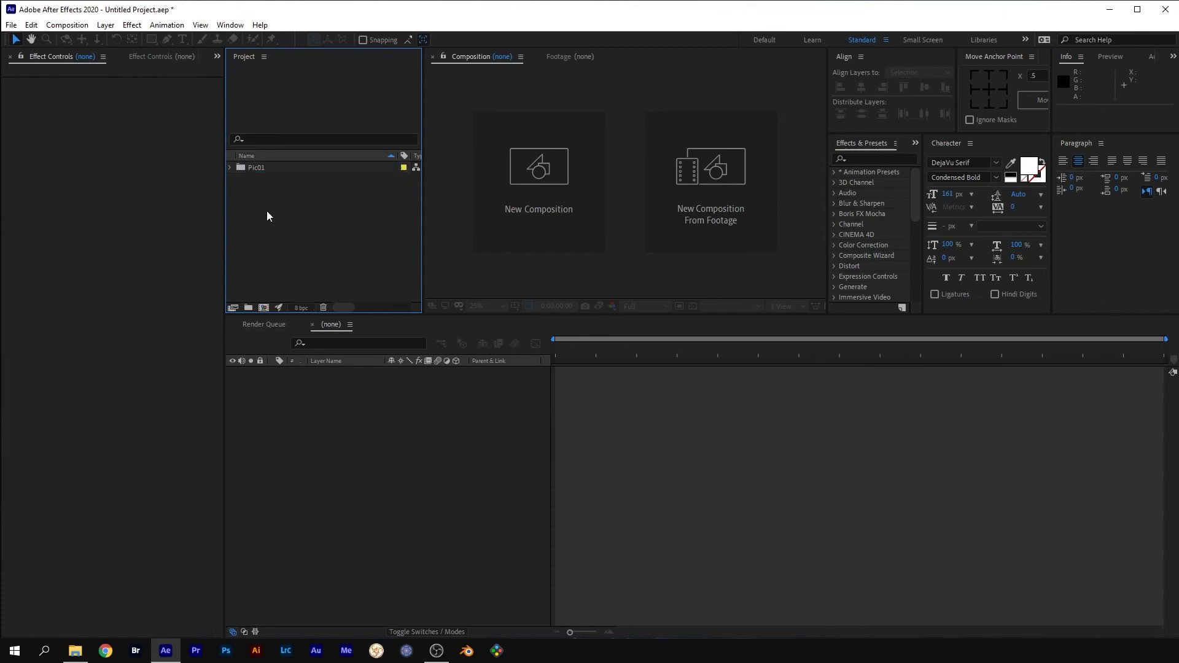
pyautogui.click(249, 308)
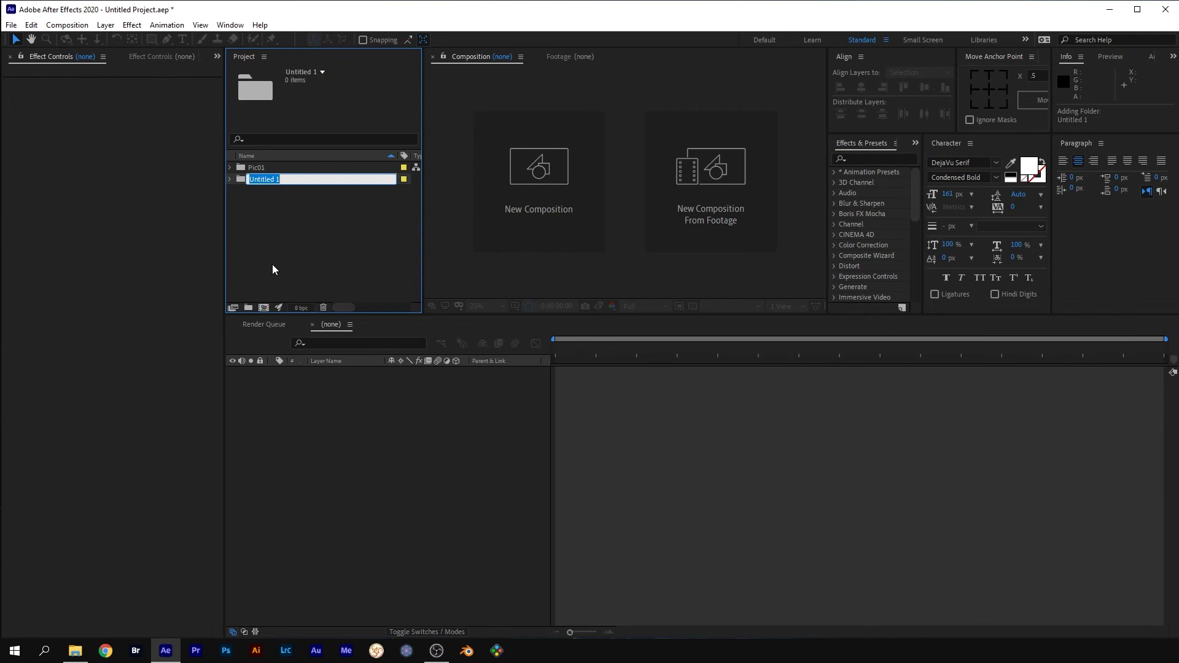
pyautogui.write('Pic02')
pyautogui.click(279, 236)
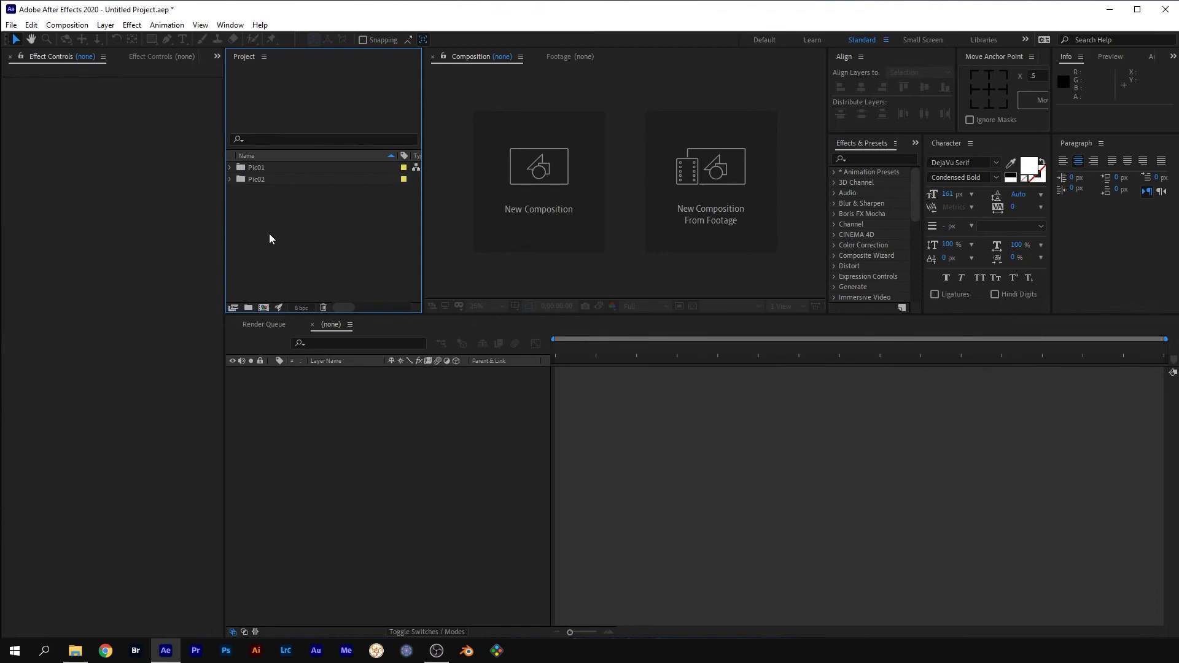
# Step: Drag Pic01_01 through Pic01_20 from the images folder into the Pic01 project folder
pyautogui.click(344, 660)
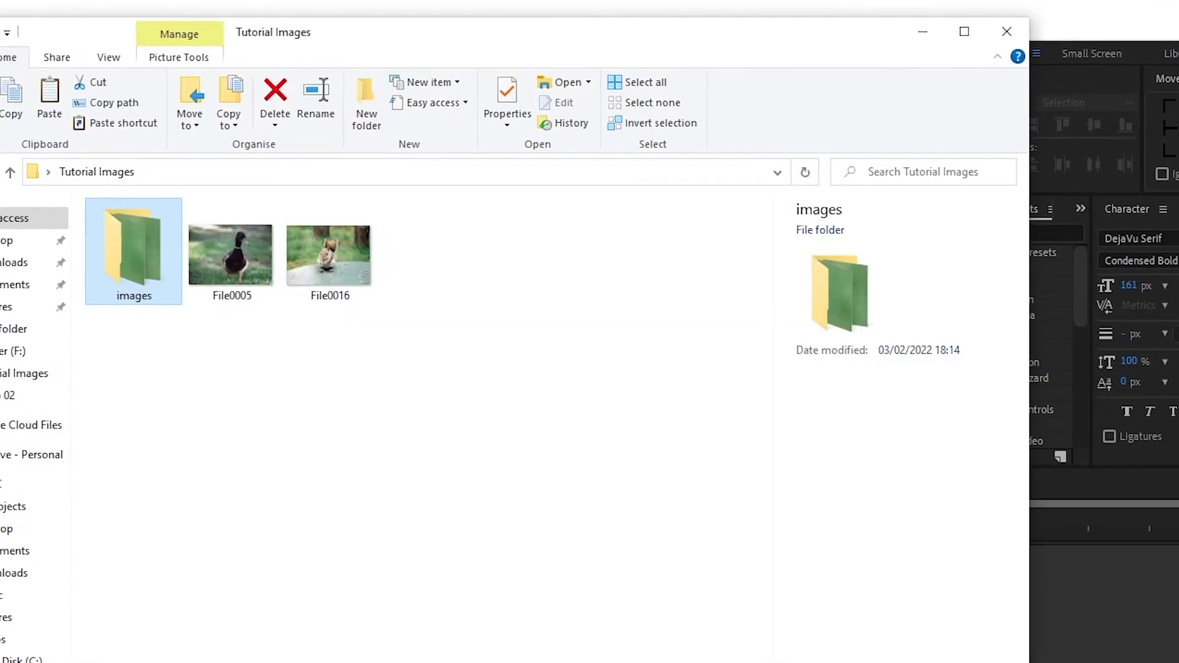
pyautogui.doubleClick(137, 277)
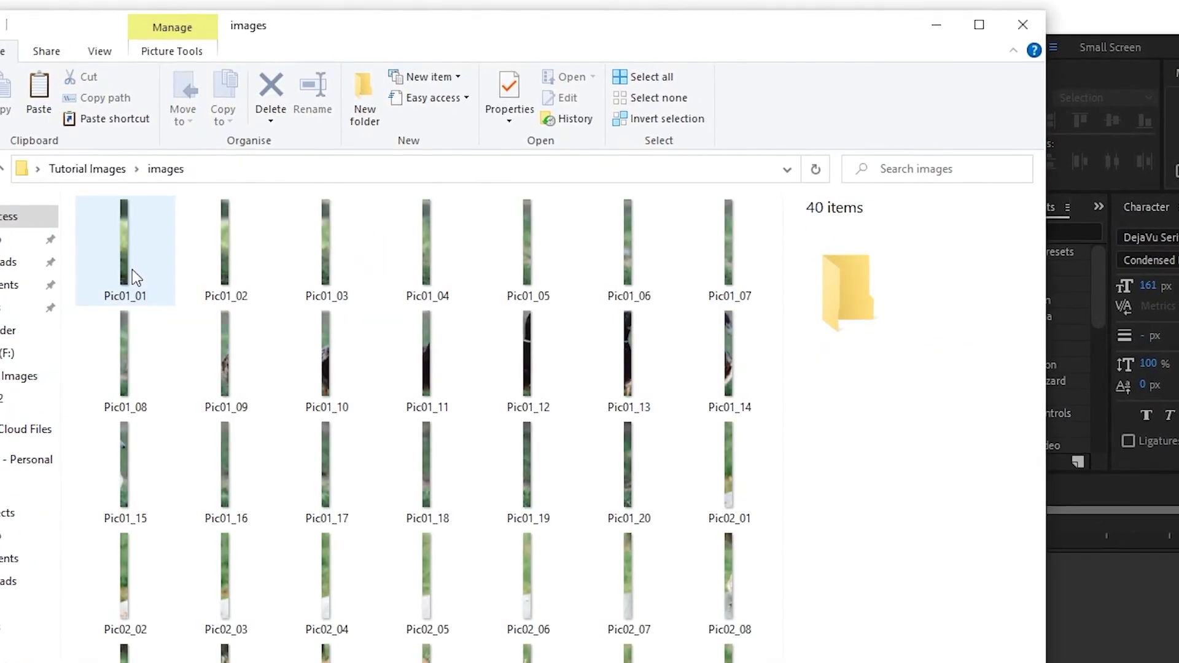
pyautogui.click(132, 271)
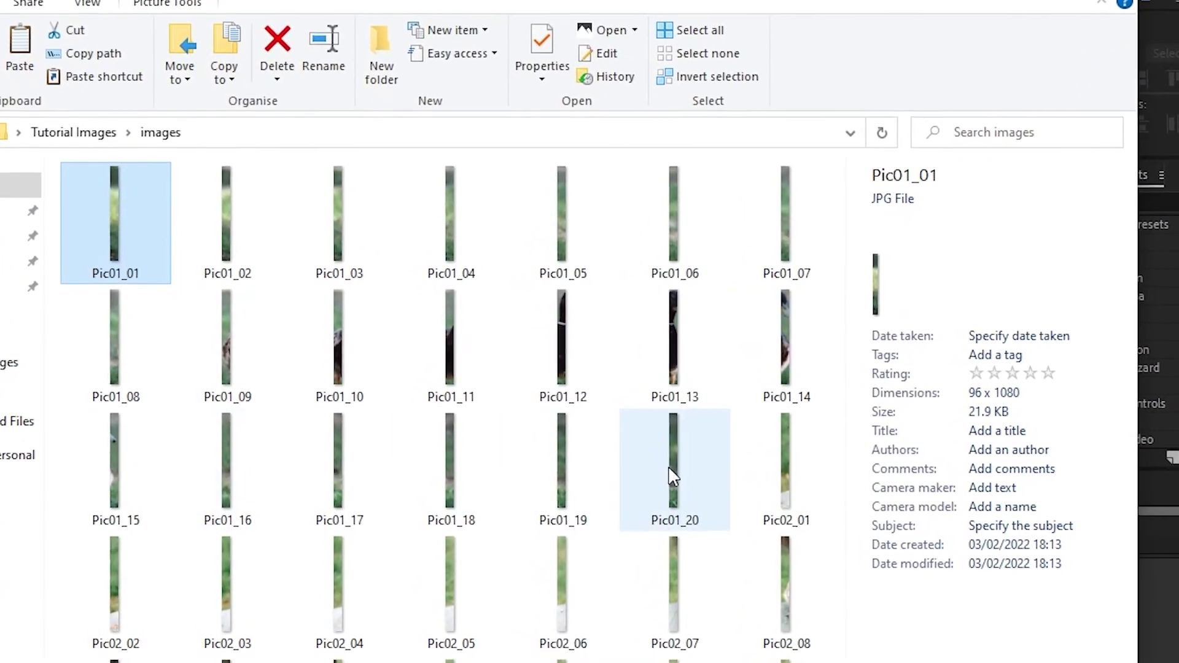
pyautogui.keyDown('shift'); pyautogui.click(673, 477); pyautogui.keyUp('shift')
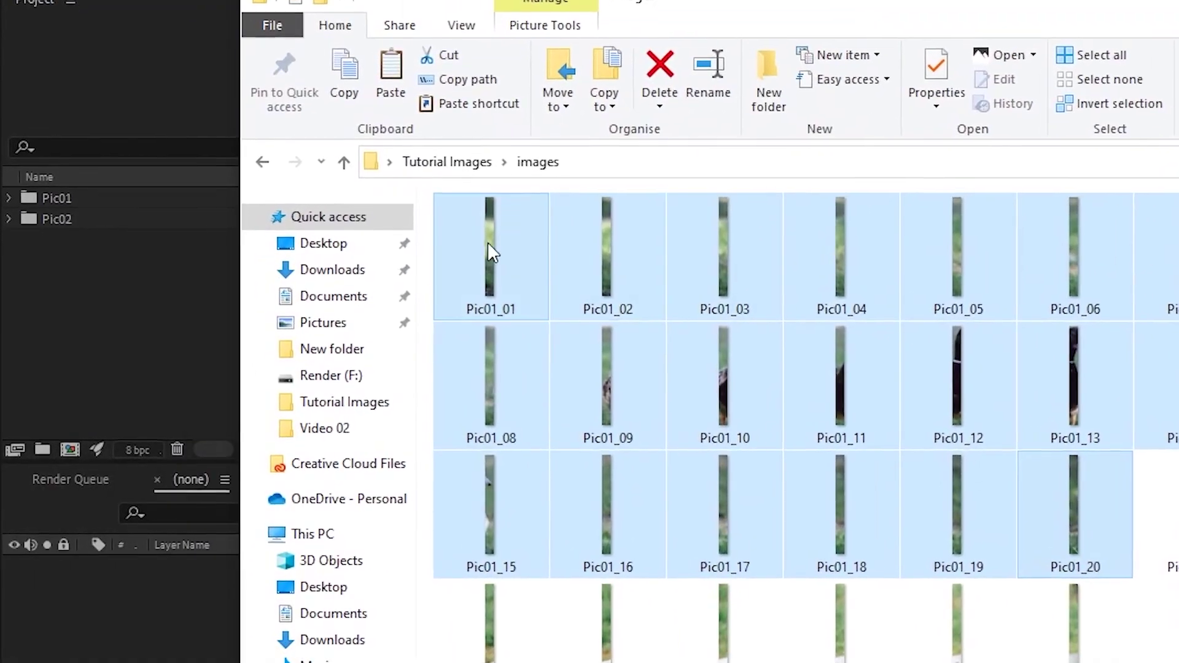
pyautogui.moveTo(488, 242); pyautogui.dragTo(71, 194)
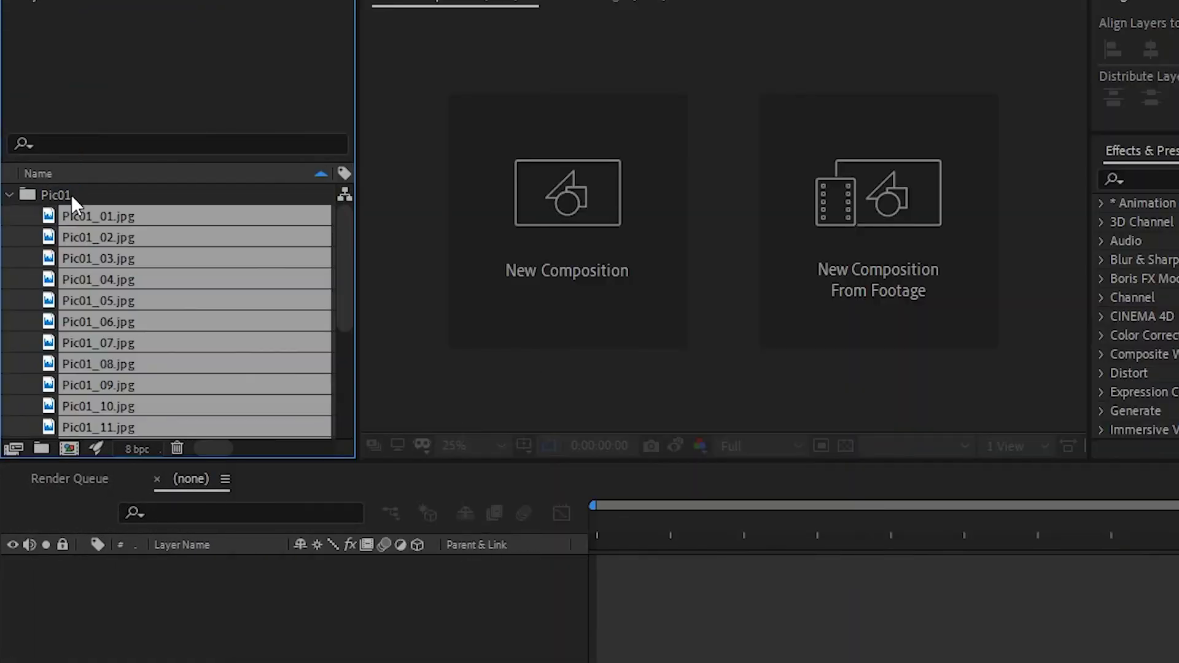
pyautogui.click(9, 194)
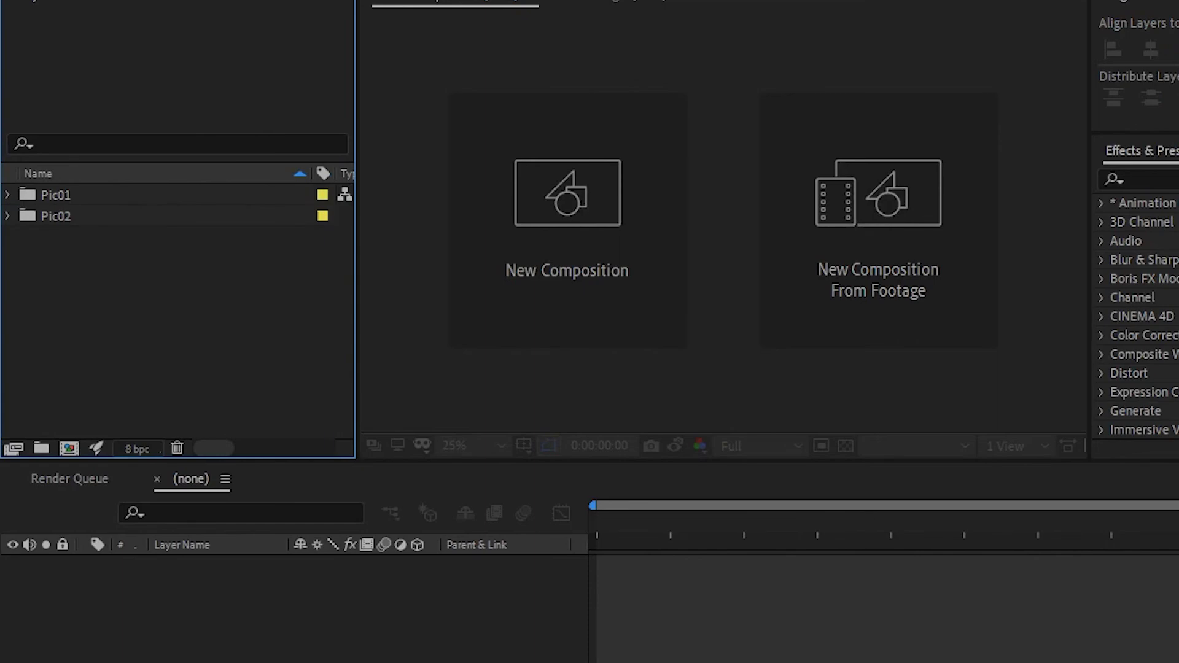
# Step: Drag Pic02_01 through Pic02_20 into the Pic02 project folder
pyautogui.hotkey('alt', 'Tab')
pyautogui.click(760, 337)
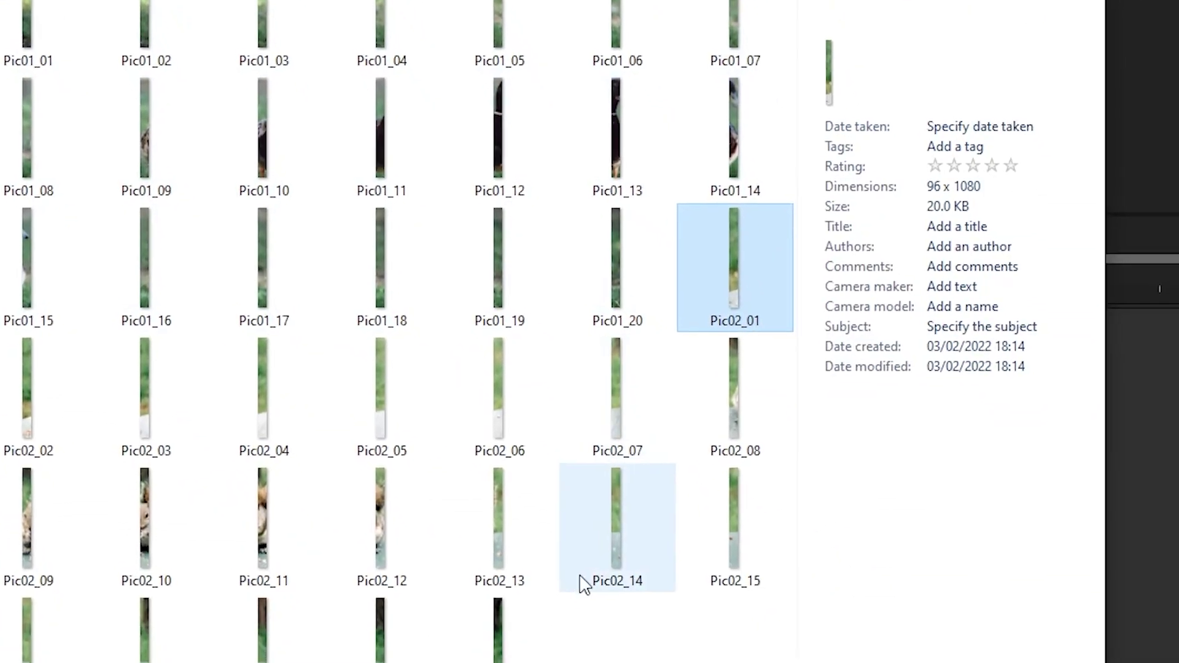
pyautogui.keyDown('shift'); pyautogui.click(527, 639); pyautogui.keyUp('shift')
pyautogui.moveTo(719, 209); pyautogui.dragTo(325, 238)
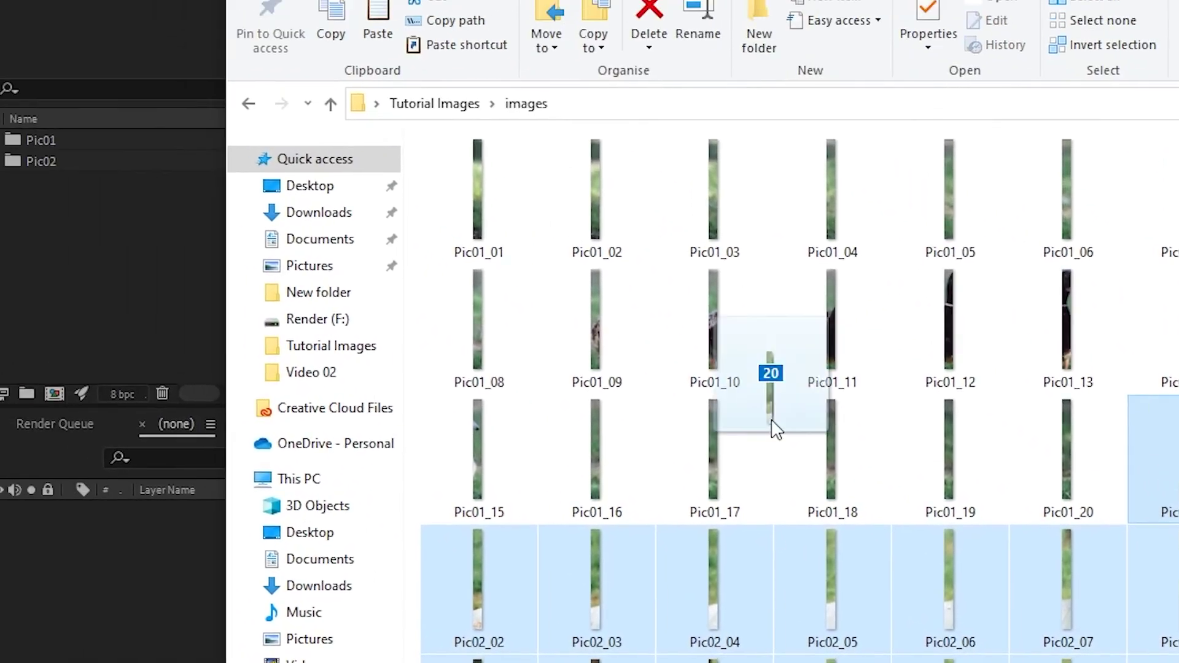
pyautogui.moveTo(772, 424); pyautogui.dragTo(71, 159)
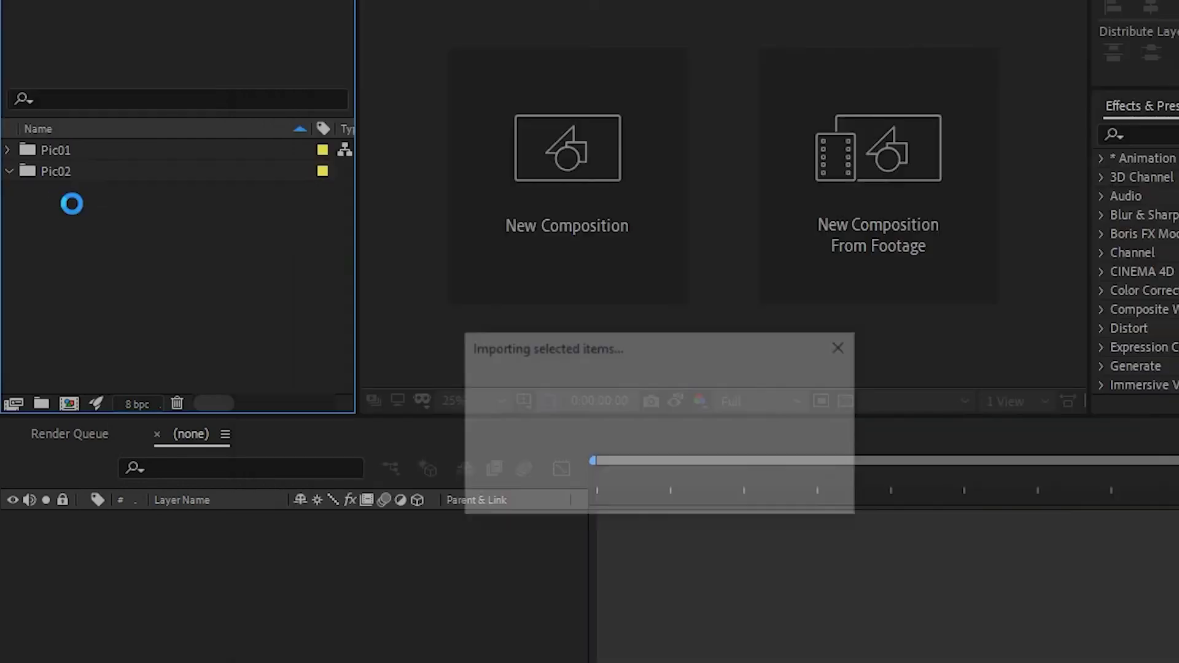
pyautogui.click(9, 171)
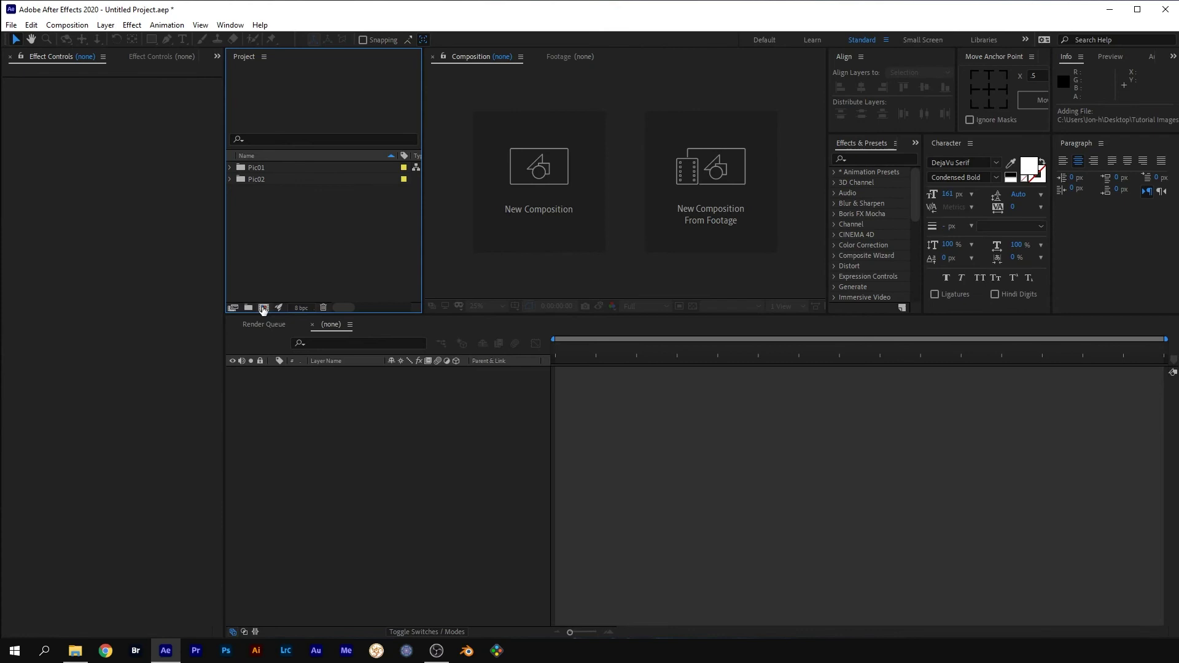
# Step: Create Comp 1 at 1920×1080, 25 fps with a 0:00:10:01 duration
pyautogui.click(263, 308)
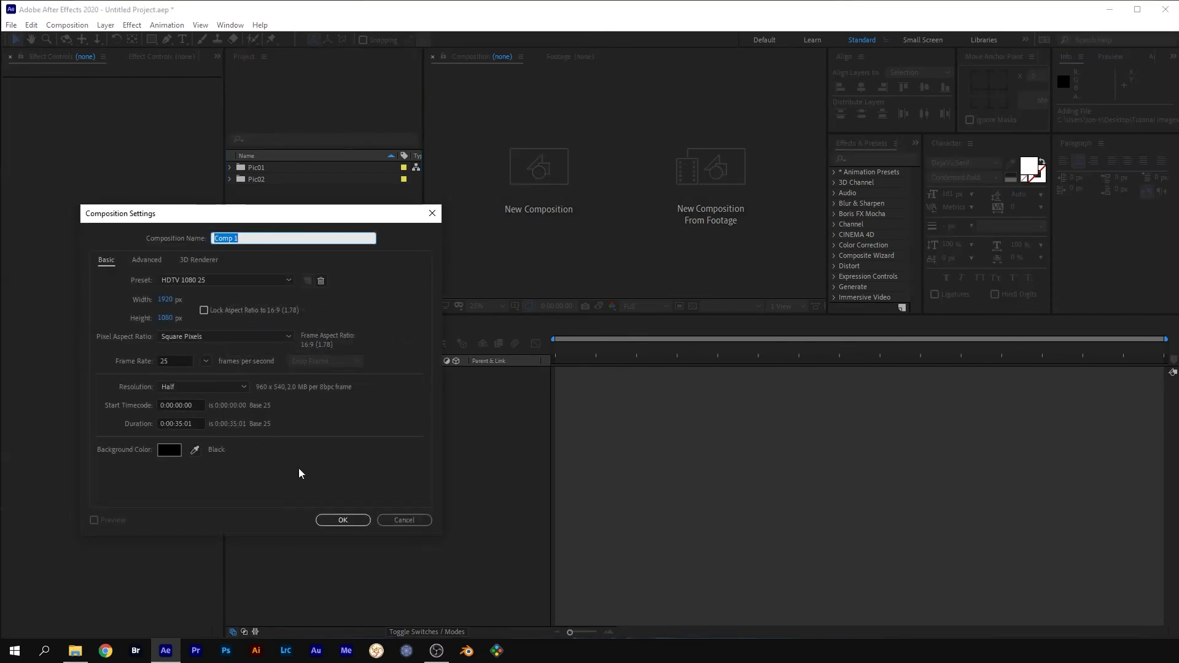
pyautogui.click(177, 424)
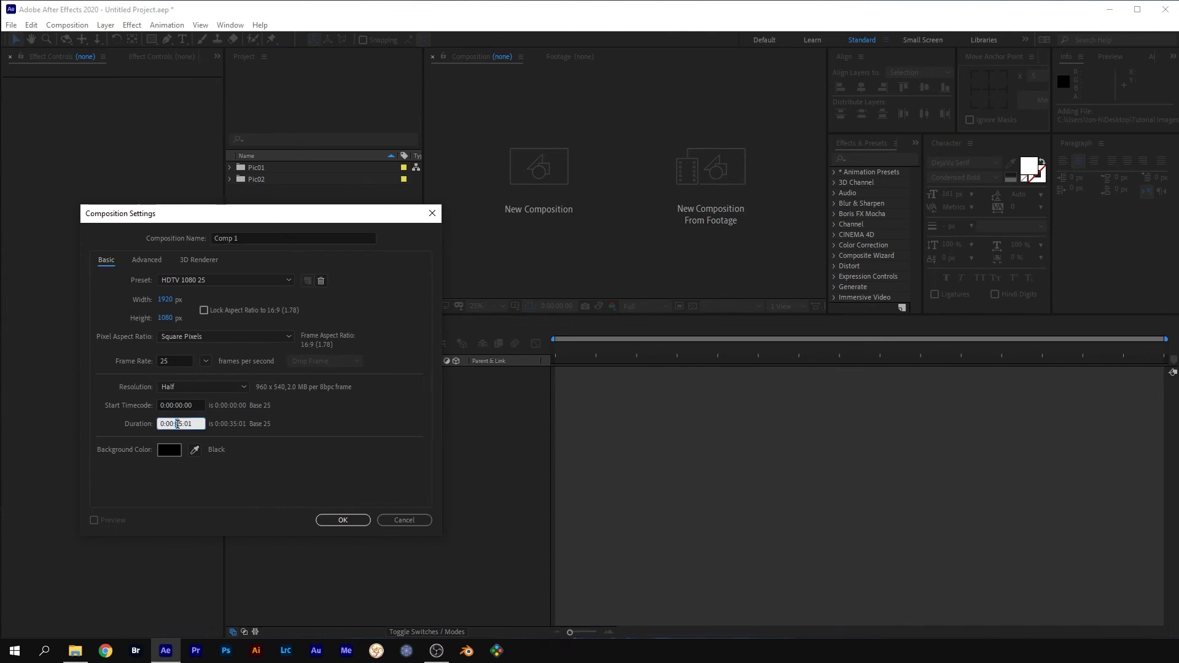
pyautogui.doubleClick(182, 424)
pyautogui.write('10')
pyautogui.click(340, 520)
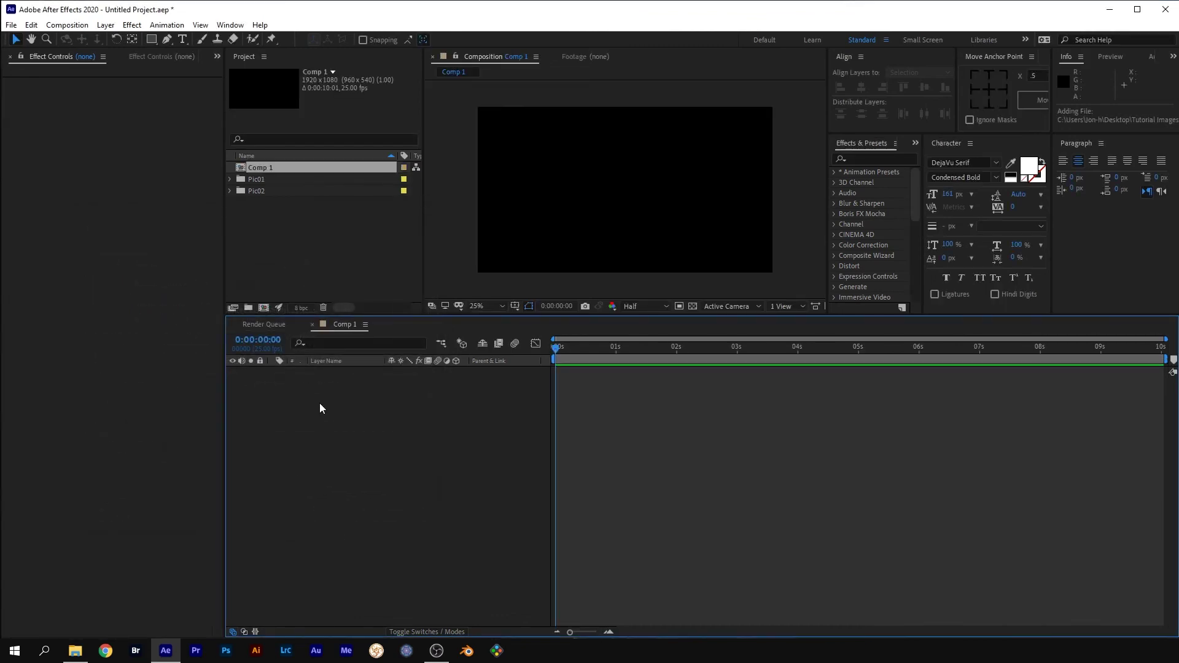
# Step: Add Pic01_01.jpg through Pic01_20.jpg from the Pic01 folder to Comp 1 as 20 layers
pyautogui.click(230, 179)
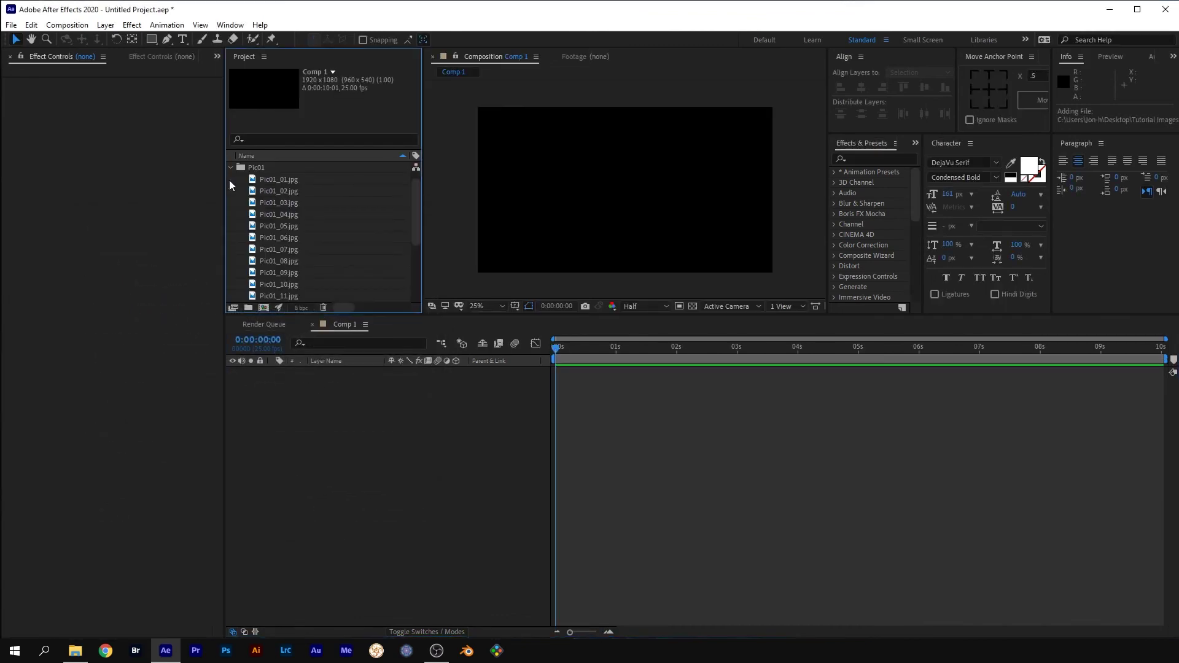
pyautogui.click(273, 179)
pyautogui.scroll(-3, 272, 212)
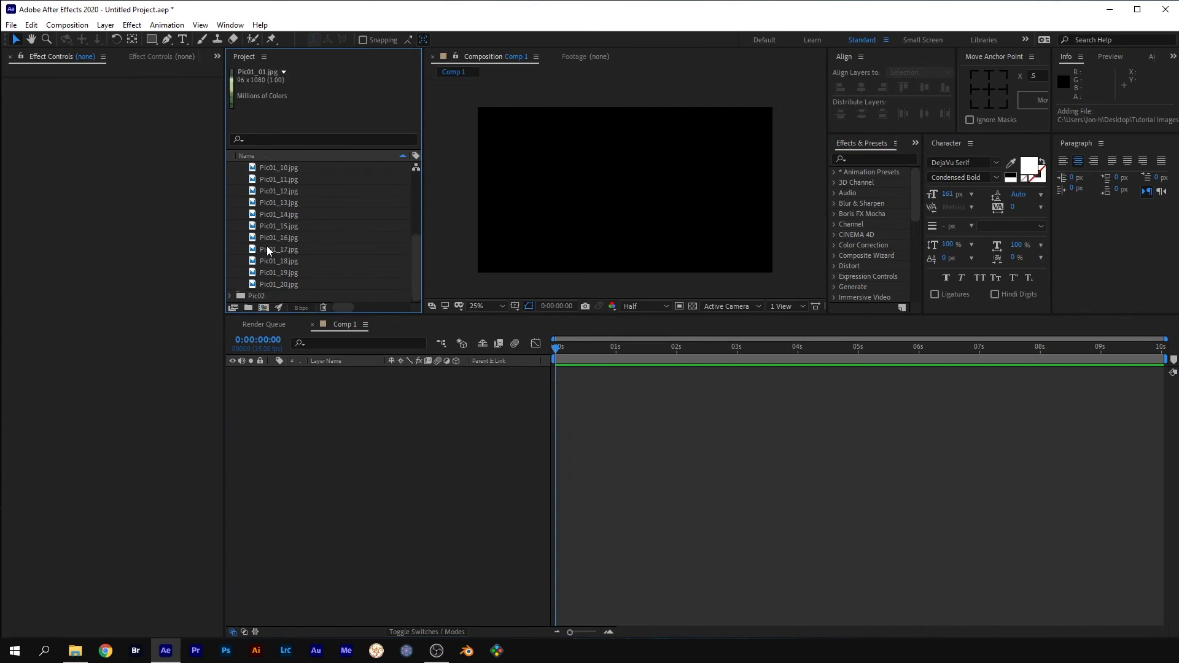
pyautogui.keyDown('shift'); pyautogui.click(274, 285); pyautogui.keyUp('shift')
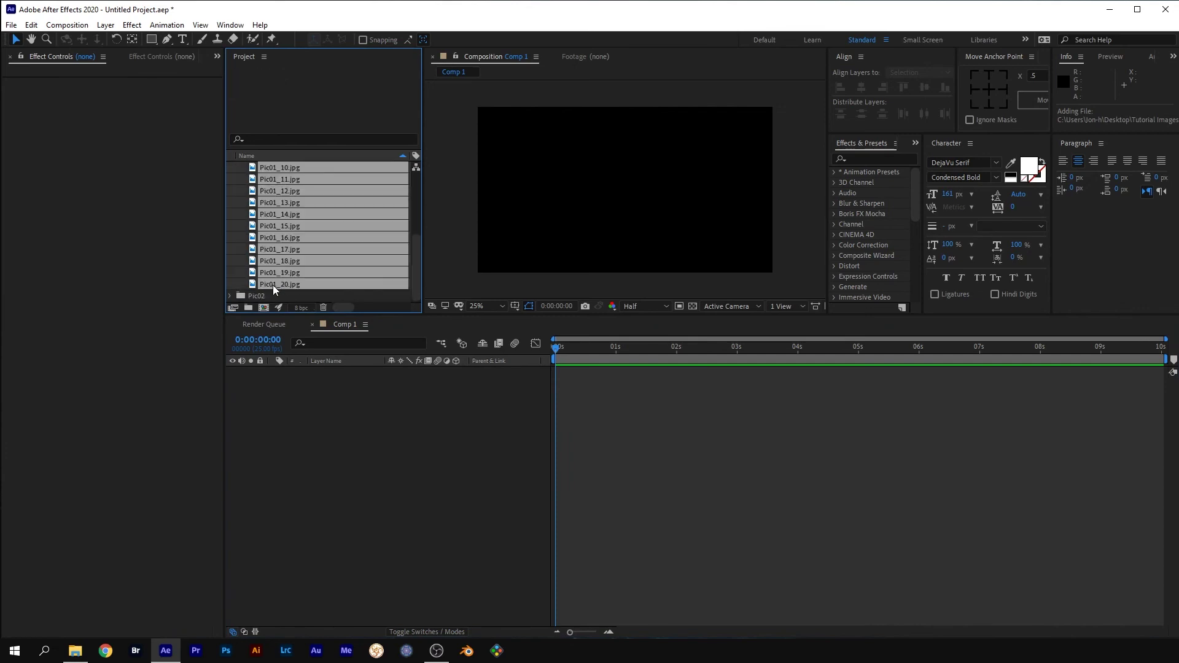
pyautogui.moveTo(273, 288); pyautogui.dragTo(303, 428)
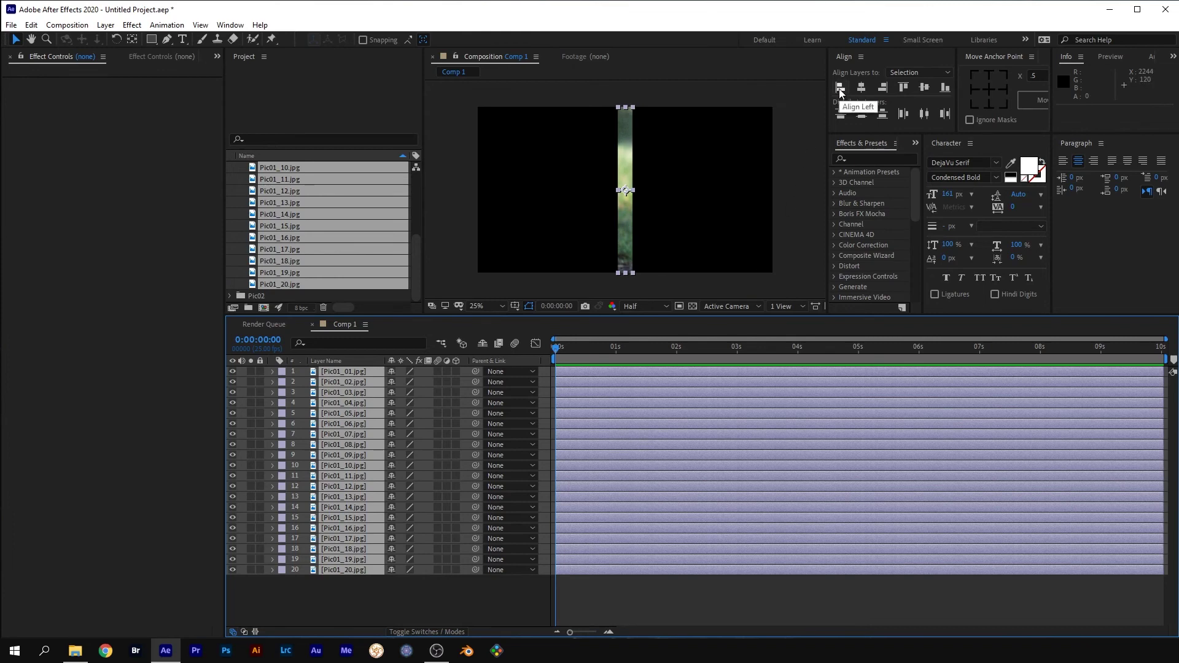
# Step: Set the Align panel to align layers to Composition
pyautogui.click(231, 25)
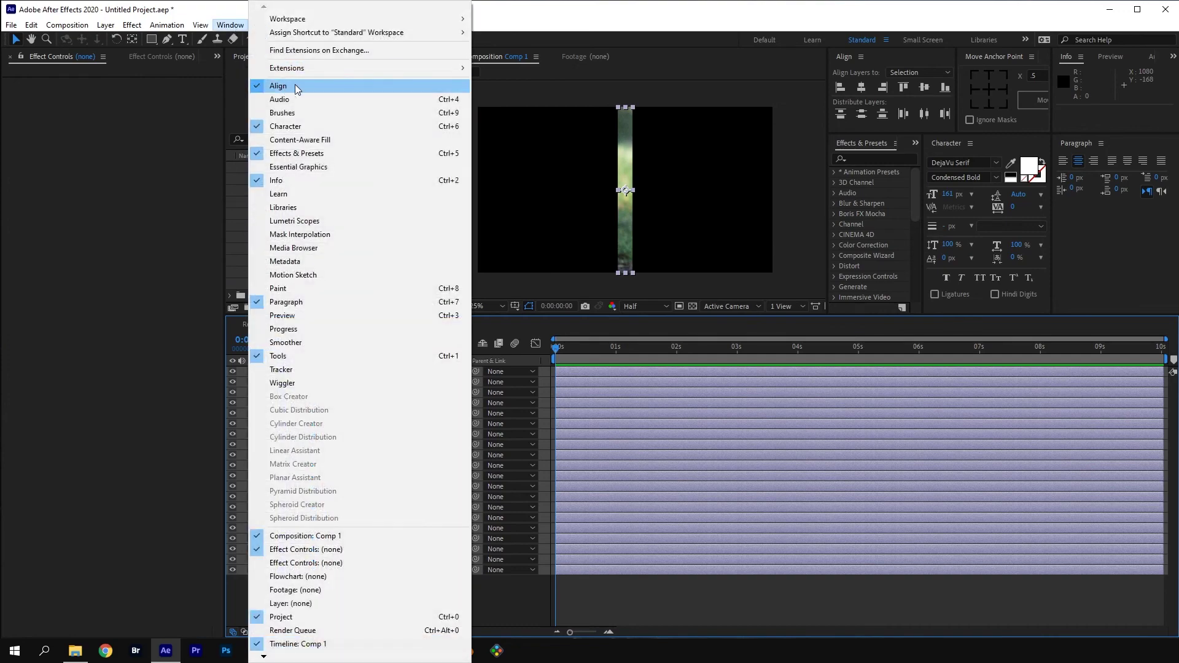
pyautogui.click(604, 12)
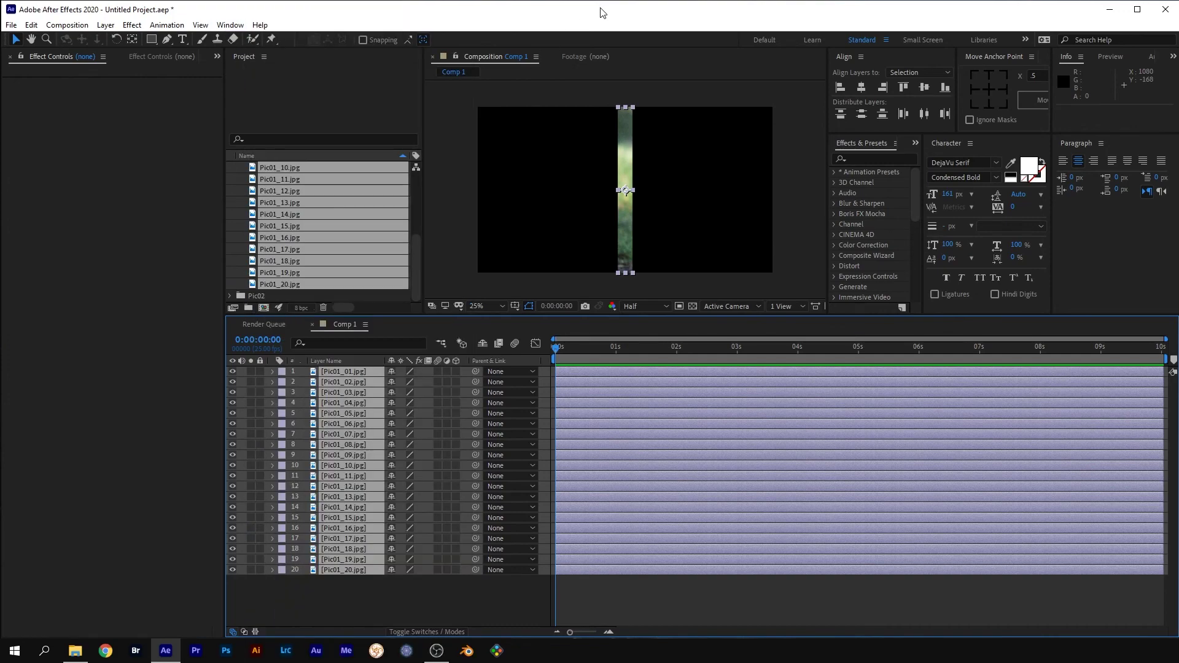
pyautogui.click(839, 87)
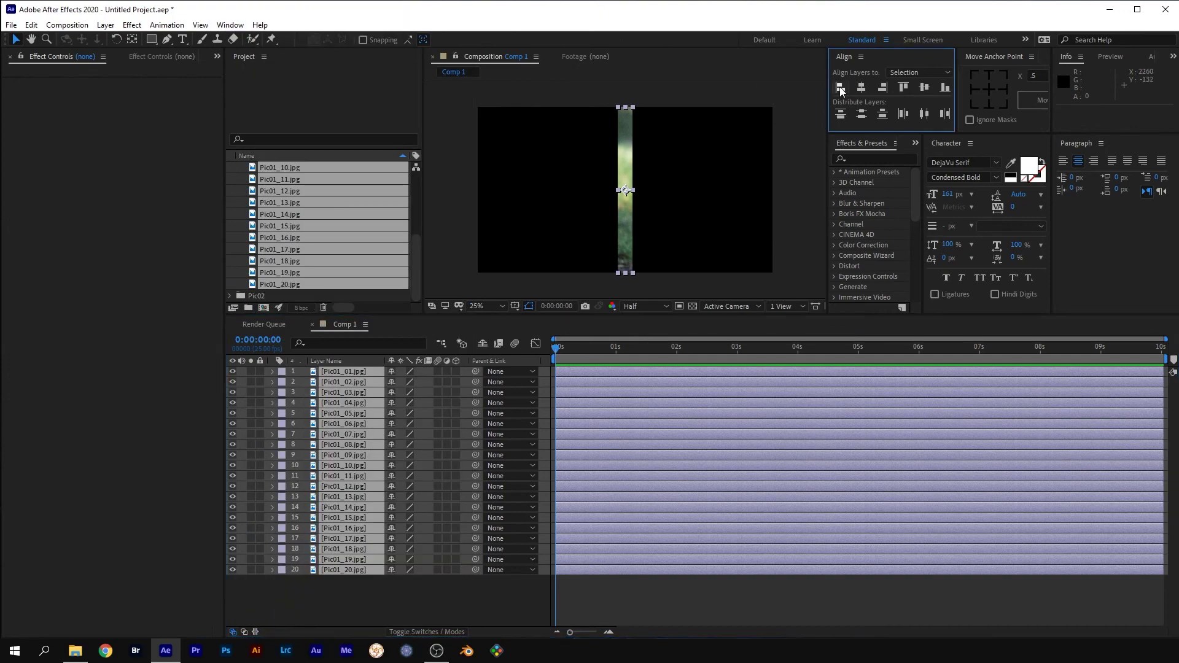
pyautogui.click(928, 71)
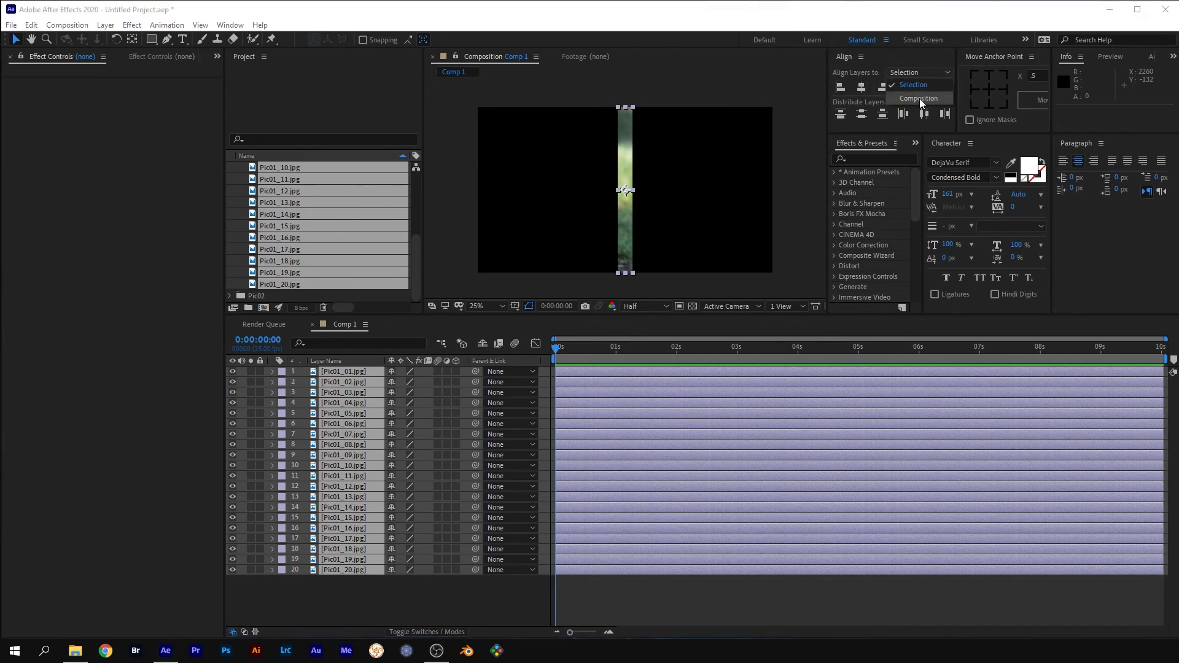
pyautogui.click(920, 99)
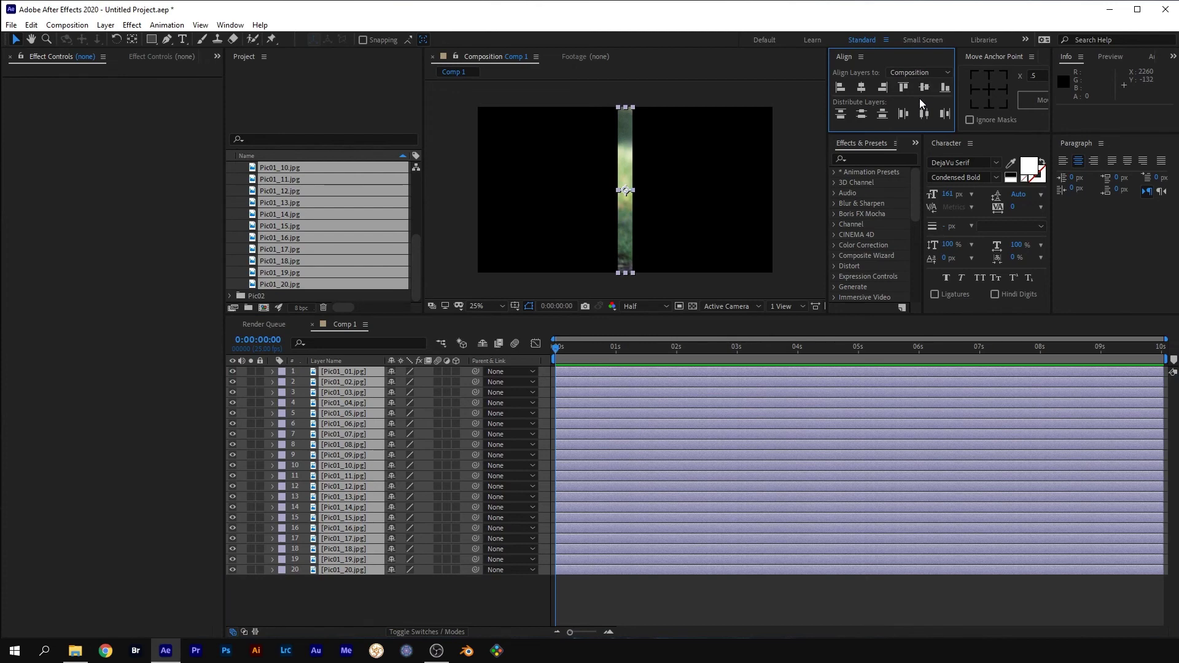
# Step: Align all 20 layers to the composition's left edge, then select only Pic01_20
pyautogui.click(840, 88)
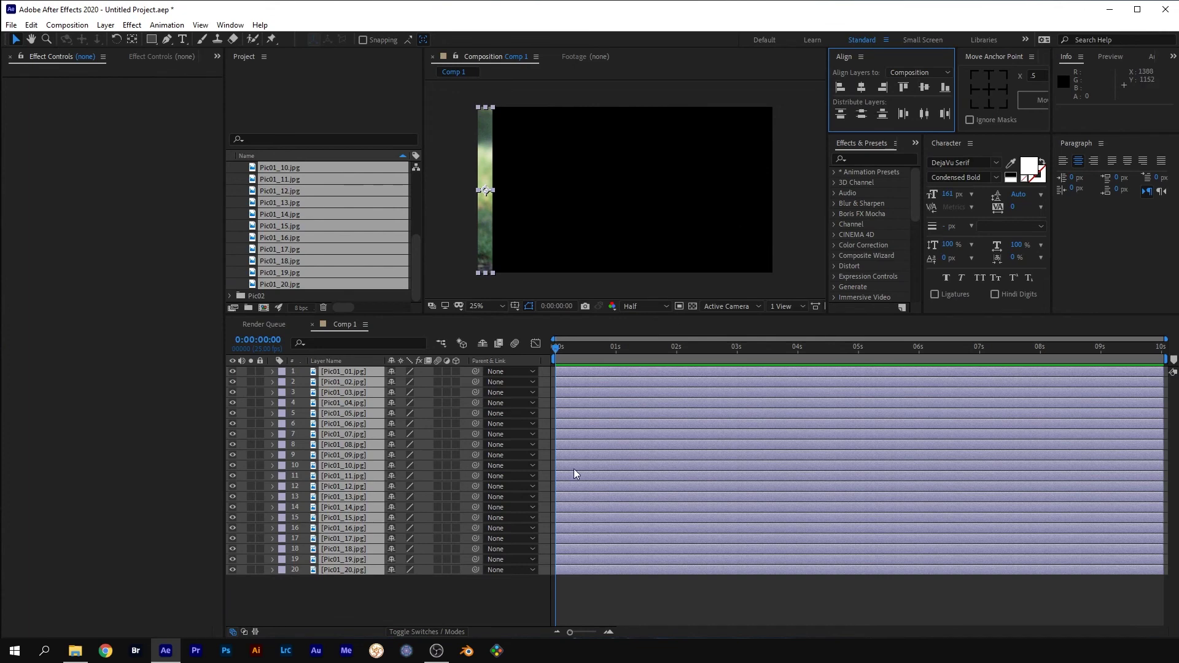
pyautogui.click(485, 589)
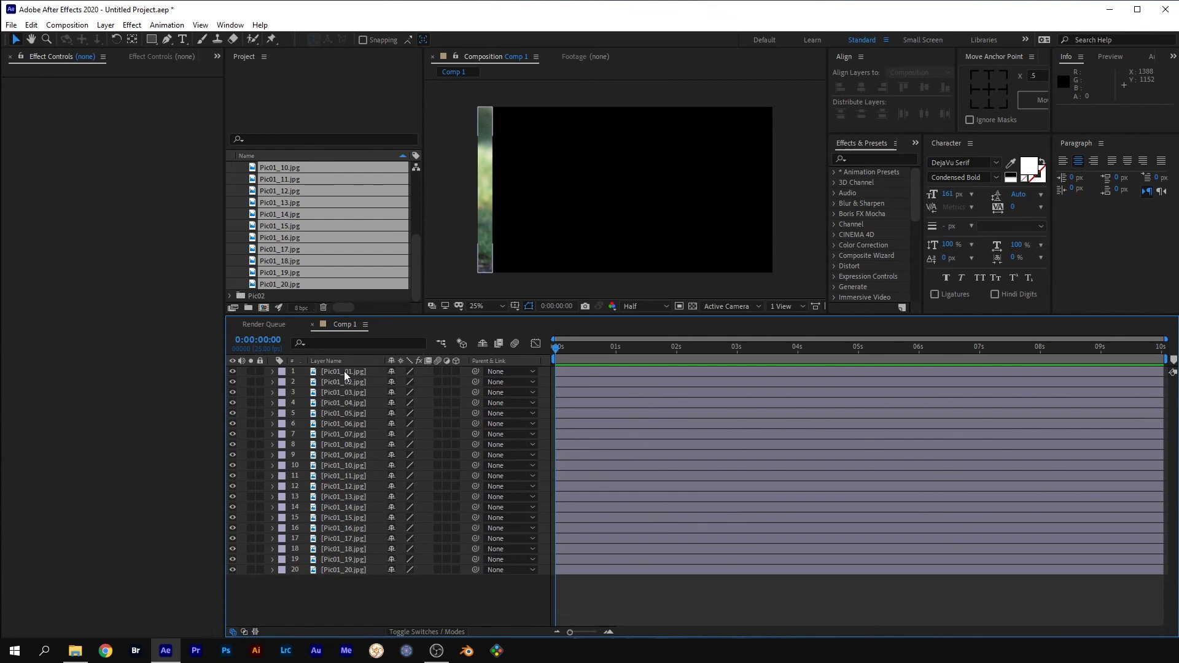
pyautogui.click(355, 571)
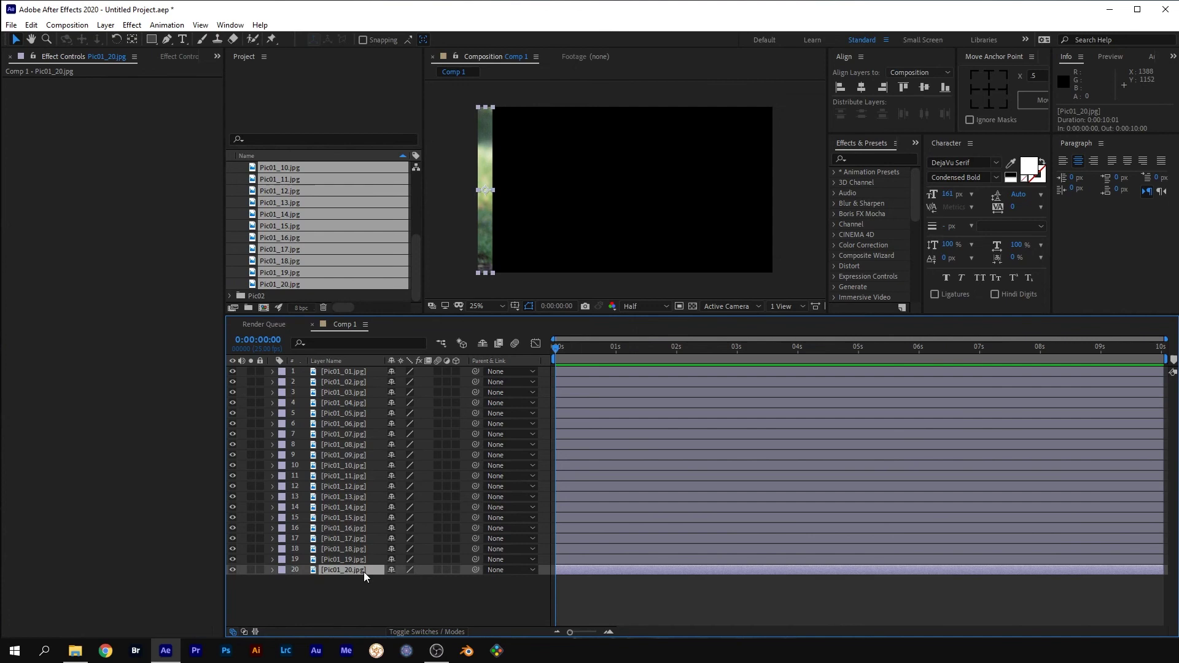
# Step: Move Pic01_20 to the composition's right edge and select all 20 layers
pyautogui.click(885, 86)
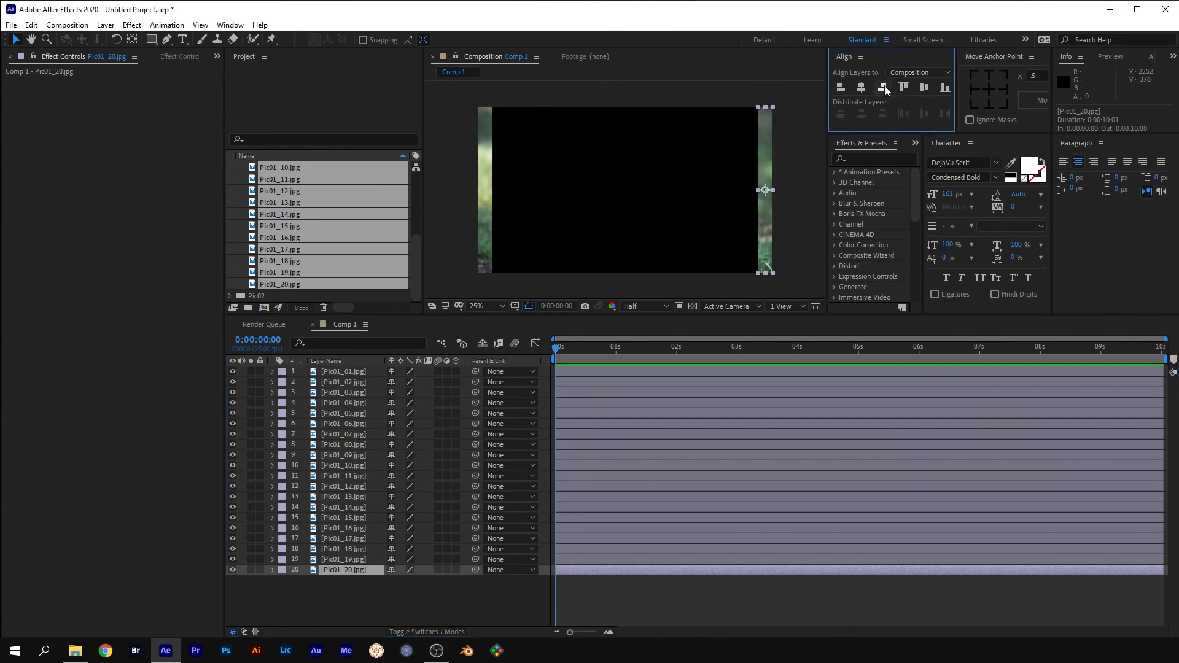
pyautogui.click(350, 373)
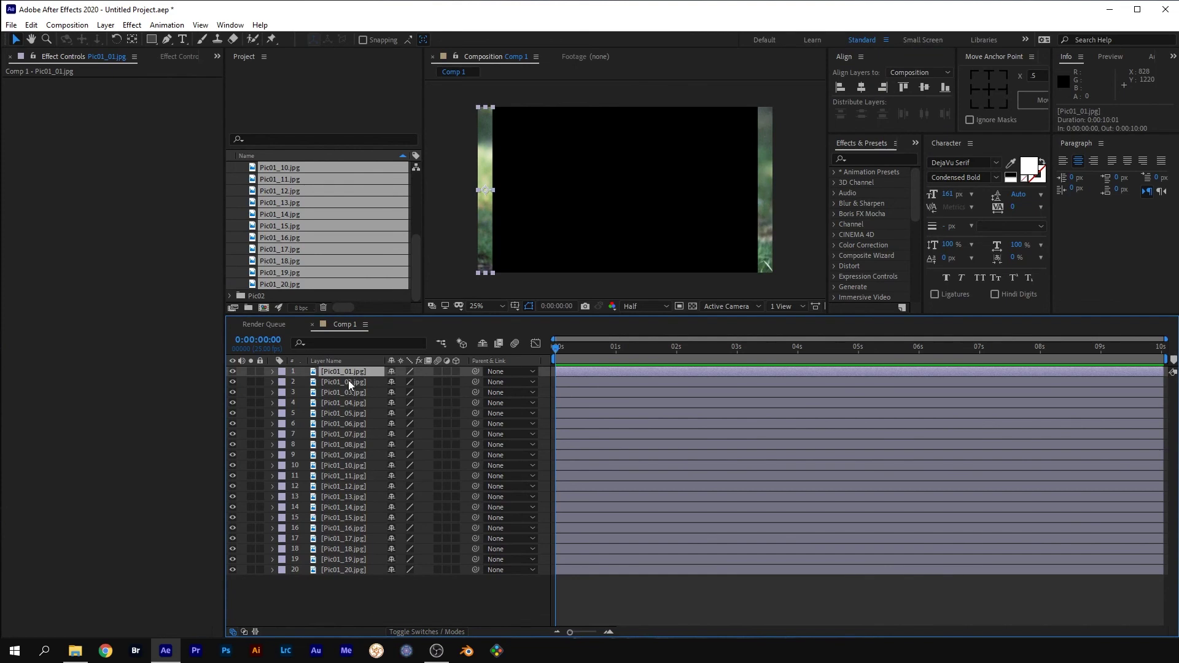
pyautogui.keyDown('shift'); pyautogui.click(345, 571); pyautogui.keyUp('shift')
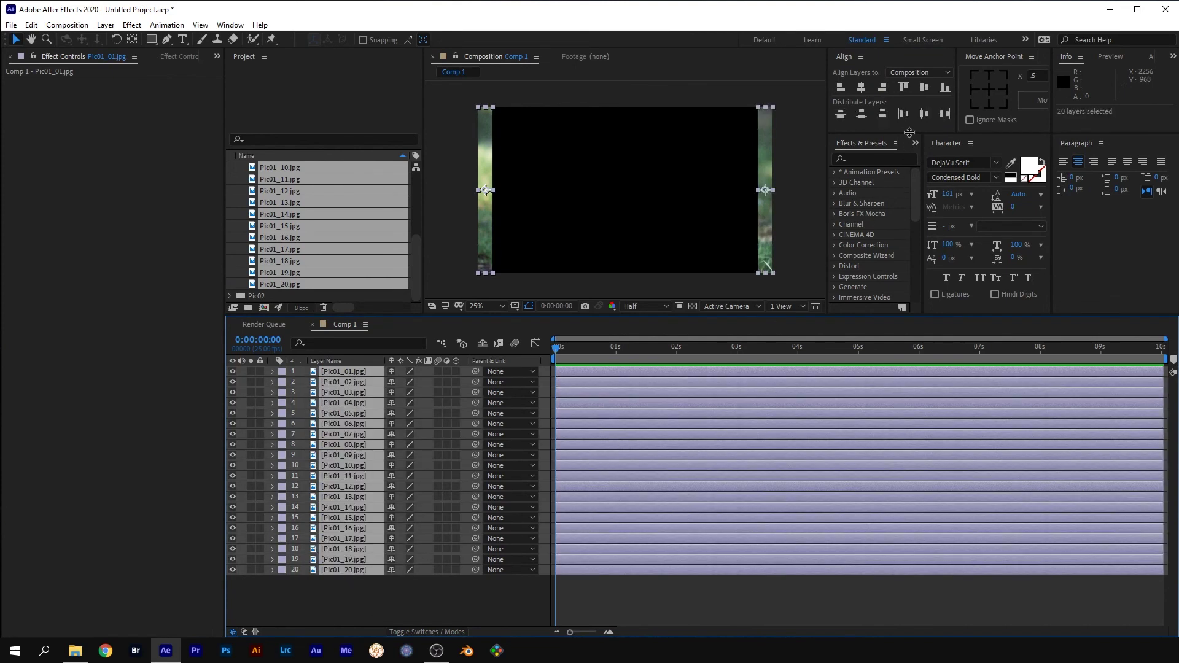
# Step: Distribute the 20 layers horizontally using Align to Selection, then deselect them
pyautogui.click(914, 72)
pyautogui.click(914, 84)
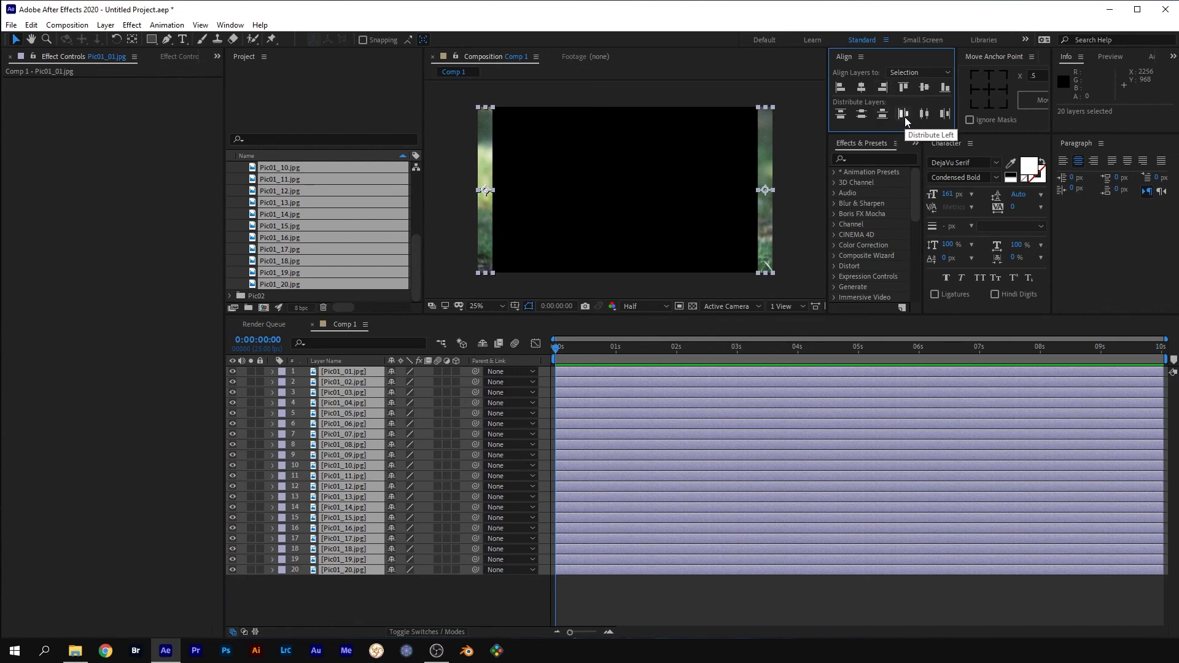
pyautogui.click(944, 115)
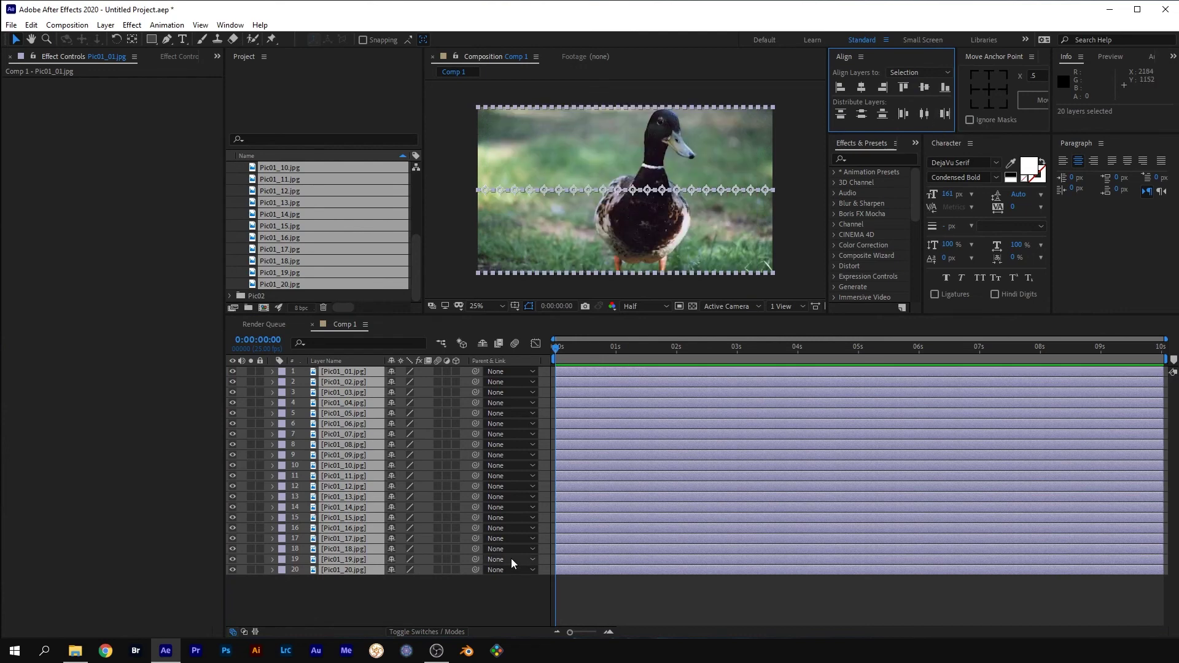
pyautogui.click(424, 600)
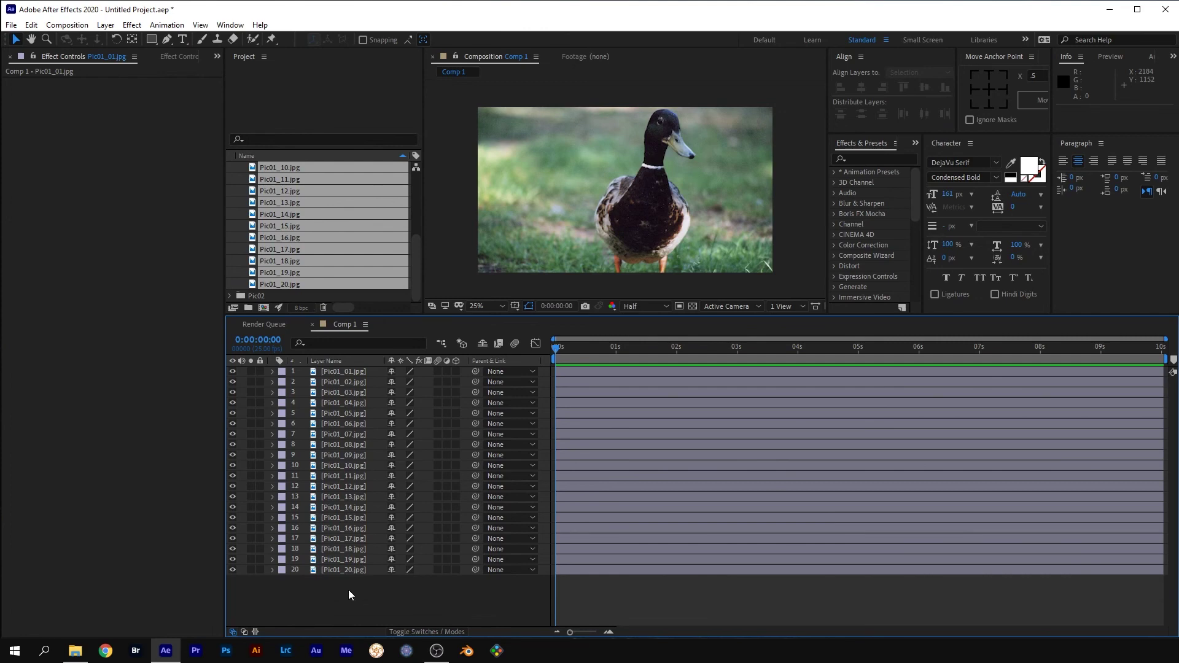
# Step: Turn on the 3D Layer switch for all 20 Pic01 layers
pyautogui.moveTo(348, 589); pyautogui.dragTo(344, 367)
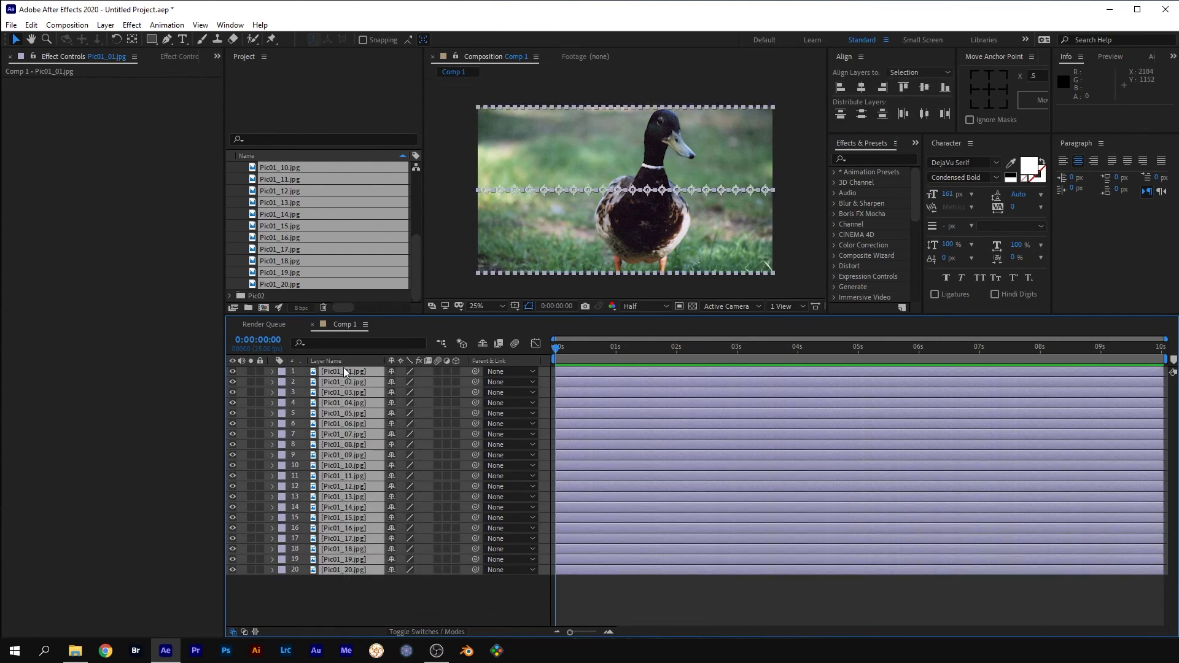
pyautogui.click(456, 371)
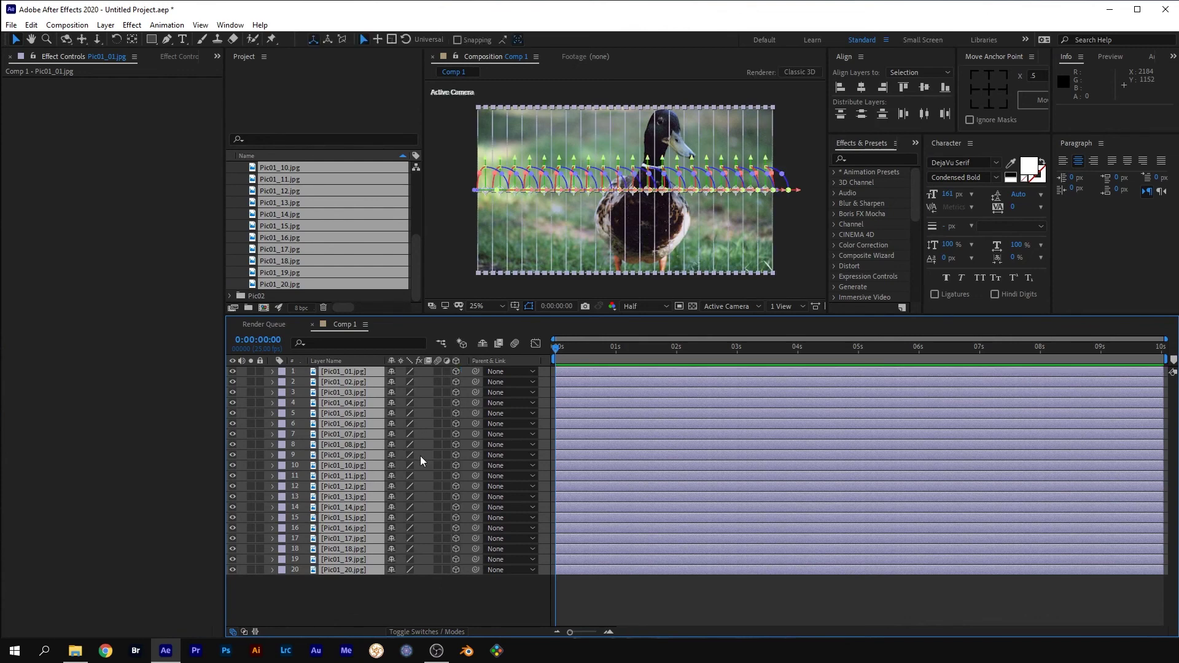
pyautogui.click(403, 608)
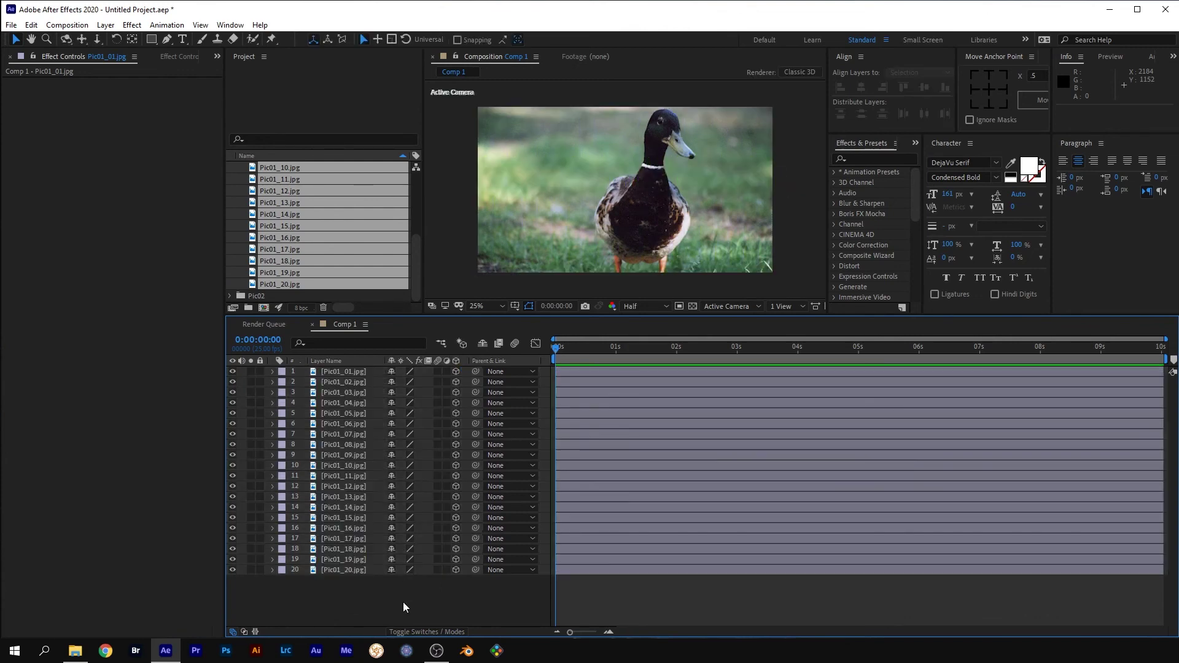
# Step: Add a 3D Null 1 layer and parent all 20 image layers to it
pyautogui.click(108, 26)
pyautogui.moveTo(113, 41)
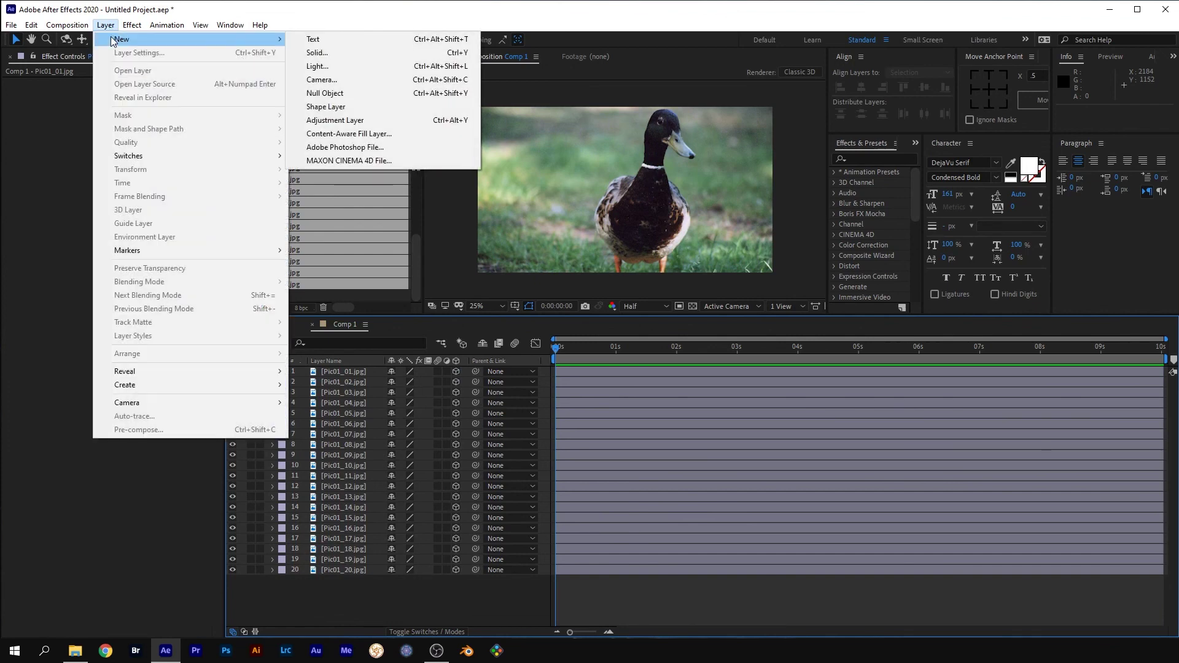
pyautogui.click(337, 95)
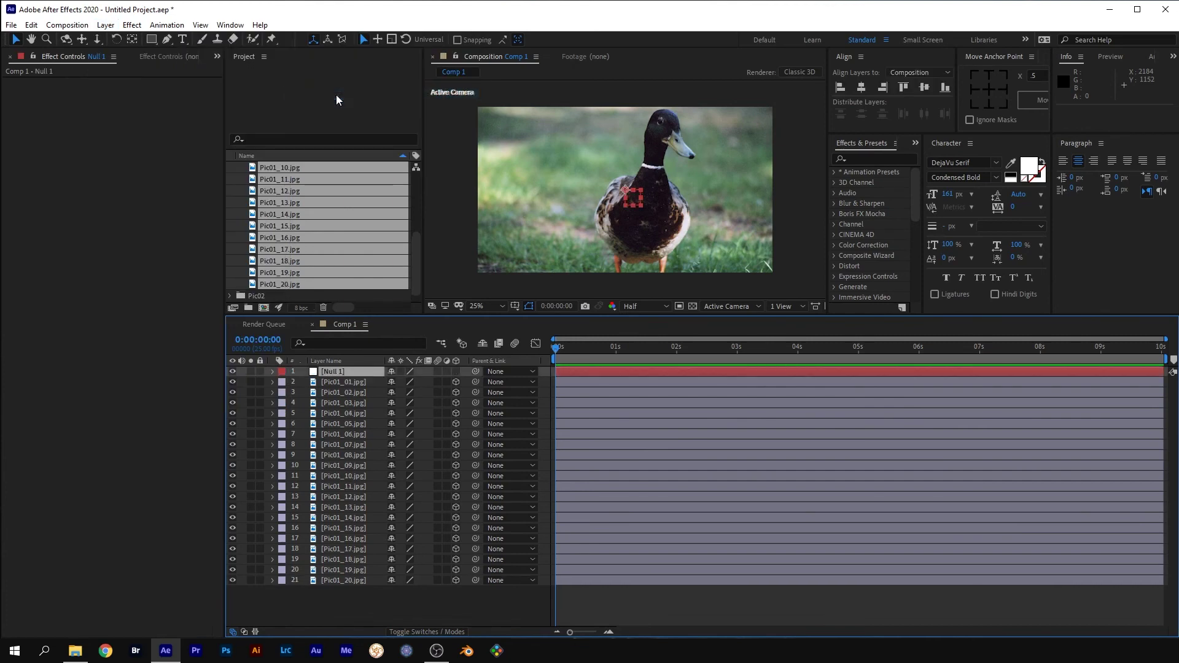
pyautogui.click(456, 372)
pyautogui.moveTo(353, 608); pyautogui.dragTo(349, 384)
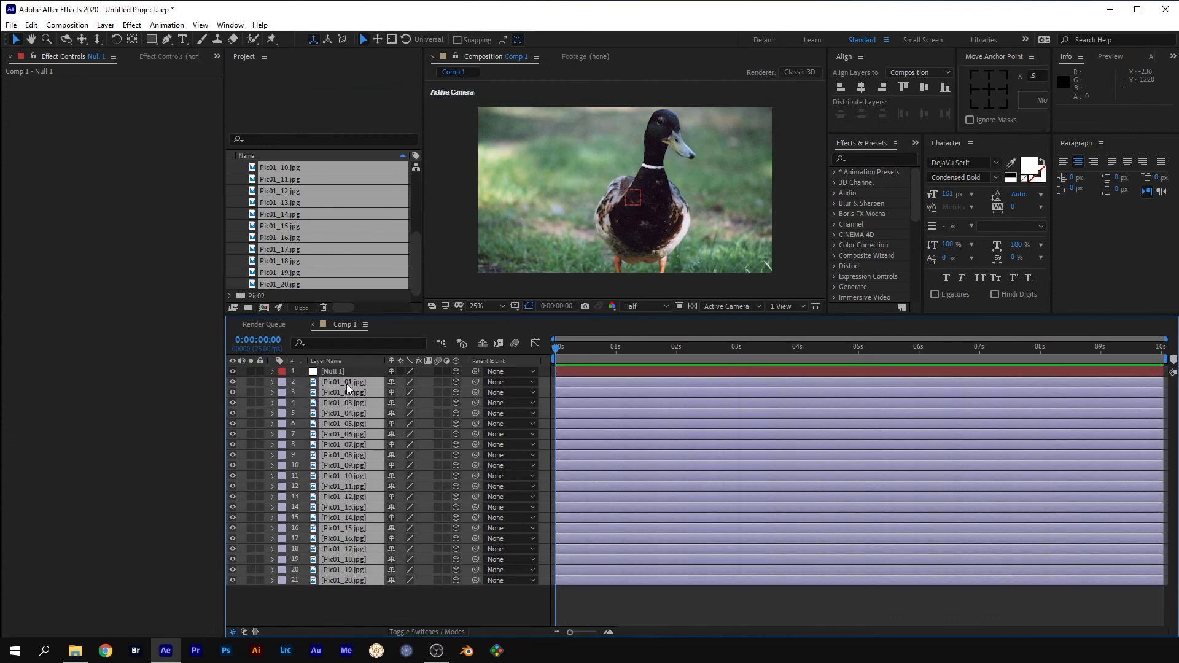
pyautogui.moveTo(476, 382); pyautogui.dragTo(356, 376)
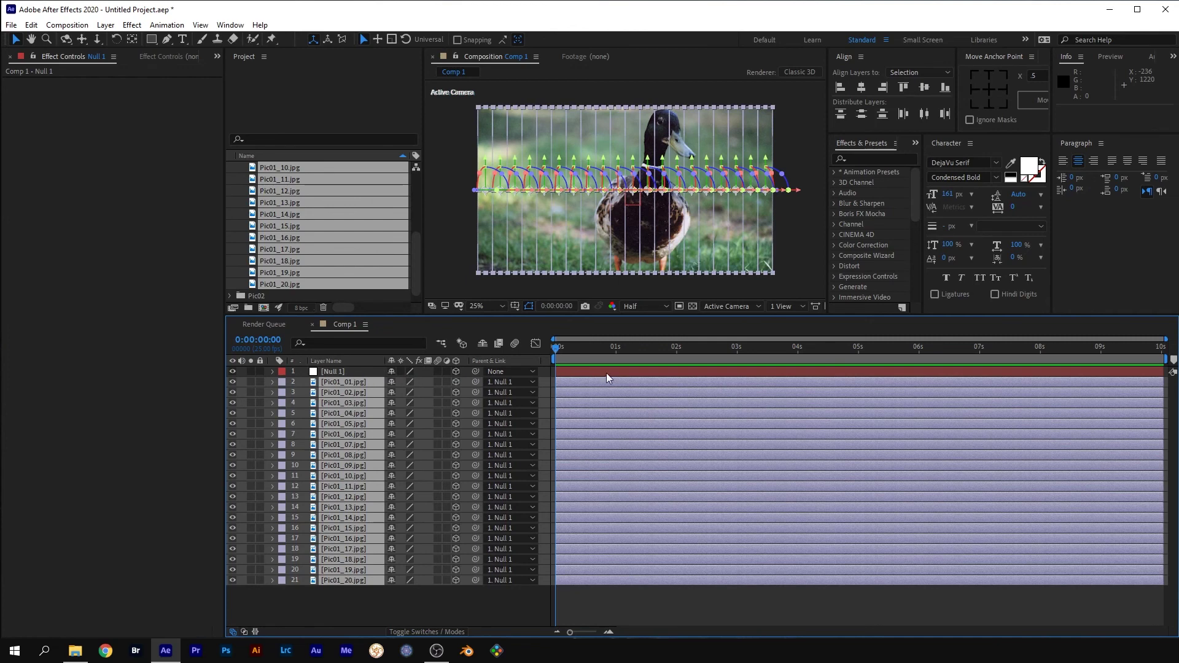
# Step: Switch the 3D view to Top and zoom in on the image strips
pyautogui.click(734, 306)
pyautogui.click(732, 365)
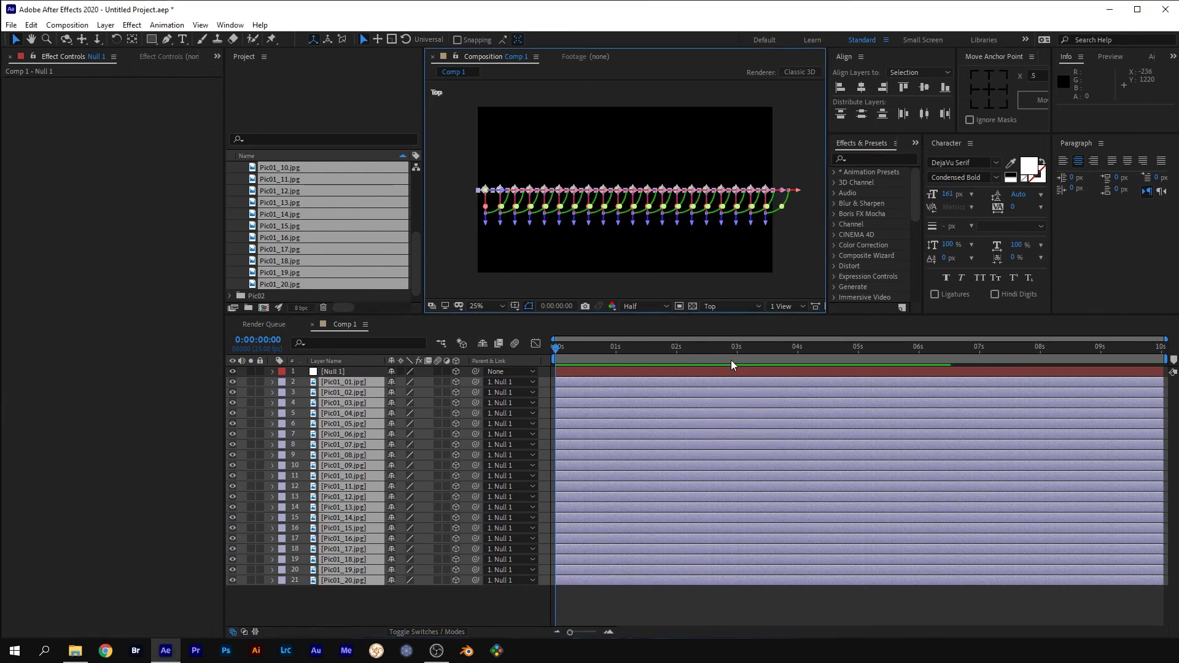
pyautogui.click(665, 226)
pyautogui.click(664, 226)
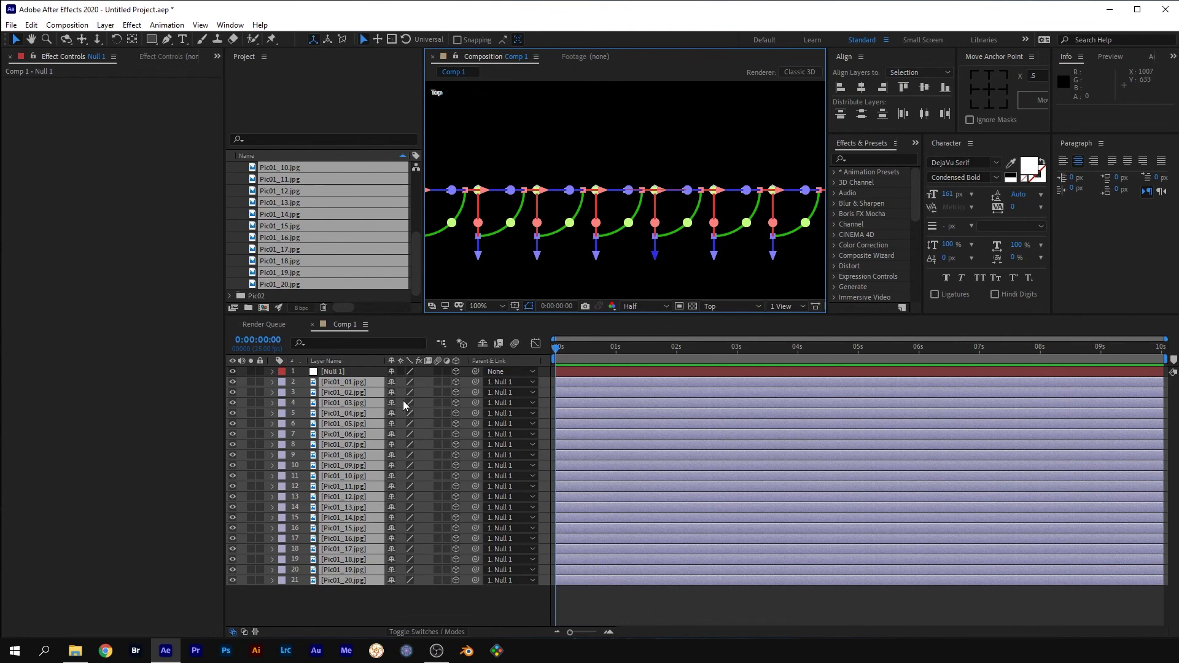
# Step: Set Y Rotation to 60° on all the selected Pic01 strips
pyautogui.press('r')
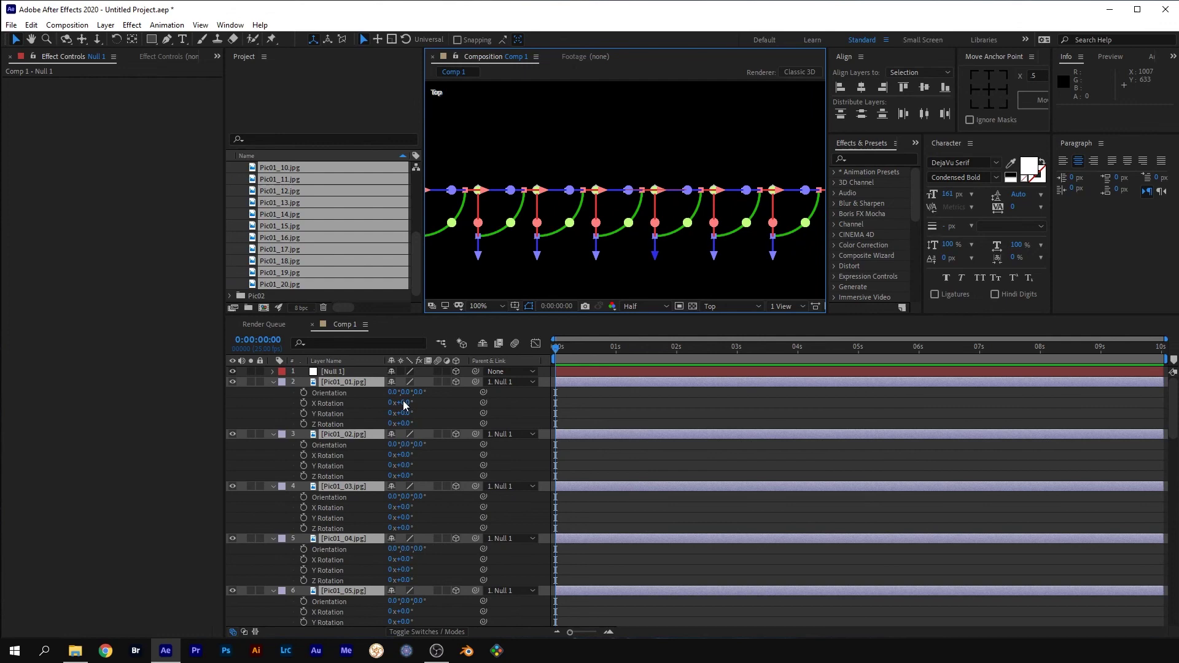
pyautogui.click(403, 414)
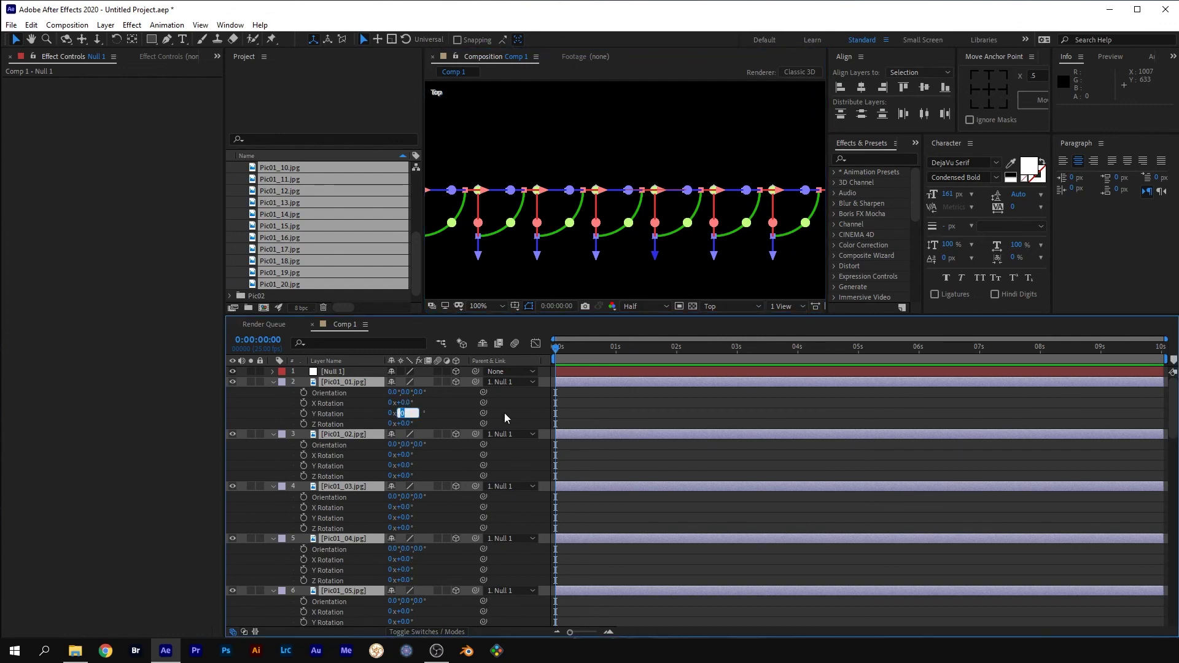
pyautogui.write('60')
pyautogui.press('Return')
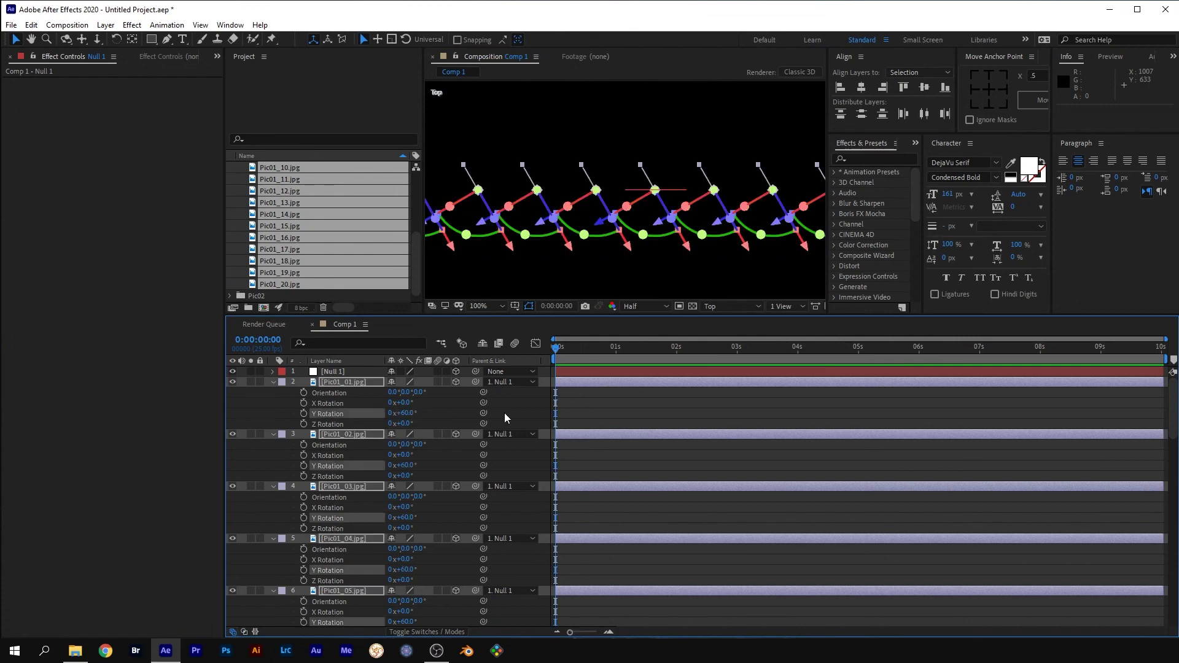
# Step: Deselect the layers and return the viewer to the Active Camera view
pyautogui.click(634, 409)
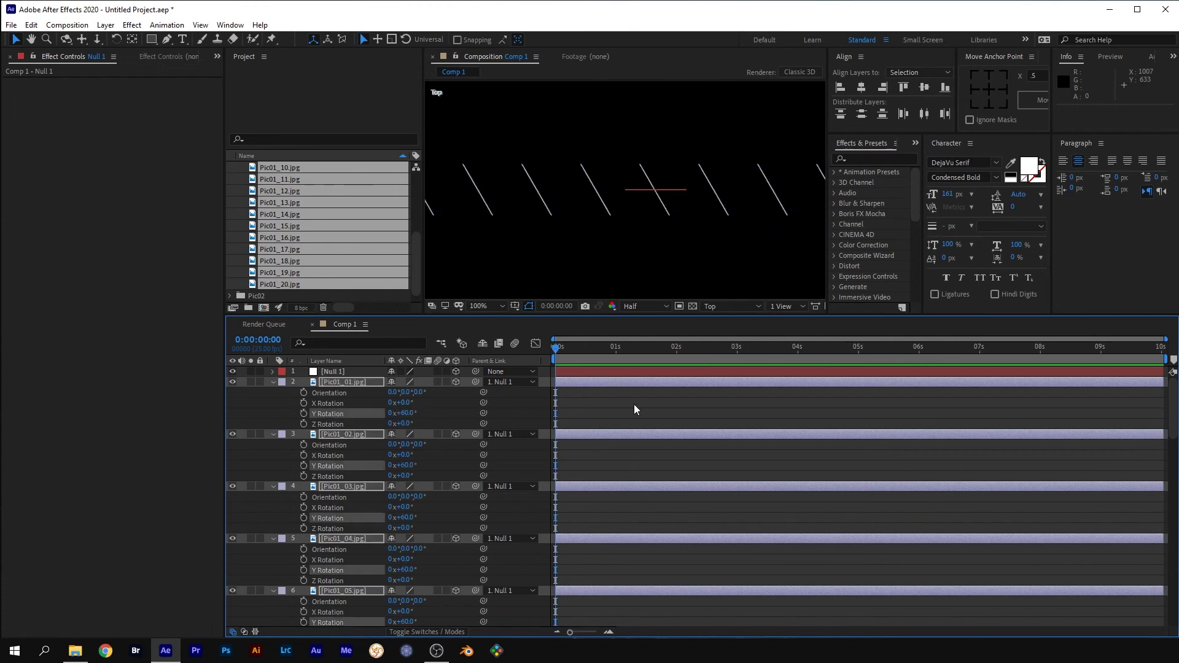
pyautogui.click(719, 307)
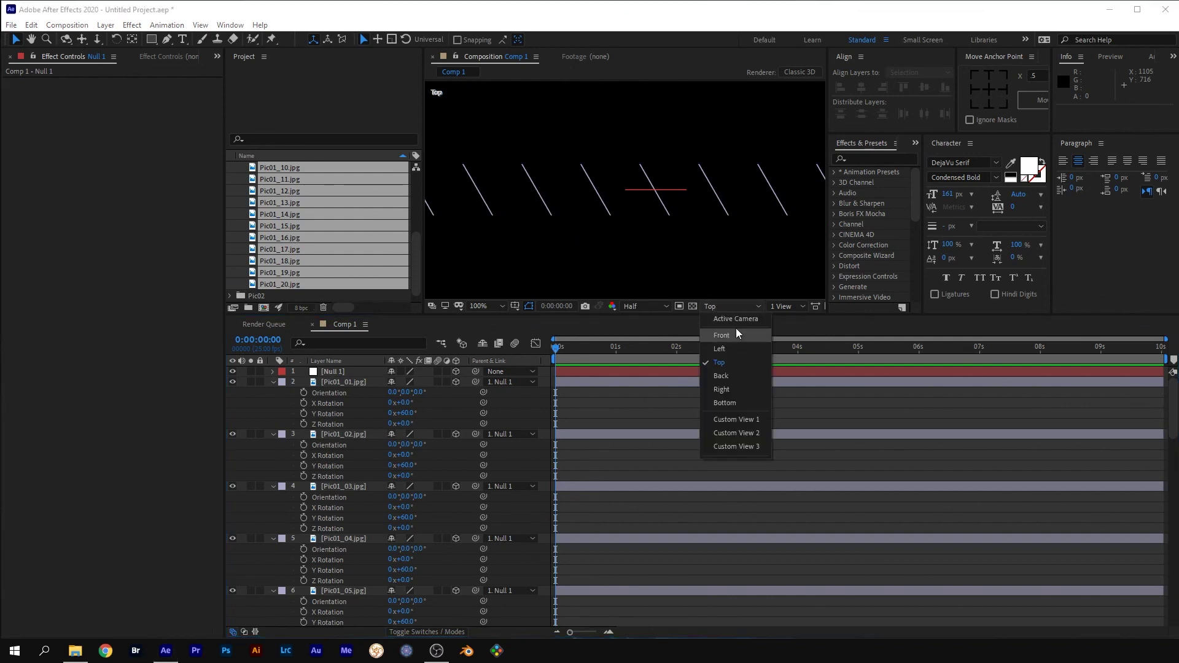
pyautogui.click(740, 320)
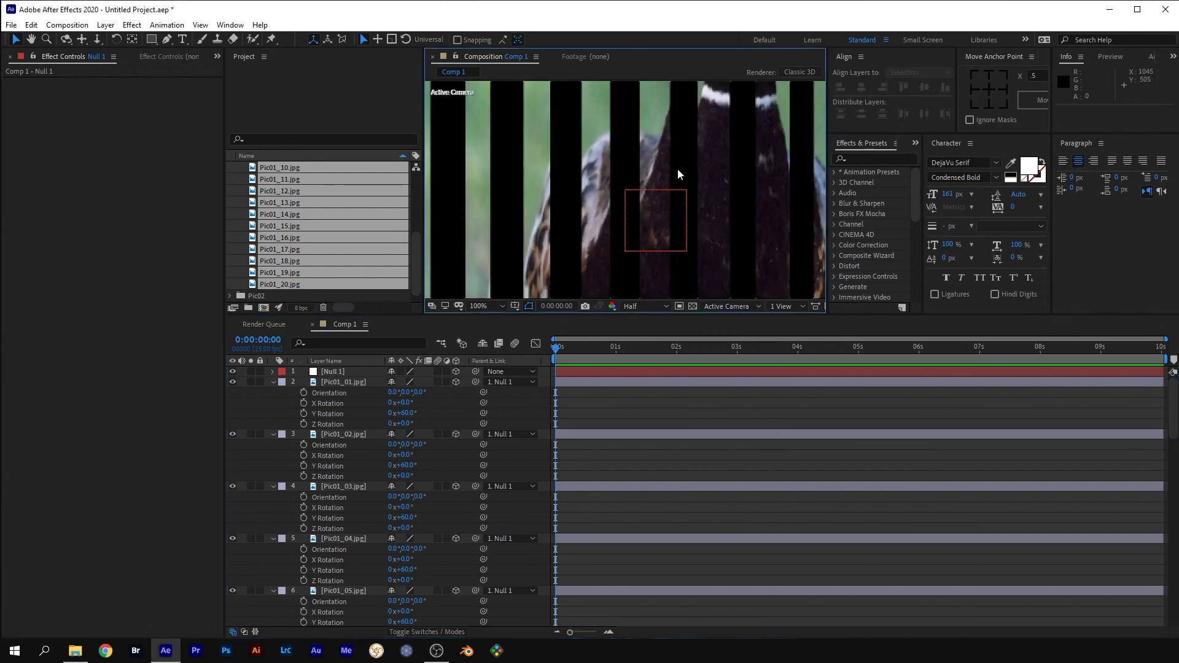
# Step: Select all 20 Pic01 image layers, collapse their properties and mark them shy
pyautogui.scroll(-3, 680, 178)
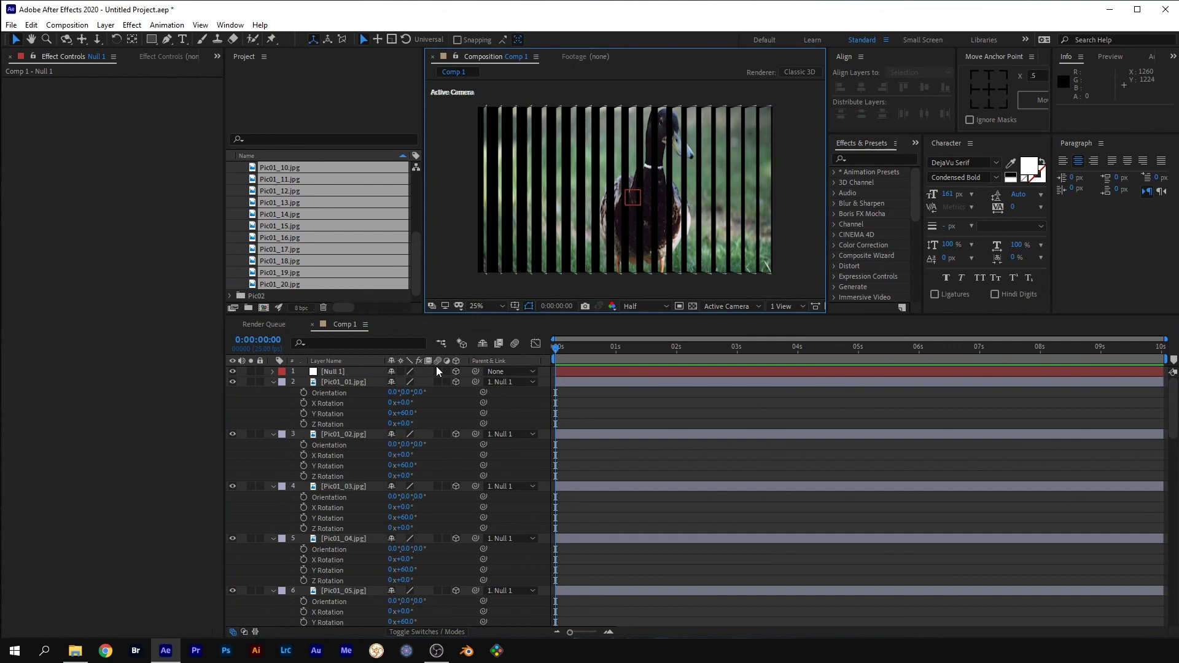
pyautogui.click(324, 382)
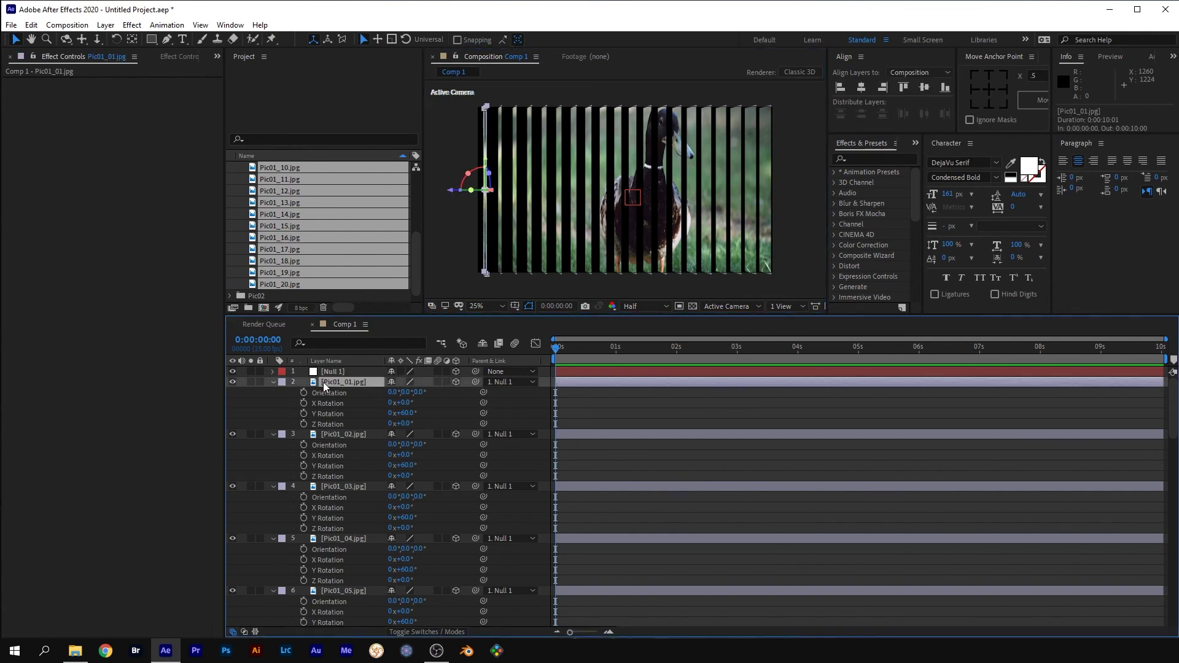
pyautogui.scroll(-15, 324, 430)
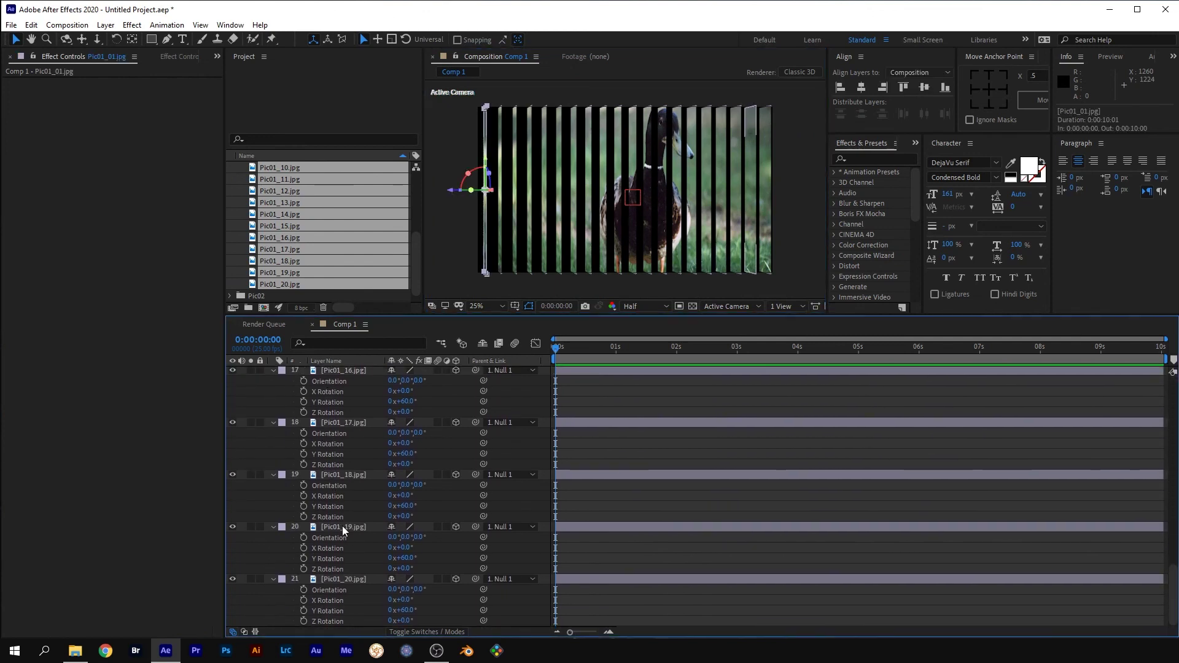
pyautogui.keyDown('shift'); pyautogui.click(341, 580); pyautogui.keyUp('shift')
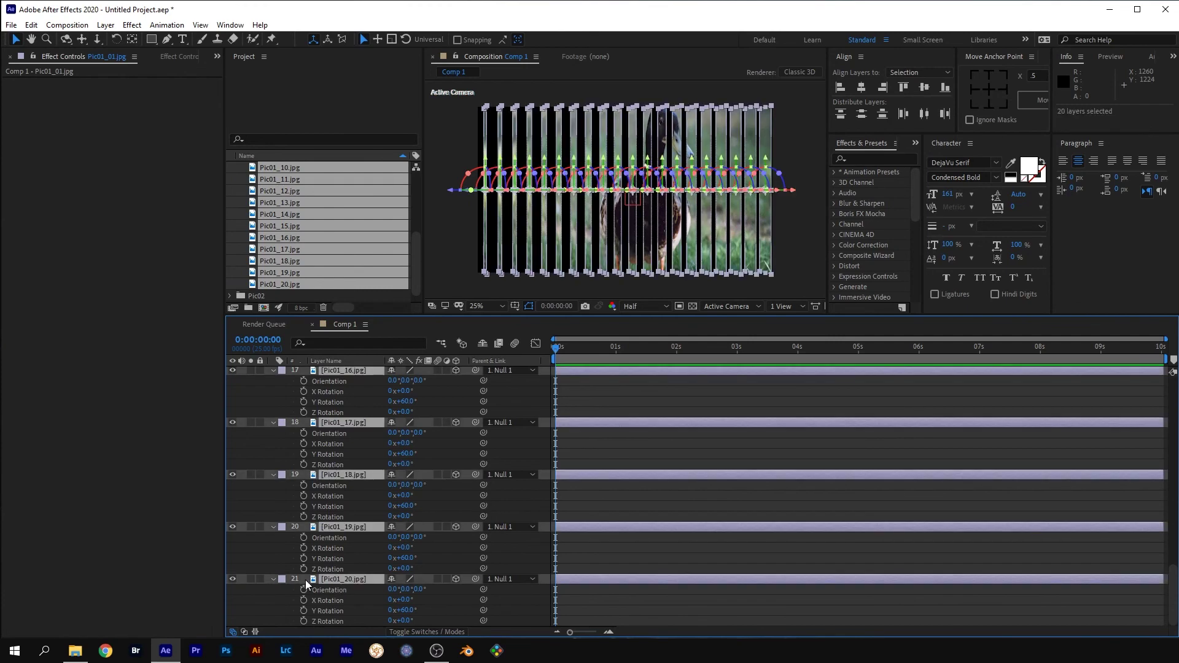
pyautogui.click(273, 579)
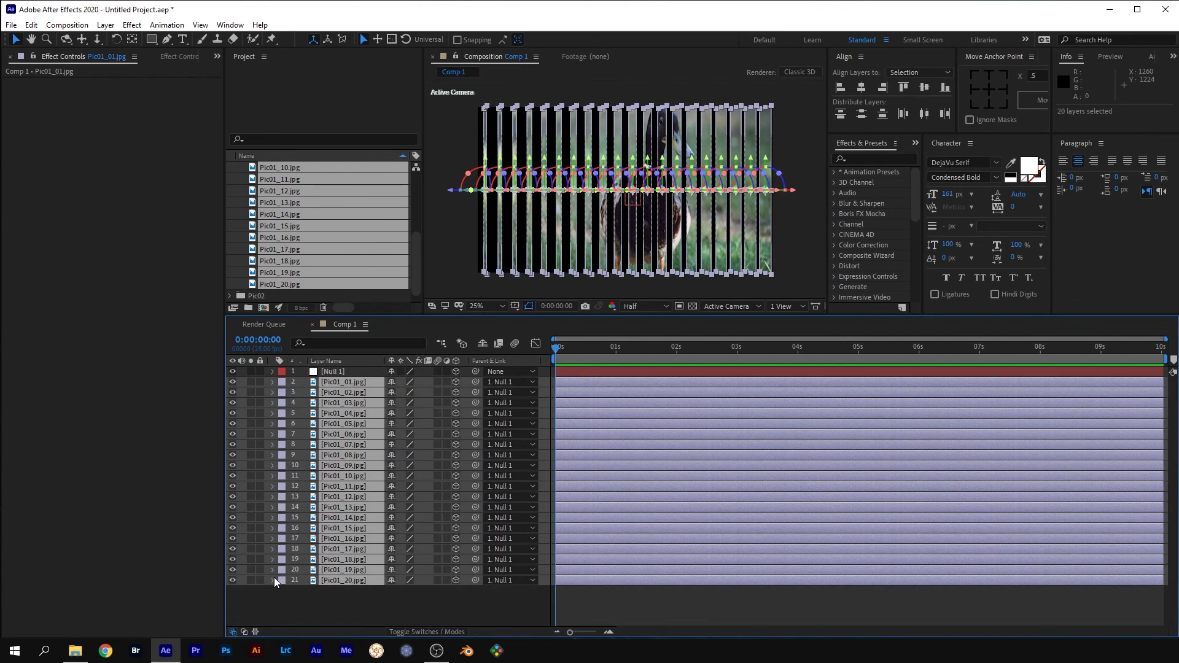
pyautogui.click(392, 386)
# Step: Turn off the Pic01 layers' visibility and hide shy layers from the timeline
pyautogui.click(229, 391)
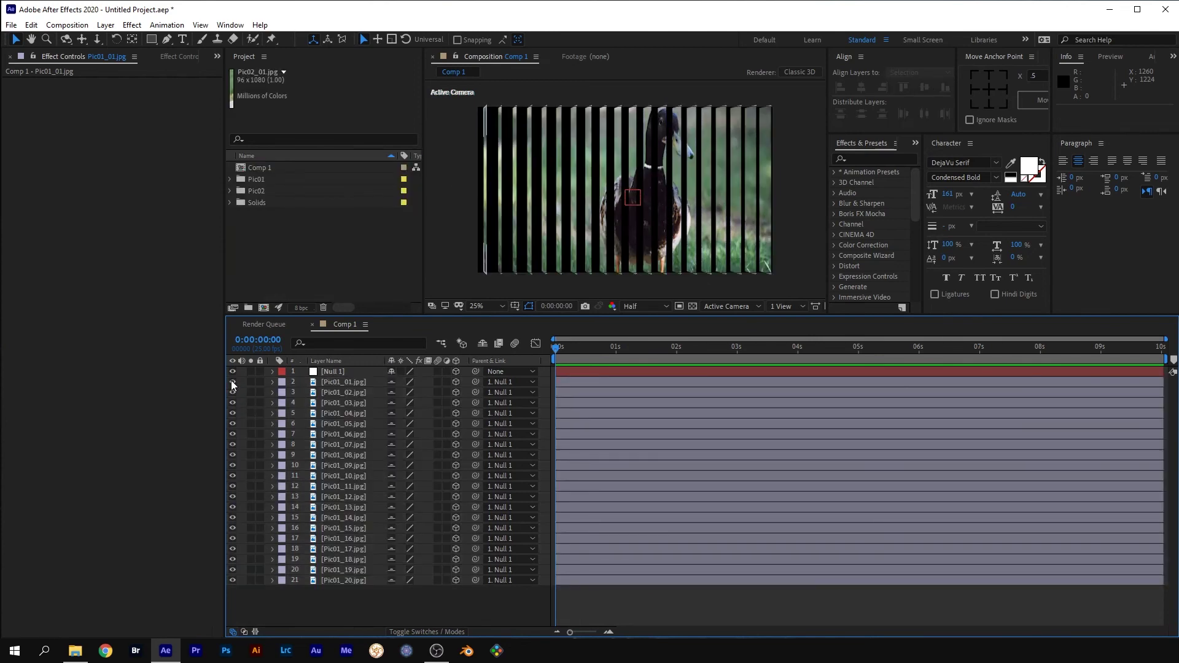
pyautogui.moveTo(234, 385); pyautogui.dragTo(232, 582)
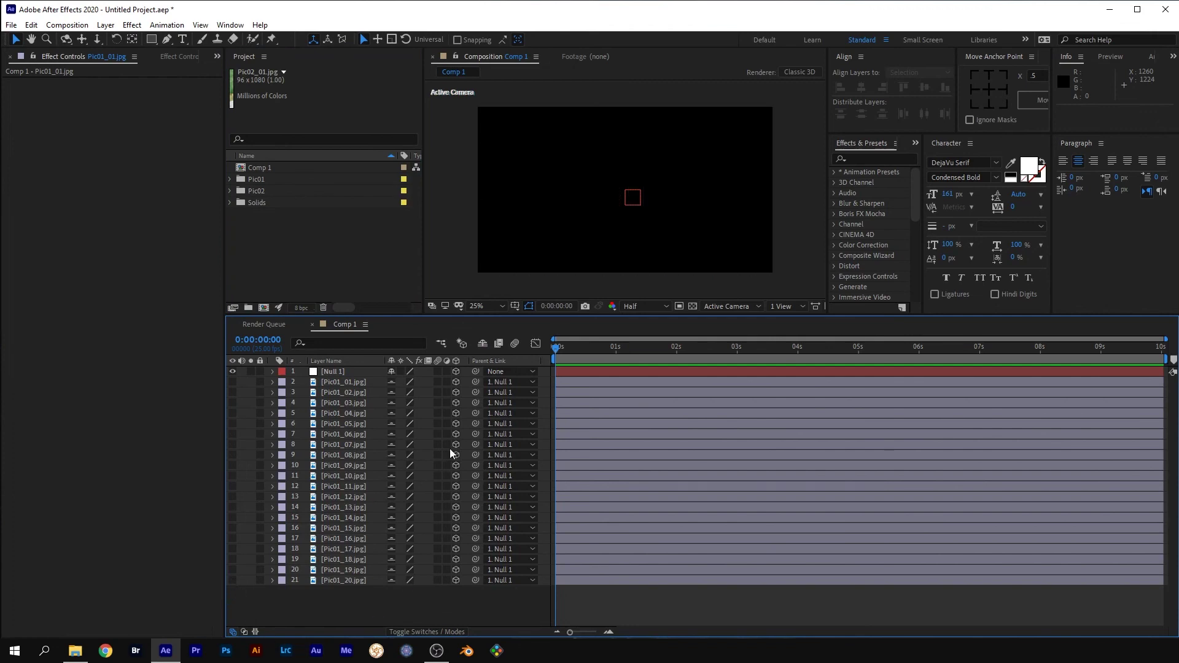
pyautogui.click(483, 344)
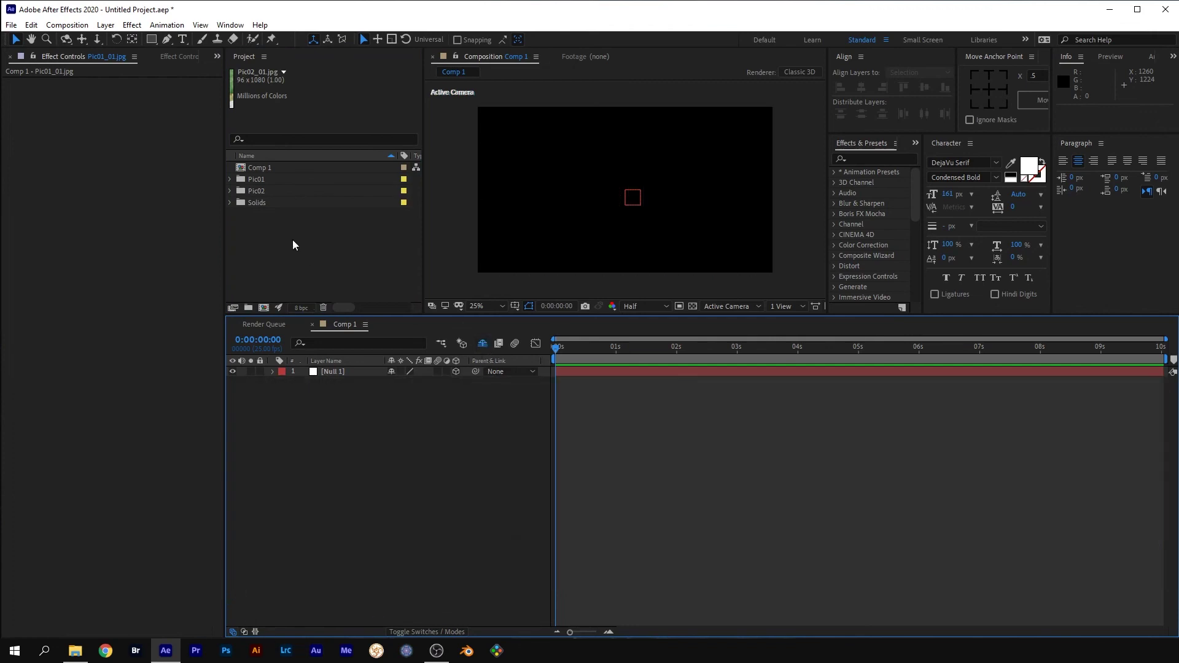
# Step: Add all twenty Pic02 images from the Pic02 folder to Comp 1
pyautogui.click(231, 191)
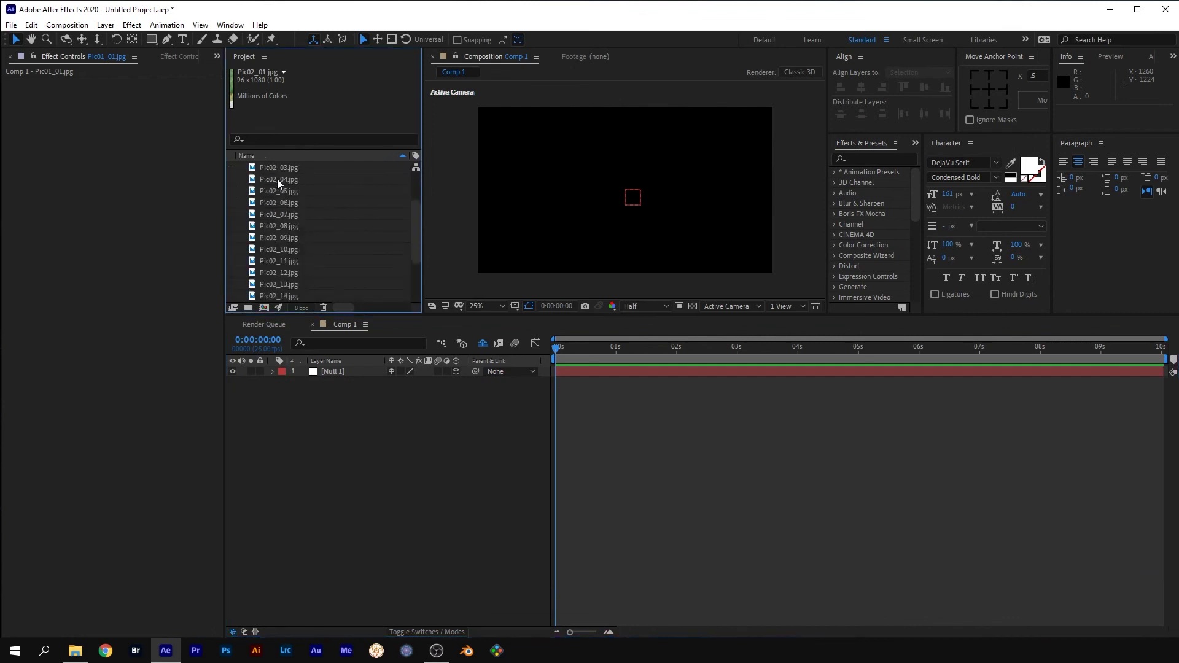
pyautogui.scroll(-5, 272, 275)
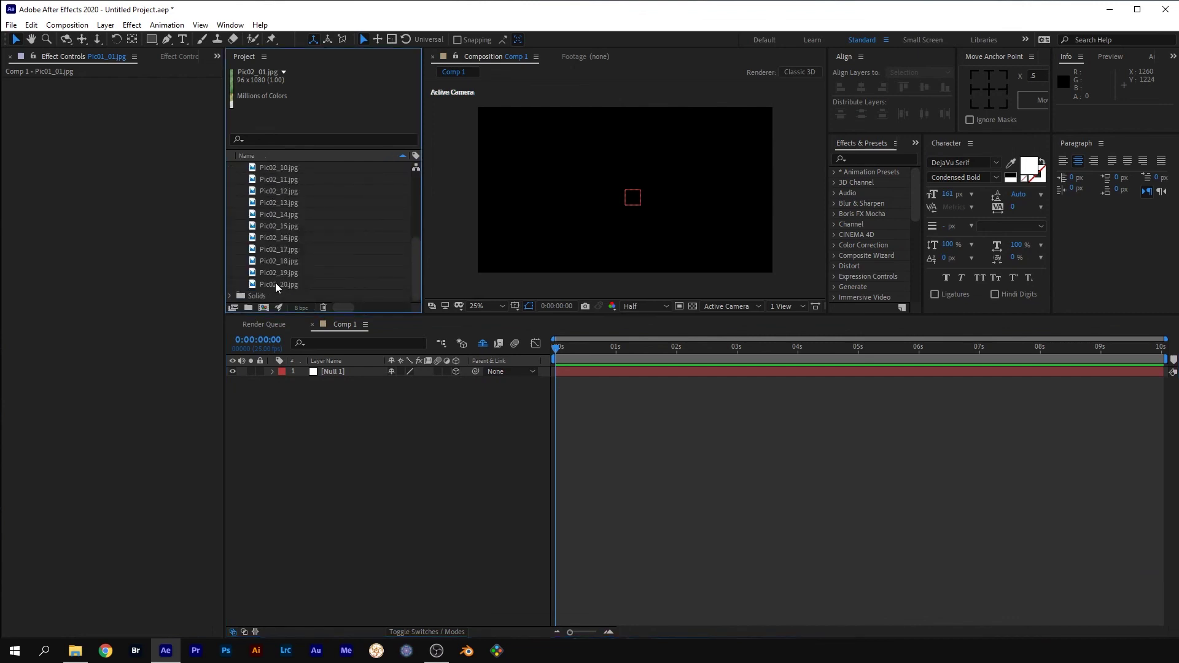
pyautogui.keyDown('shift'); pyautogui.click(278, 284); pyautogui.keyUp('shift')
pyautogui.moveTo(283, 263); pyautogui.dragTo(334, 449)
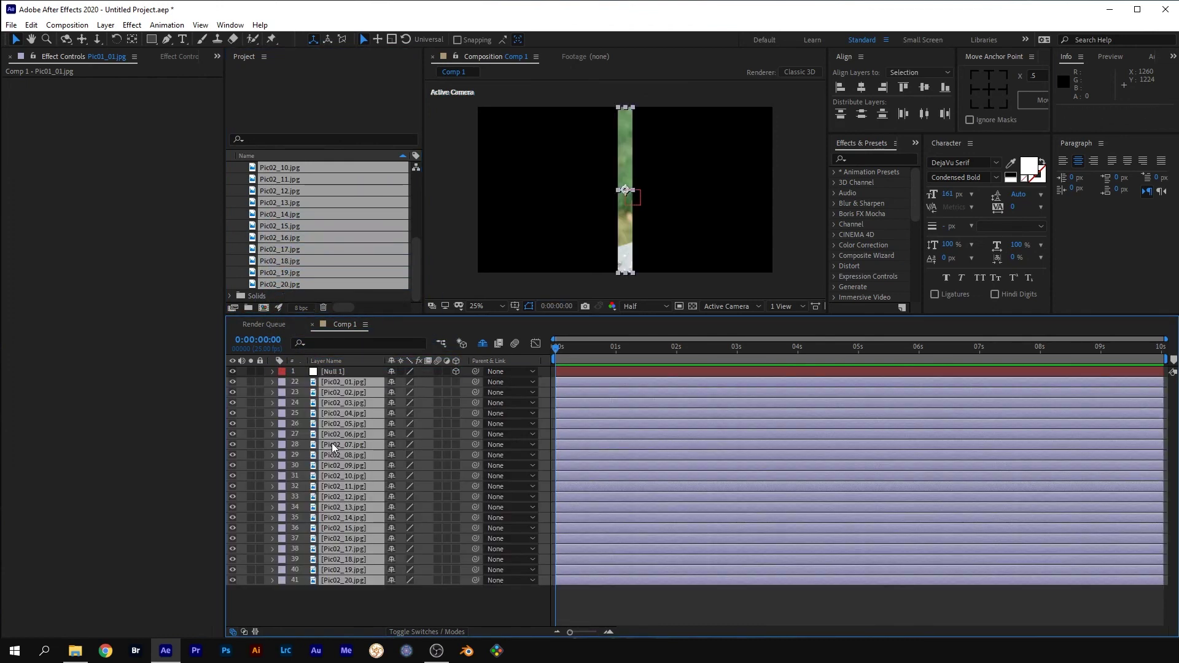
# Step: Align the strips to the comp's left edge, then Pic02_20.jpg to the right edge
pyautogui.click(903, 74)
pyautogui.click(919, 98)
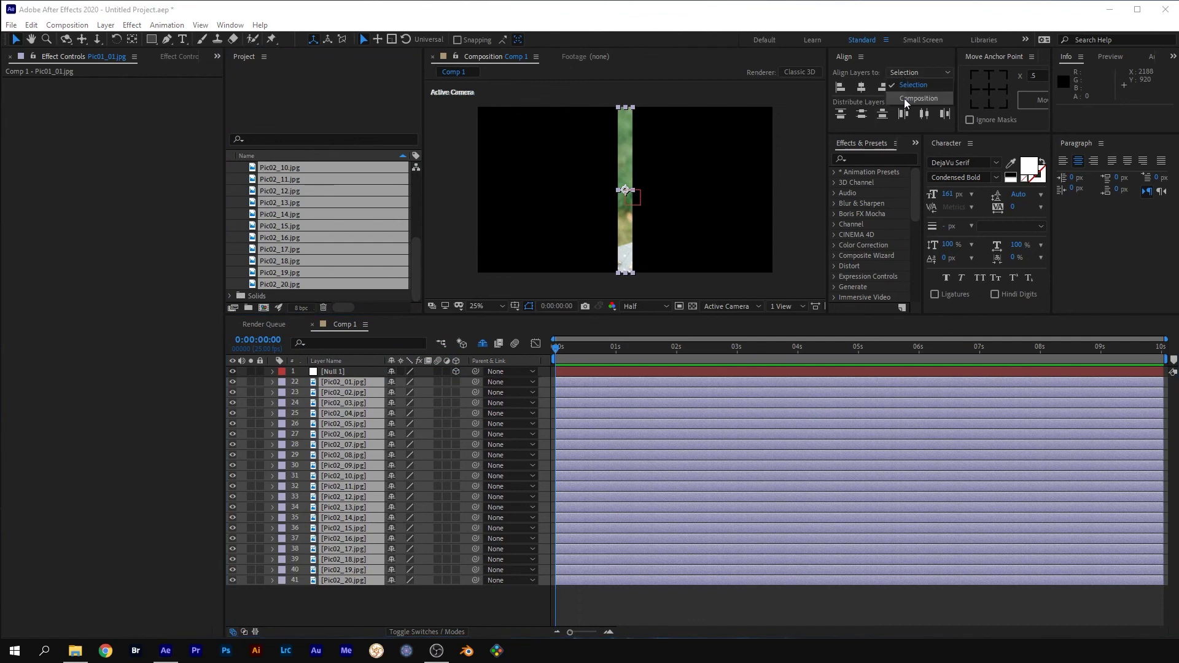
pyautogui.click(840, 88)
pyautogui.click(343, 597)
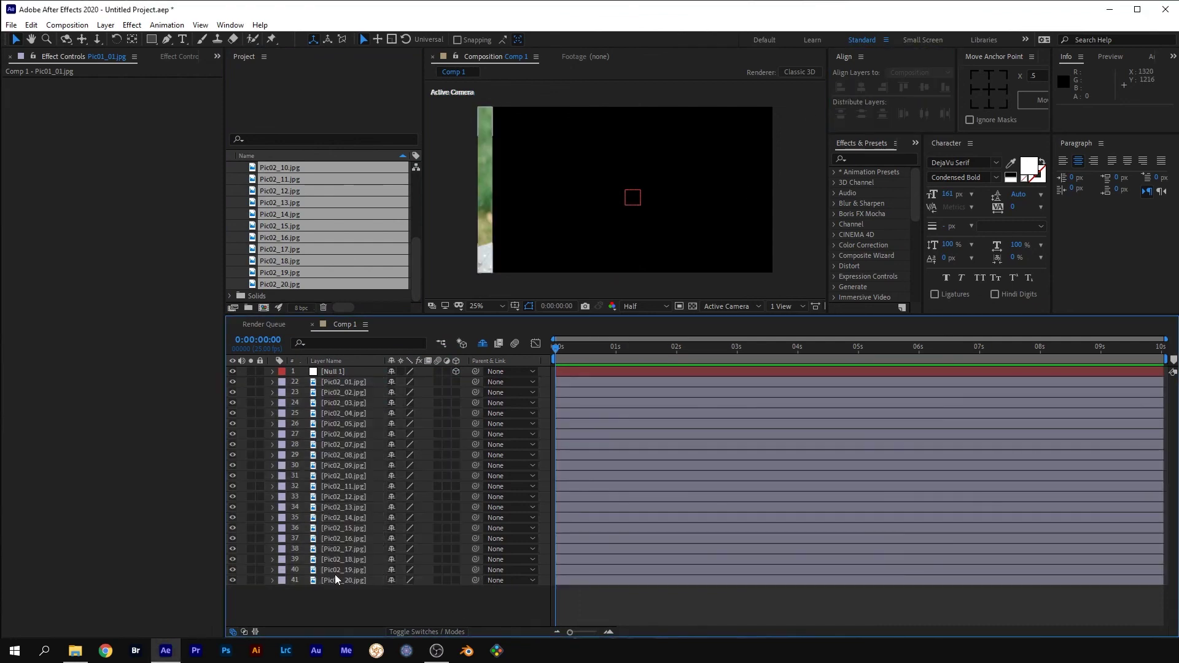
pyautogui.click(331, 581)
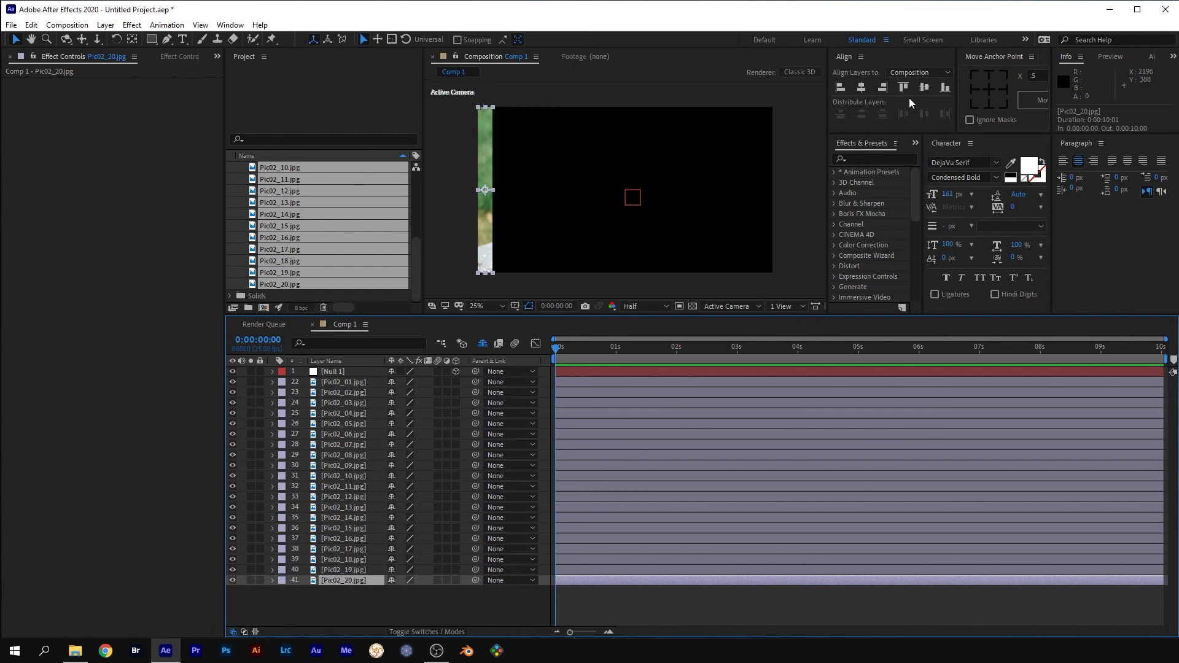
pyautogui.click(882, 87)
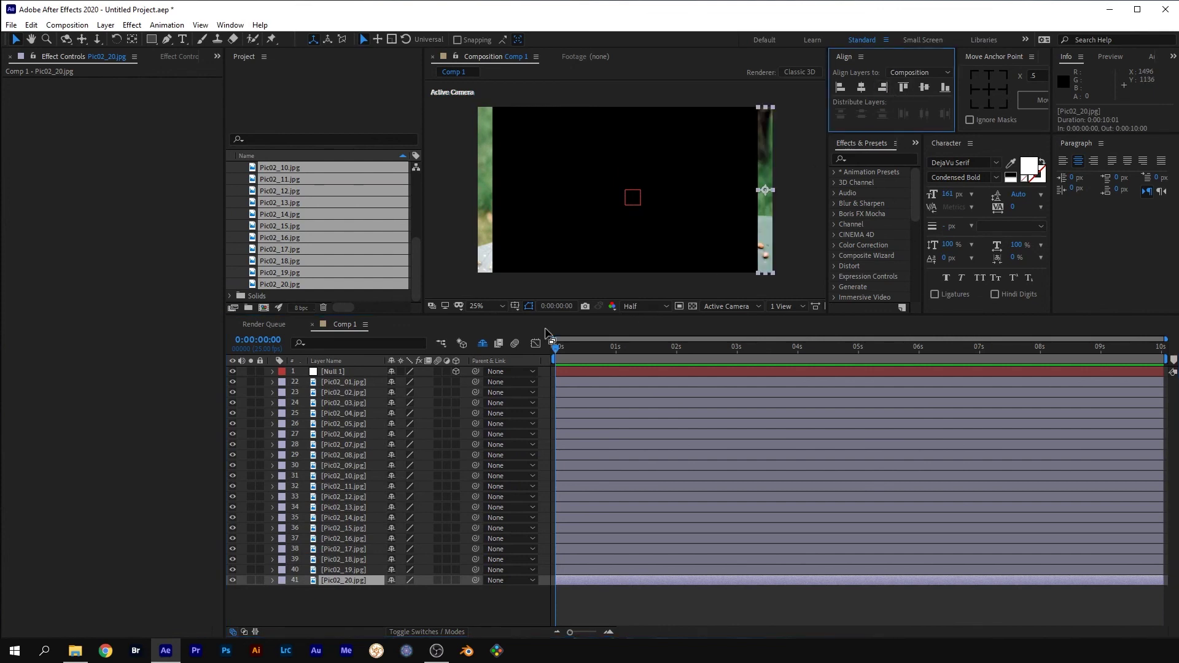
# Step: Distribute the twenty Pic02 strips horizontally relative to the selection
pyautogui.click(345, 383)
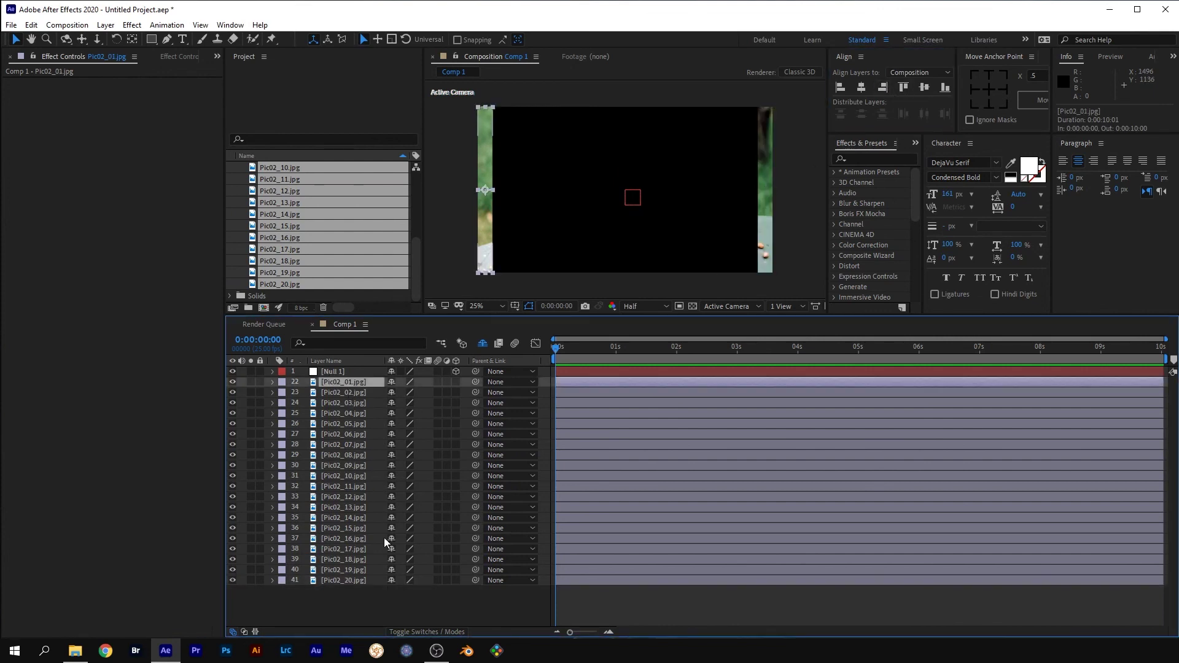
pyautogui.keyDown('shift'); pyautogui.click(349, 581); pyautogui.keyUp('shift')
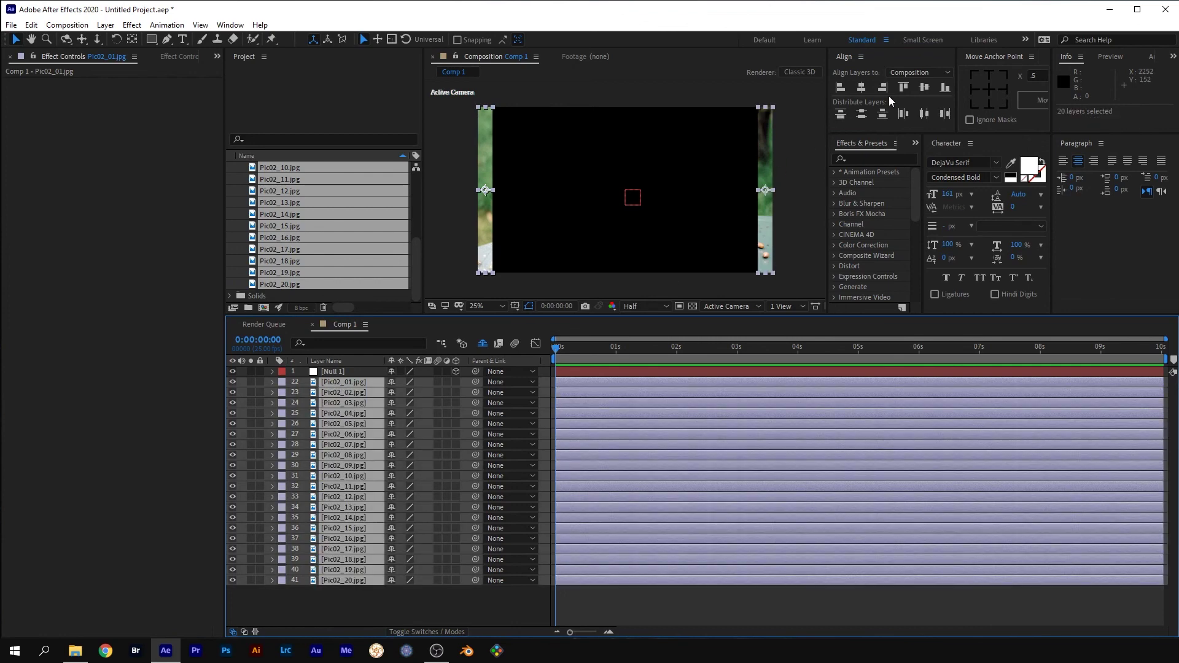
pyautogui.click(922, 73)
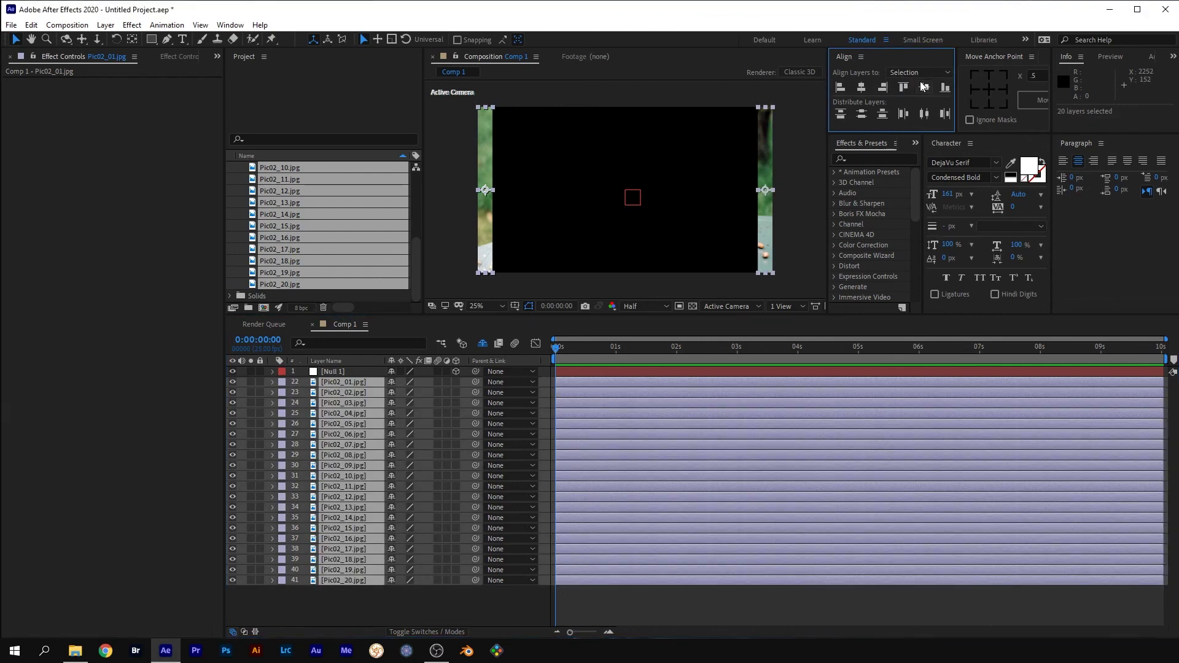
pyautogui.click(922, 83)
pyautogui.click(925, 113)
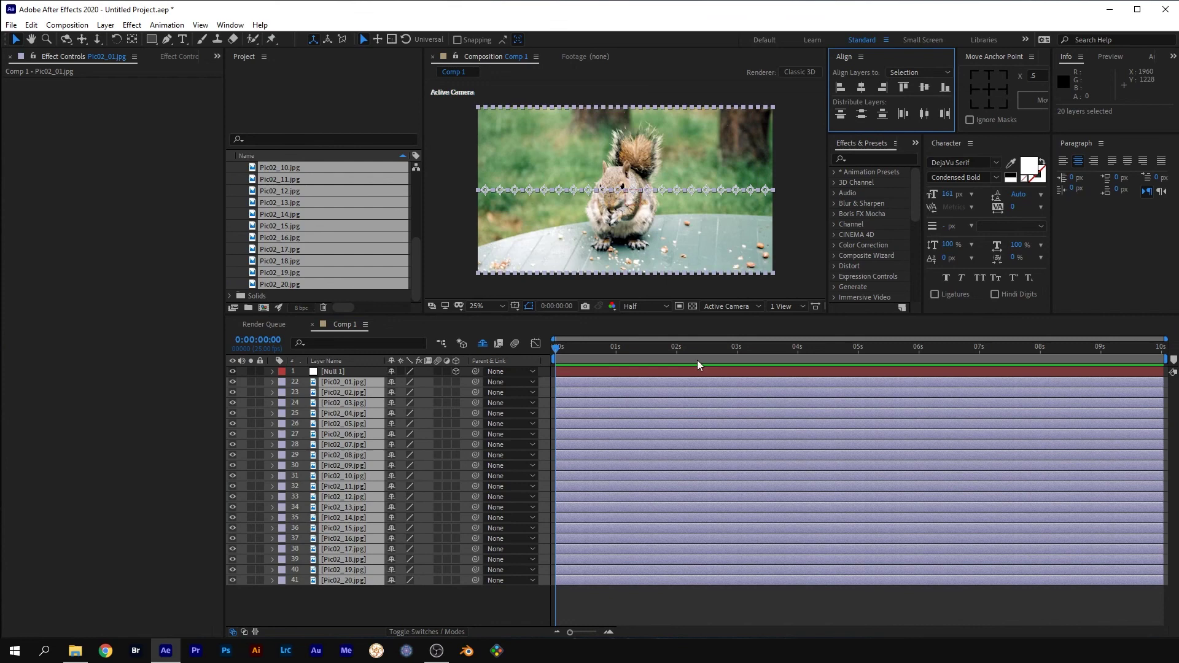
# Step: Make all twenty Pic02 layers 3D
pyautogui.click(444, 601)
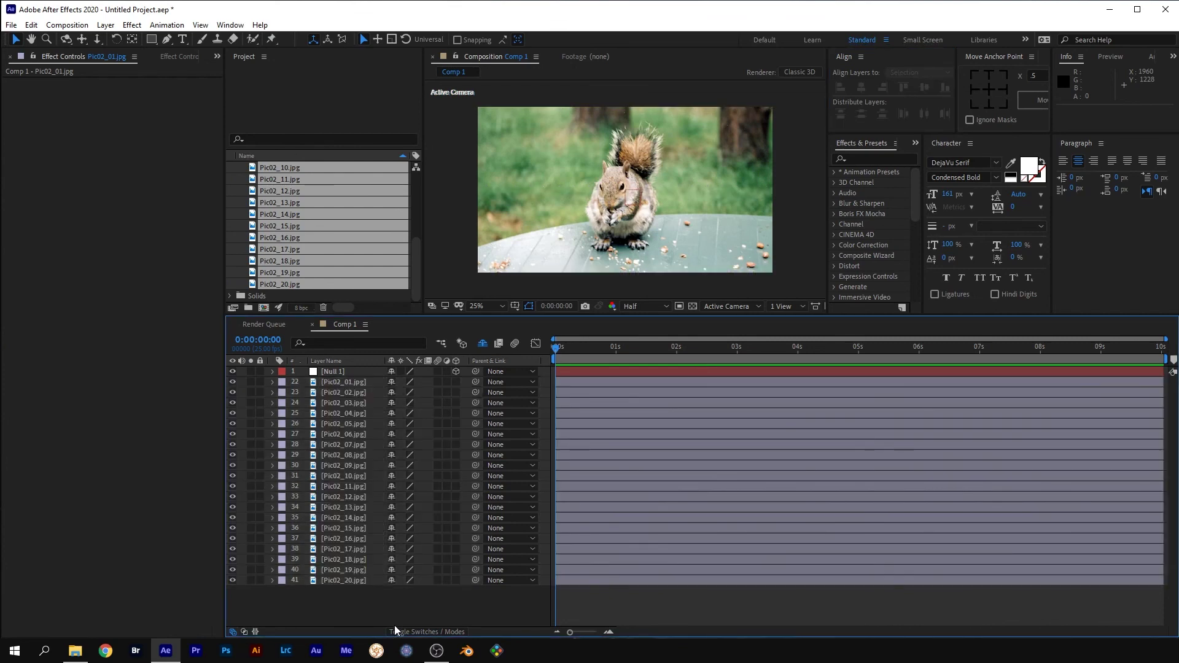
pyautogui.moveTo(329, 597); pyautogui.dragTo(349, 380)
pyautogui.click(455, 381)
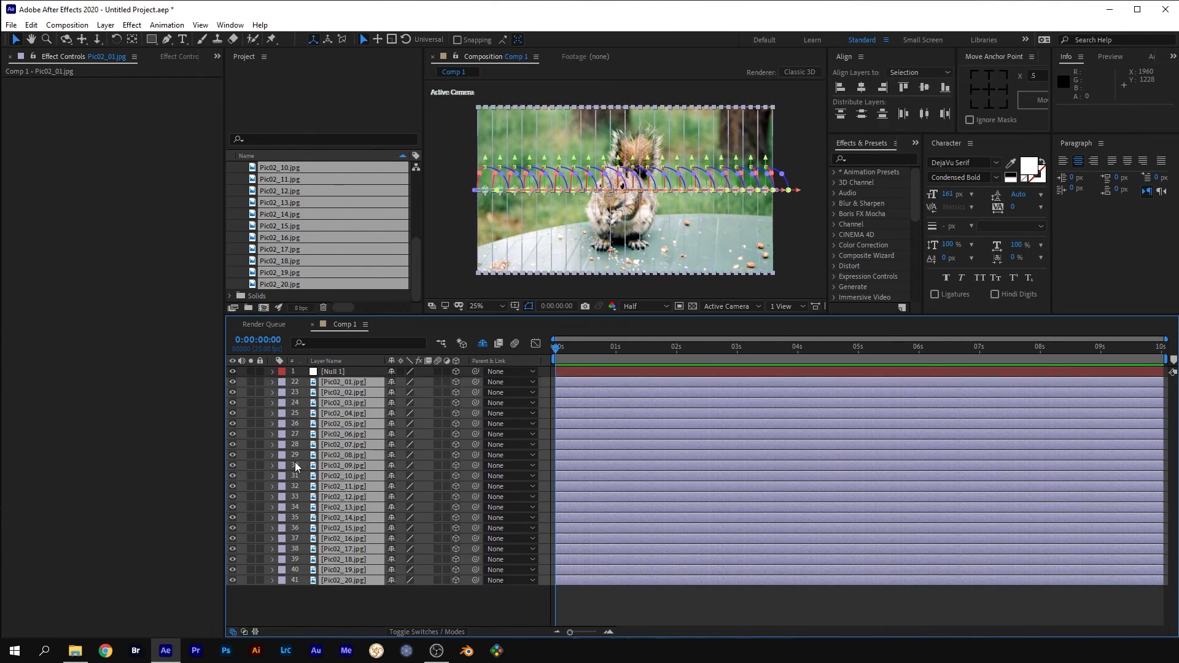
# Step: Create a new null object, Null 2, and parent Pic02_01 through Pic02_20 to it
pyautogui.click(106, 24)
pyautogui.moveTo(270, 38)
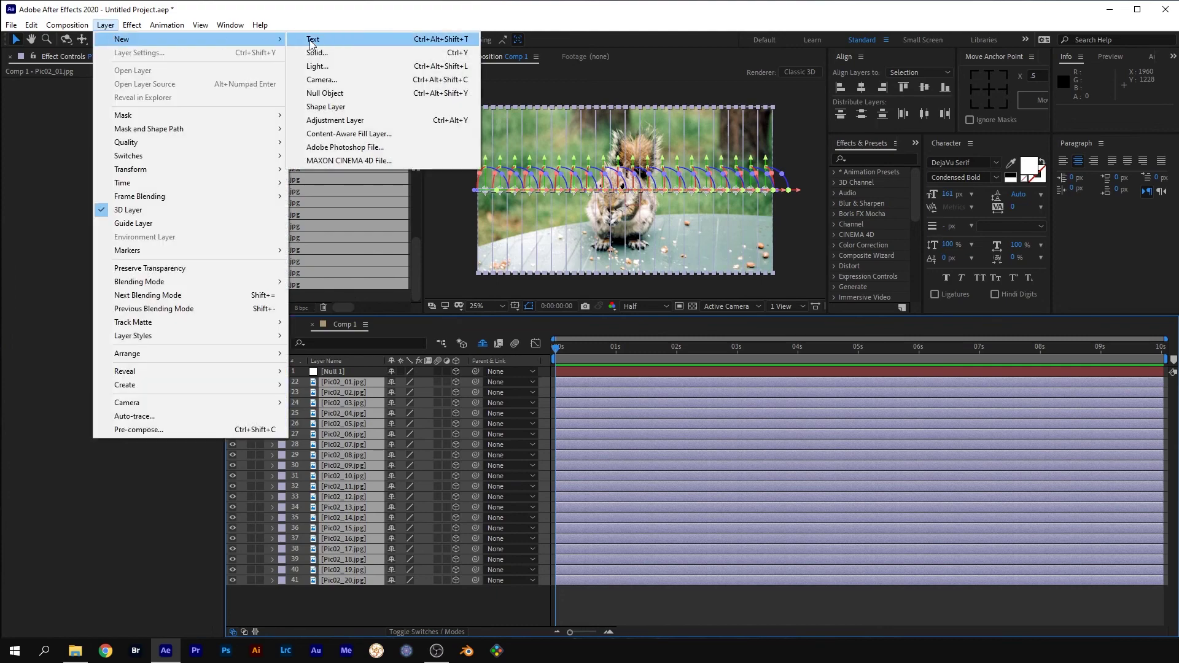
pyautogui.click(327, 93)
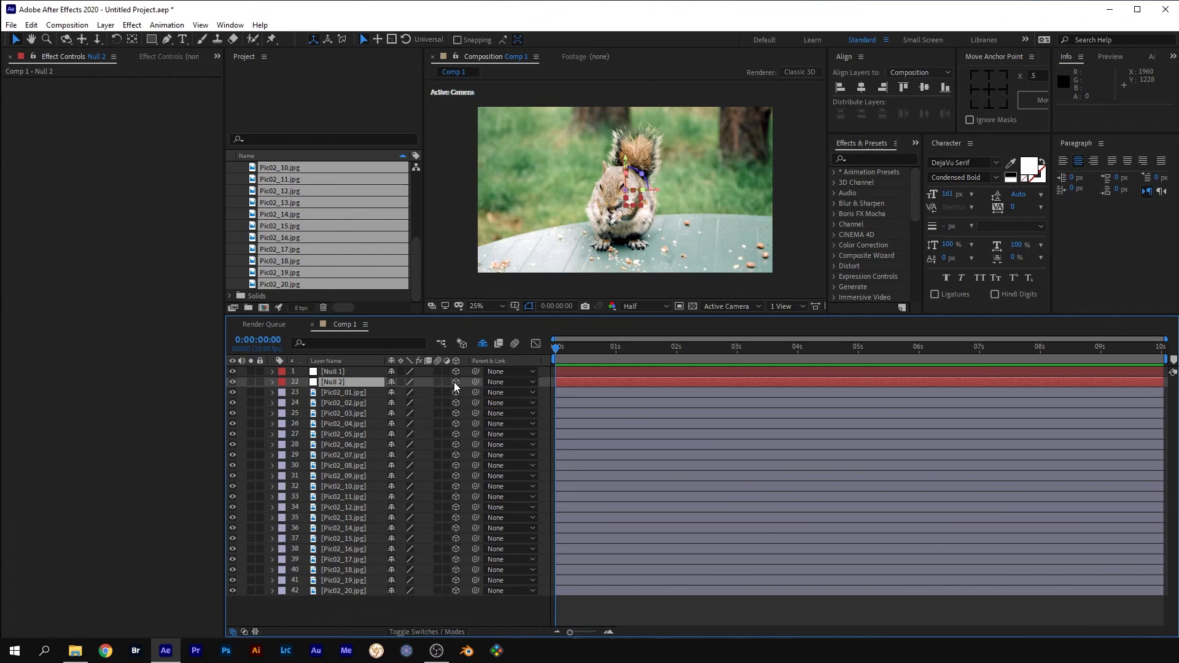
pyautogui.moveTo(336, 609); pyautogui.dragTo(346, 394)
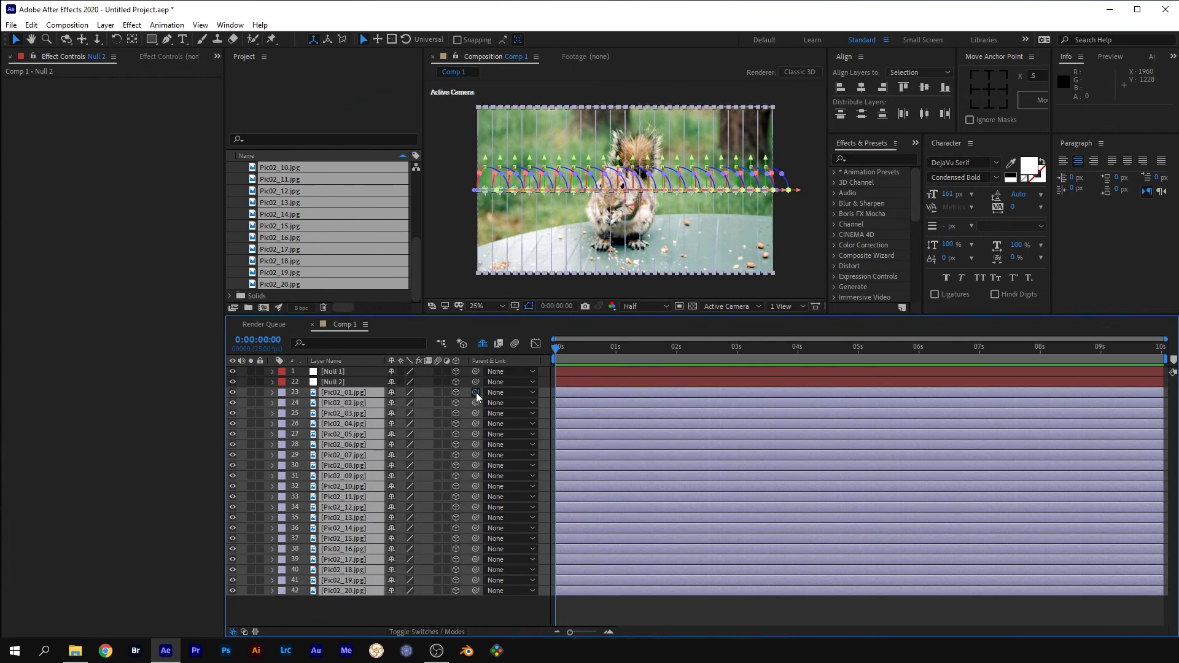
pyautogui.moveTo(477, 393); pyautogui.dragTo(356, 382)
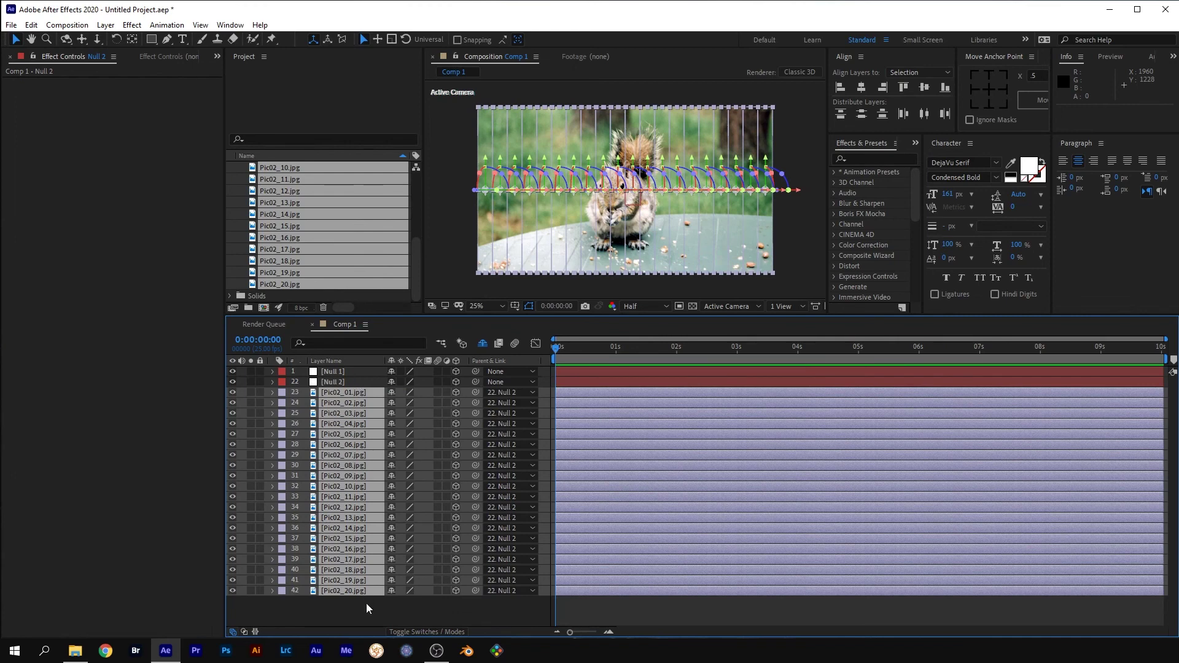
# Step: Set Y Rotation to -60° on every Pic02 layer and collapse their properties
pyautogui.press('r')
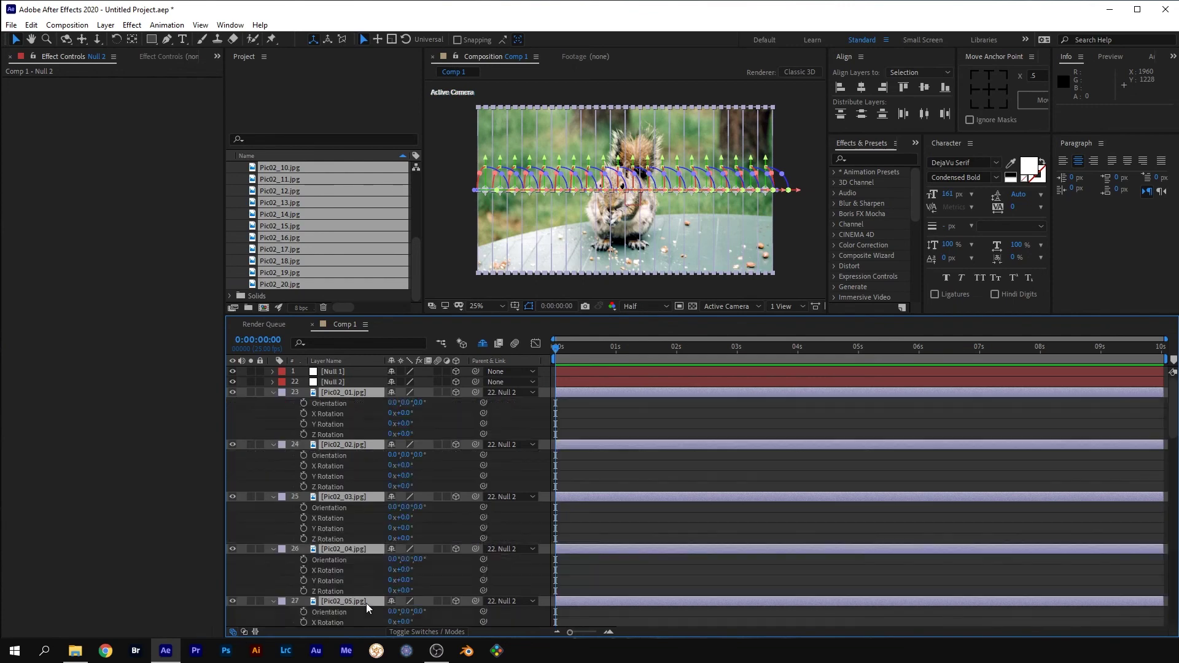
pyautogui.click(406, 424)
pyautogui.write('-60')
pyautogui.press('Return')
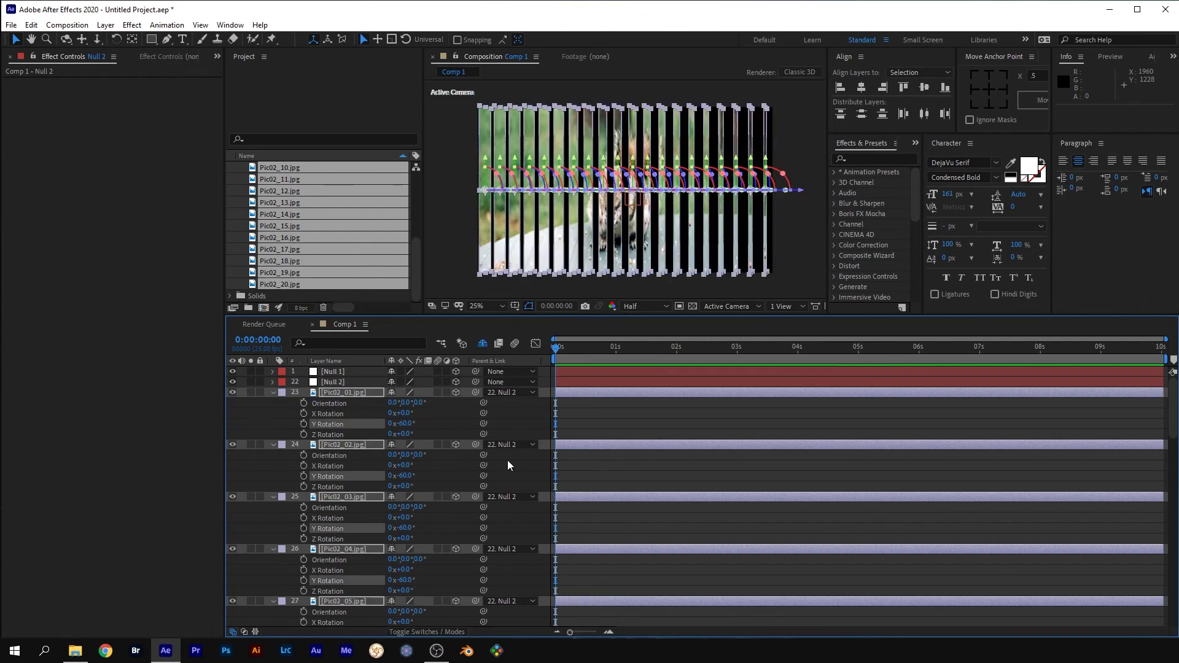
pyautogui.click(274, 392)
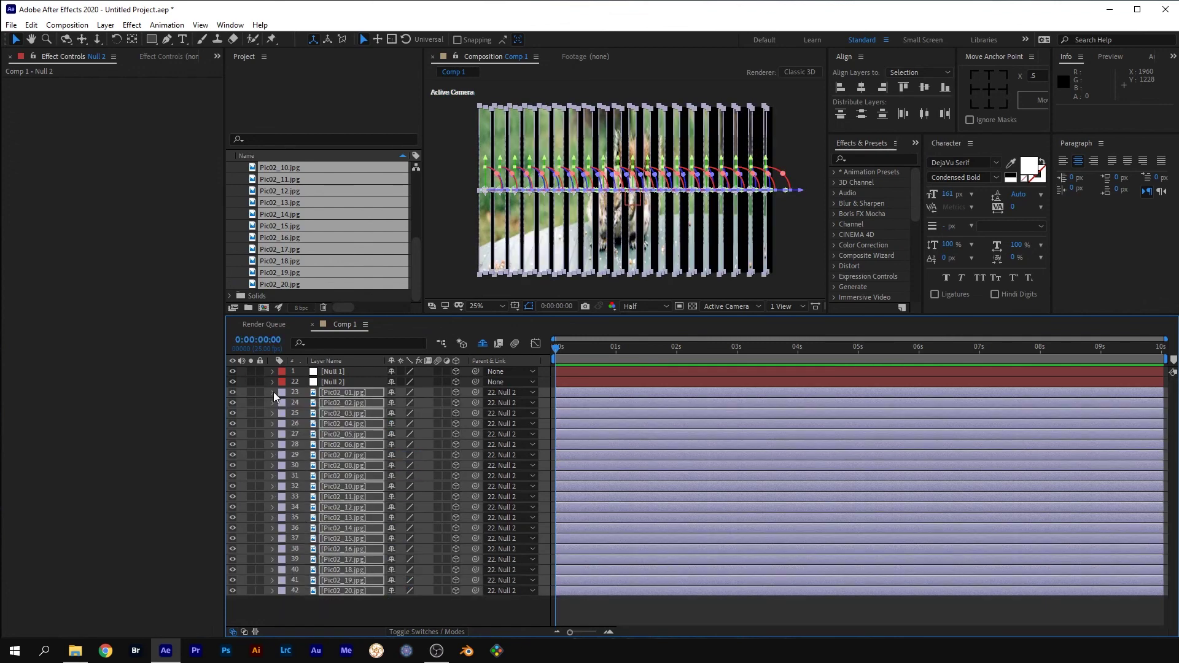
# Step: Hide the Pic02 layers, show the Pic01 strips again, and move Null 2 below Null 1
pyautogui.click(392, 394)
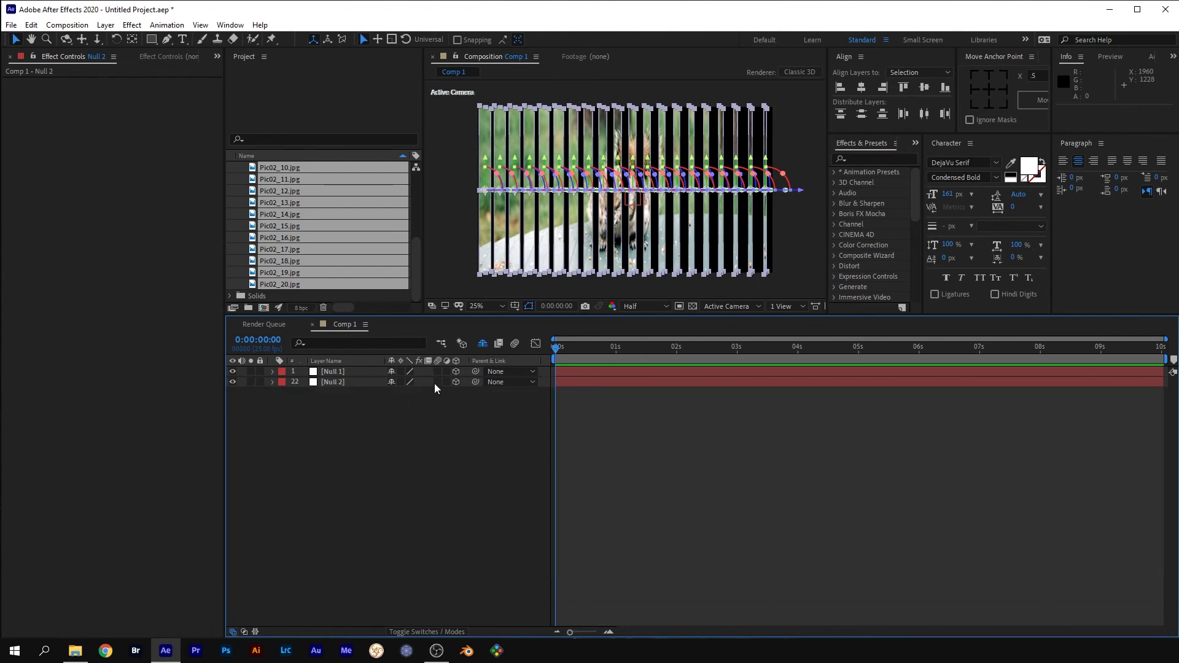
pyautogui.click(483, 343)
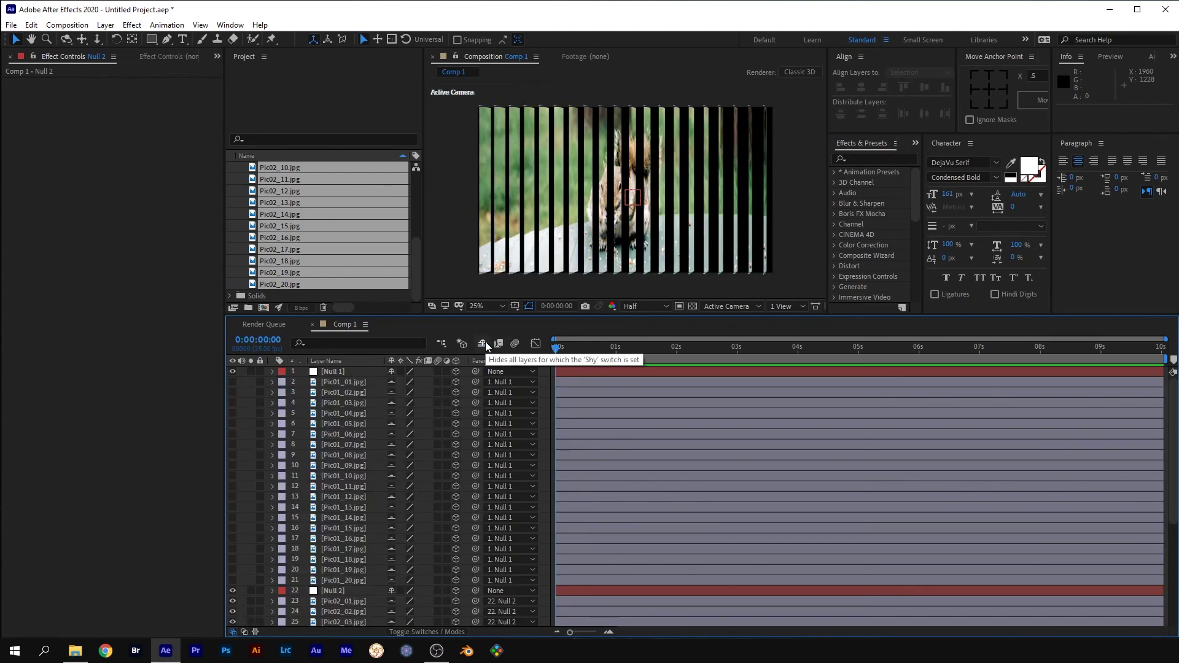
pyautogui.click(232, 382)
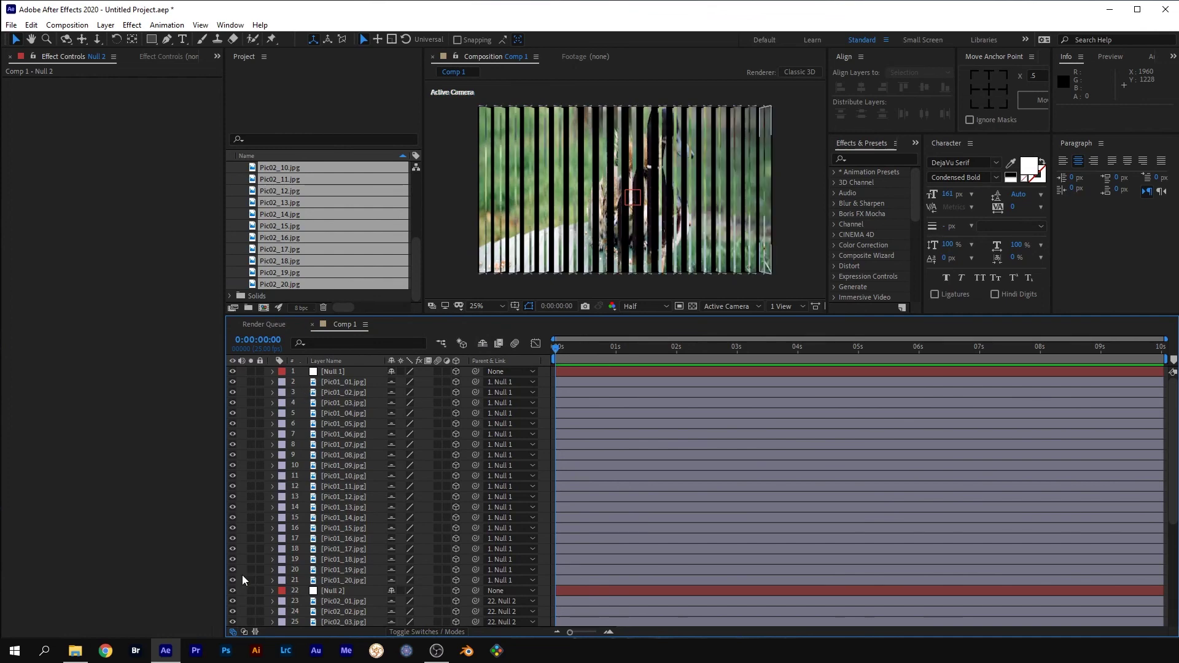
pyautogui.moveTo(337, 593); pyautogui.dragTo(353, 385)
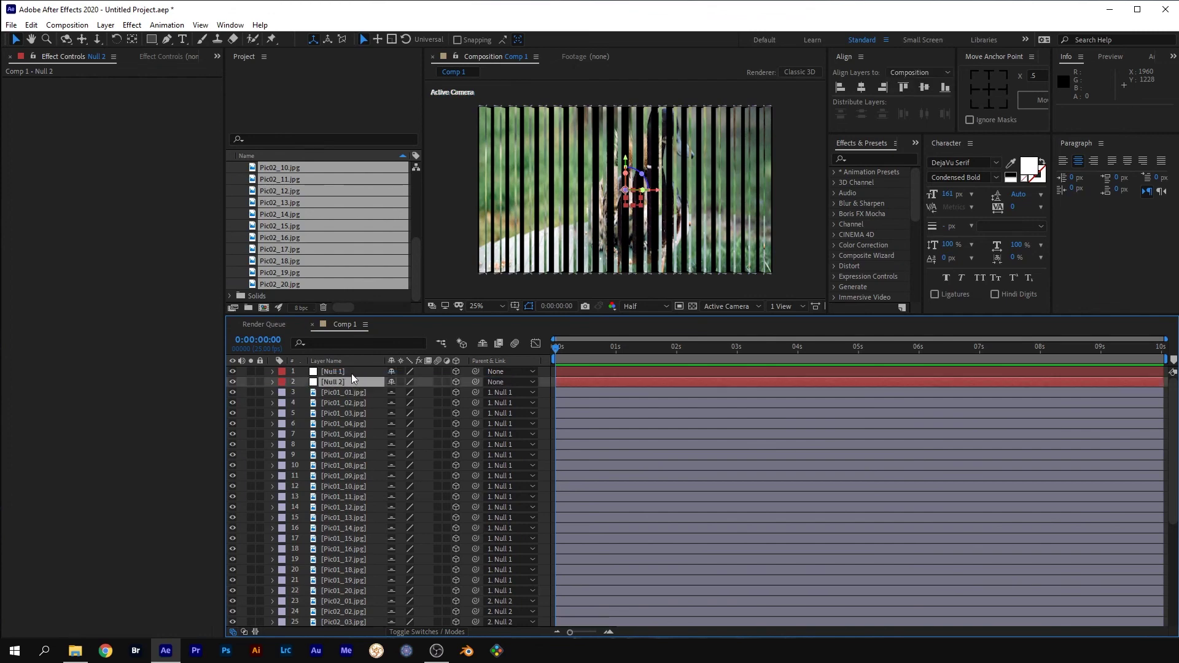
# Step: Rename Null 1 to Pic01Control and Null 2 to Pic02Control
pyautogui.click(350, 371)
pyautogui.press('Return')
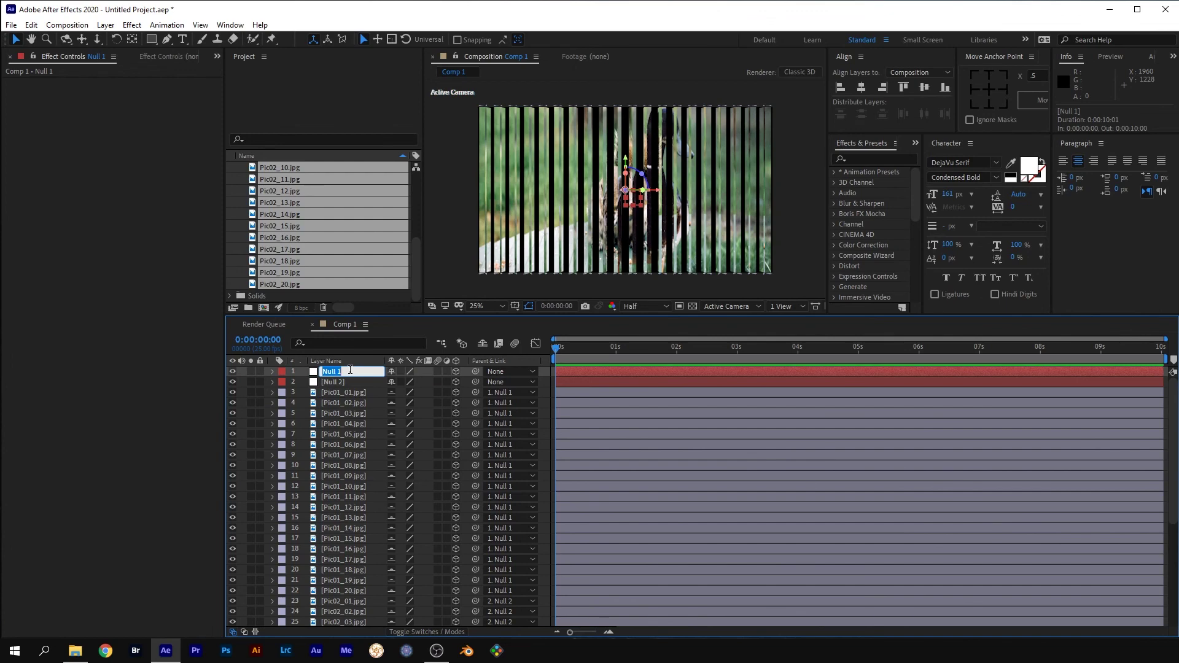
pyautogui.write('Pic01Control')
pyautogui.press('Return')
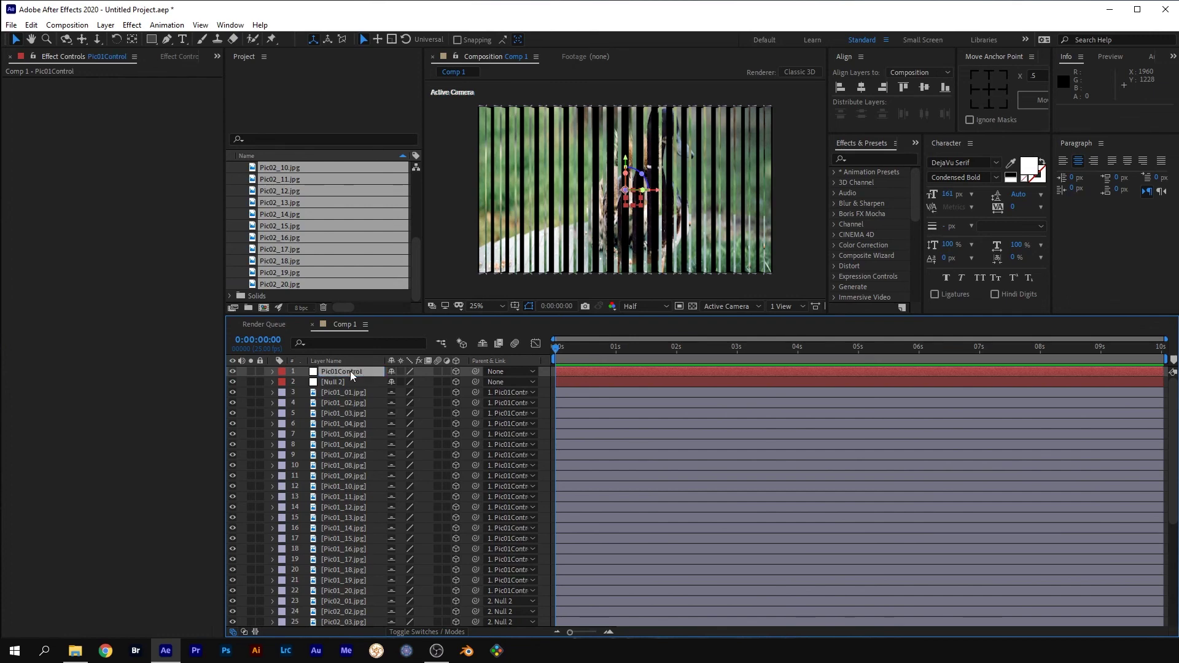
pyautogui.click(349, 382)
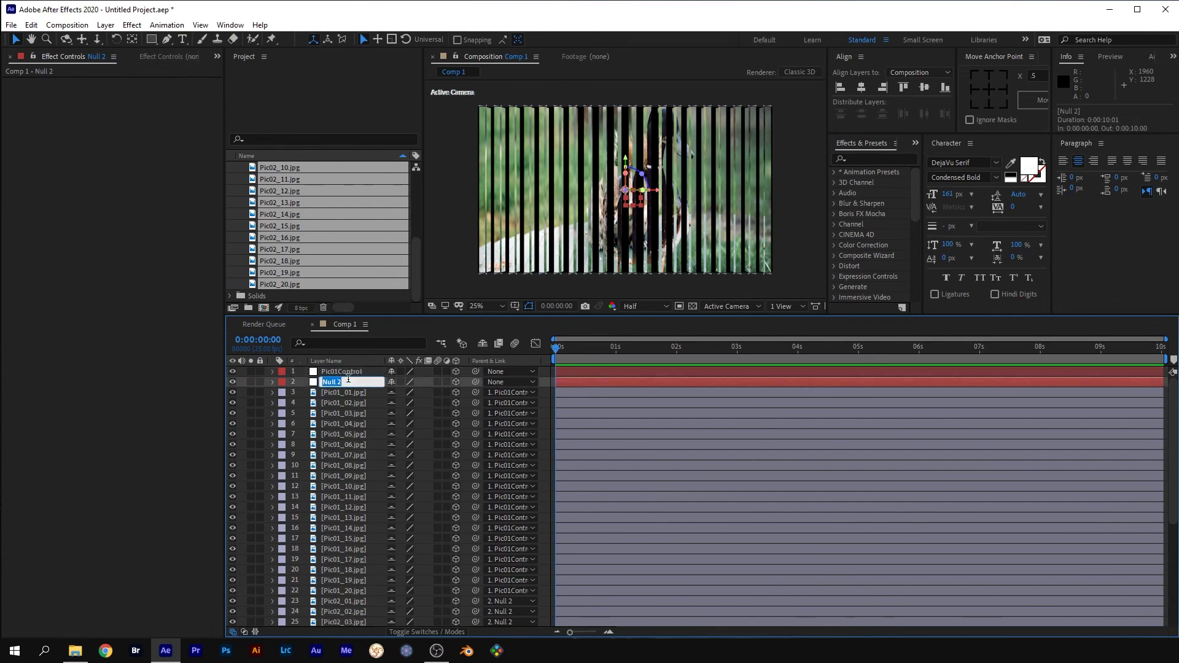
pyautogui.write('Pic02Control')
pyautogui.press('Return')
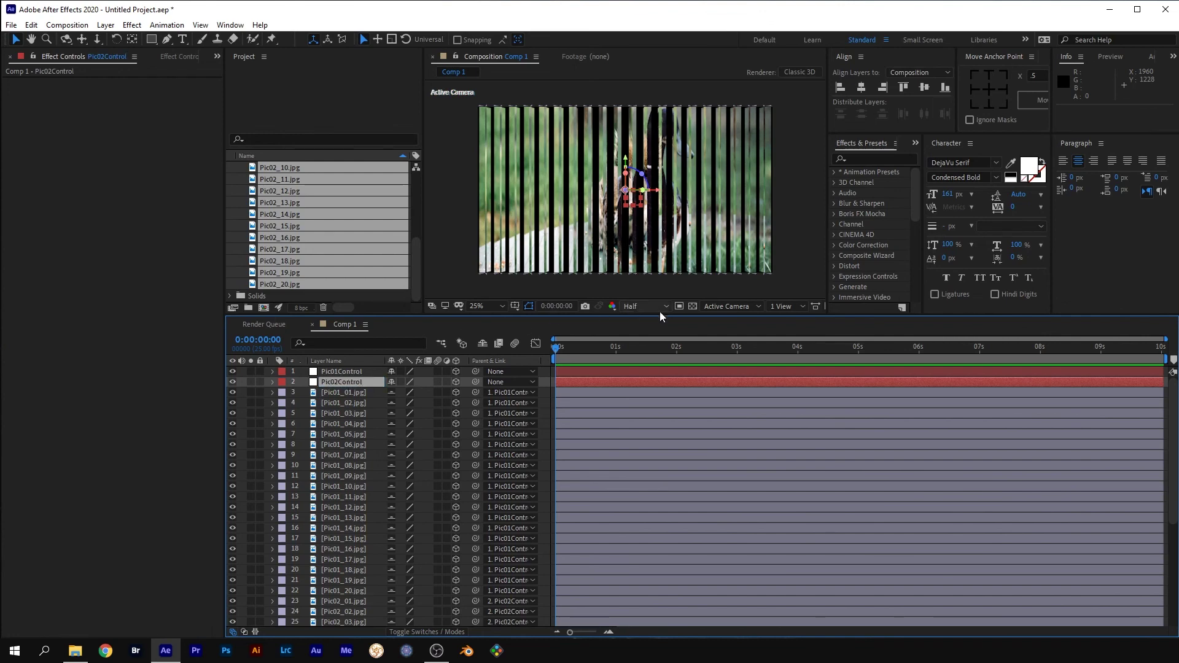
# Step: In Top view at 100%, shift Pic02Control left to Position 912.0, 540.0, 0.0
pyautogui.click(746, 306)
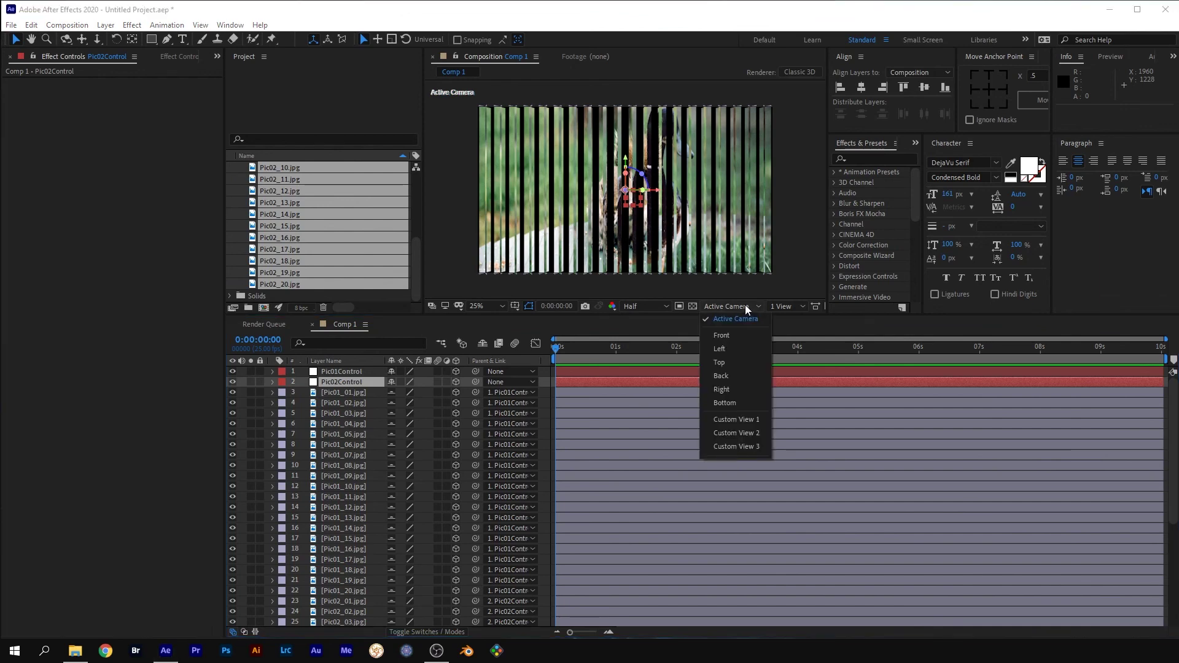
pyautogui.click(729, 363)
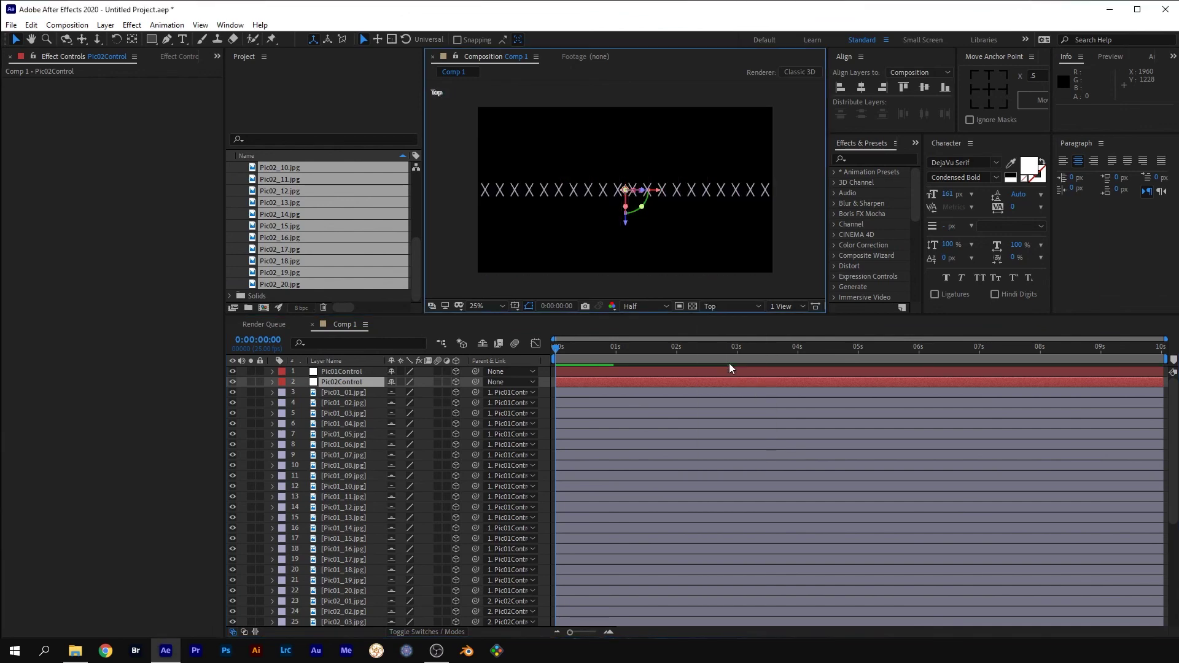
pyautogui.press('.')
pyautogui.press('.')
pyautogui.press('.')
pyautogui.press('.')
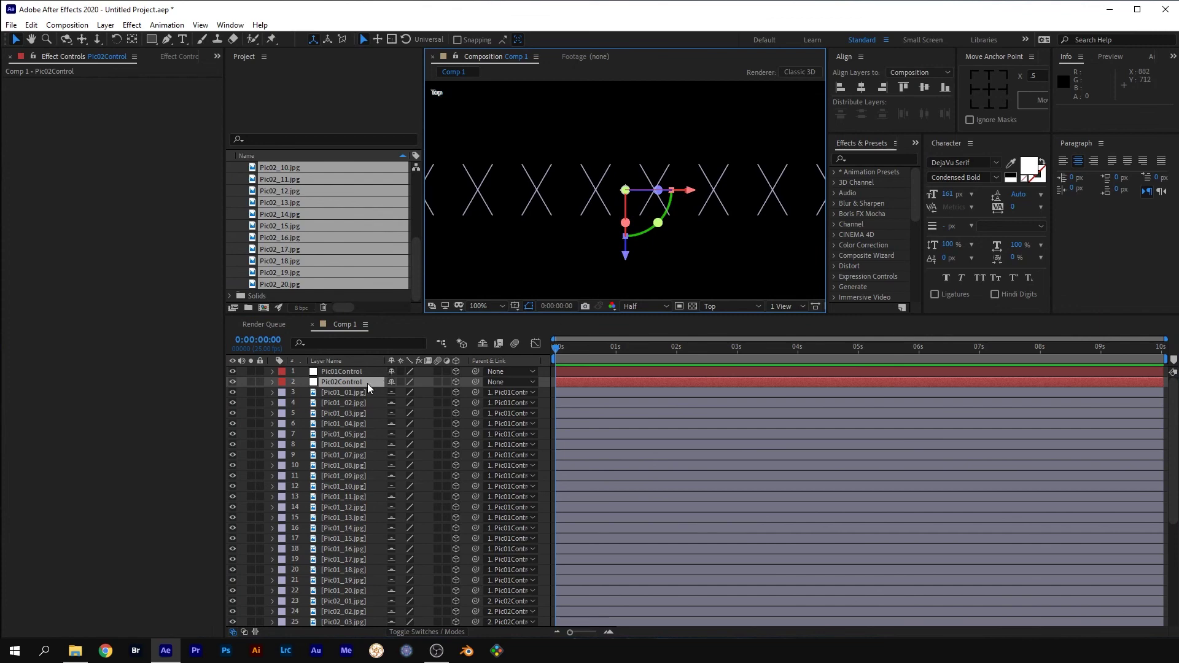
pyautogui.press('p')
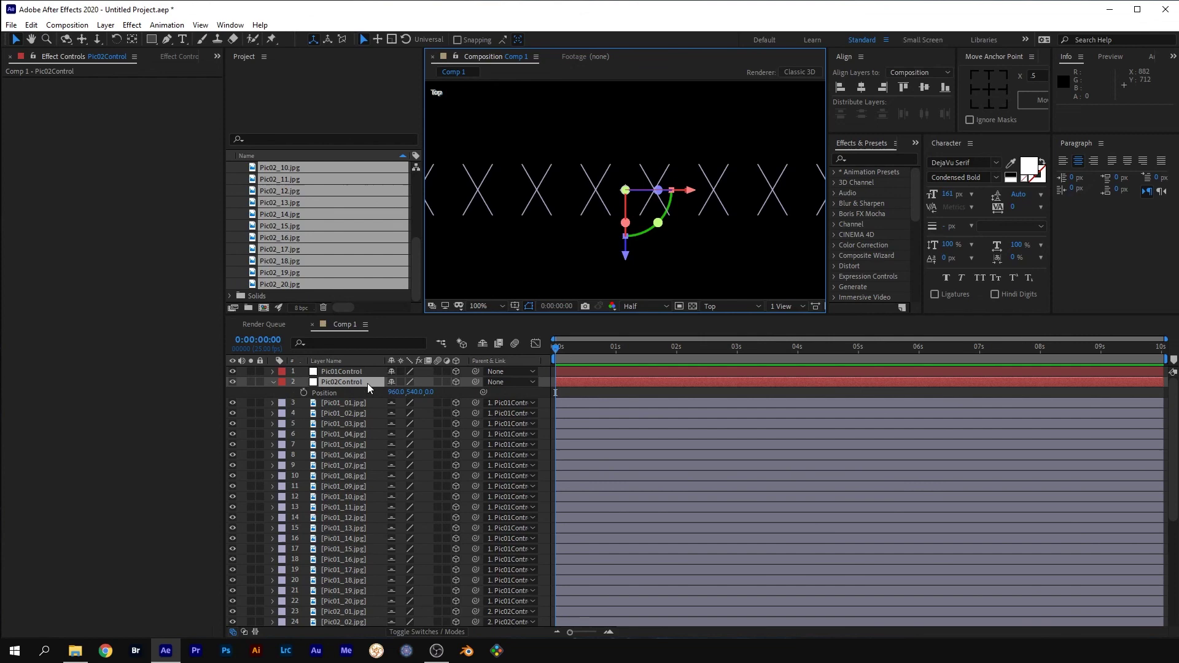
pyautogui.moveTo(393, 394); pyautogui.dragTo(368, 397)
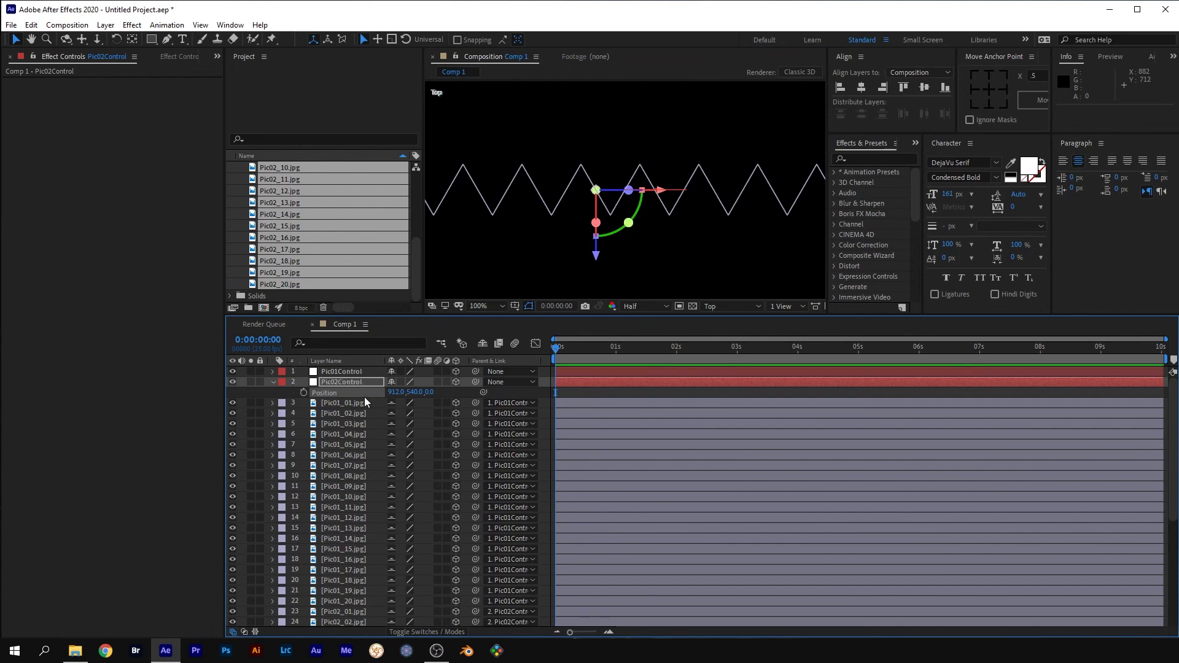
pyautogui.click(272, 382)
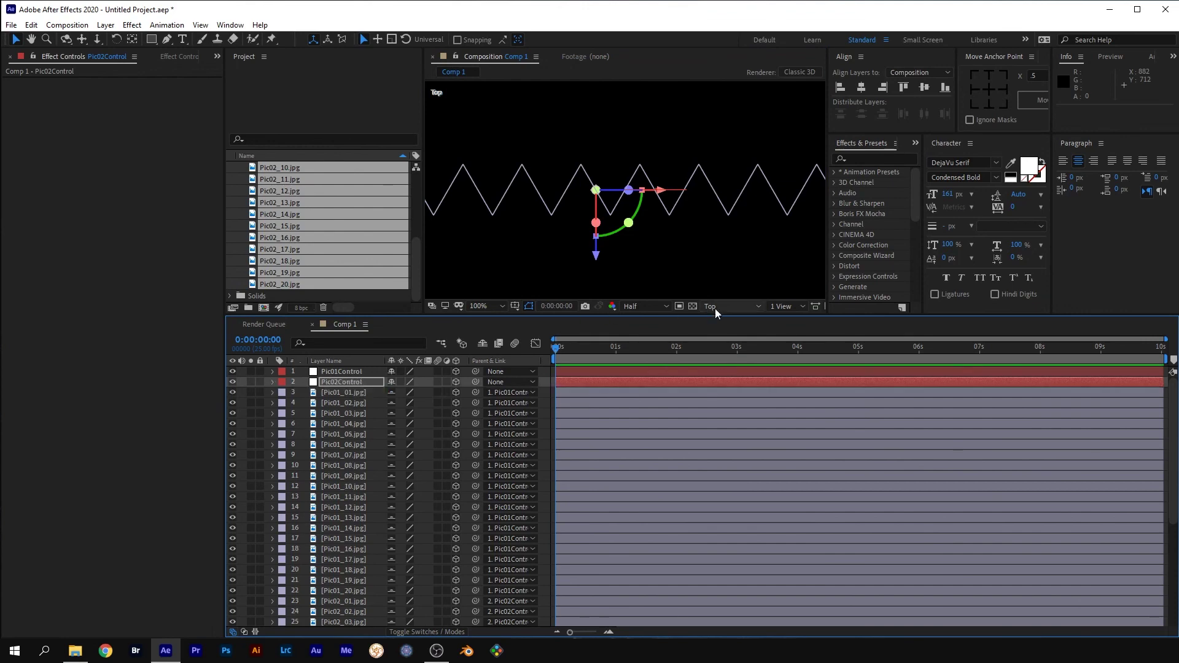
# Step: Zoom the viewer out to 25% and return to the Active Camera view
pyautogui.press(',')
pyautogui.press(',')
pyautogui.press(',')
pyautogui.press(',')
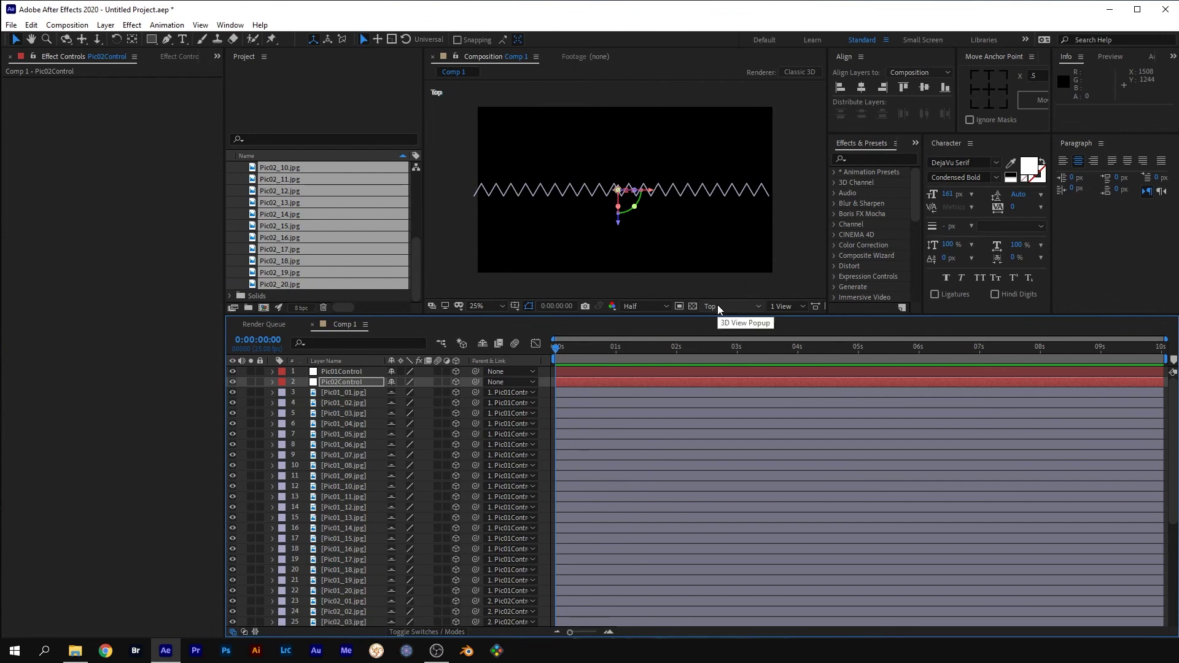
pyautogui.click(717, 304)
pyautogui.click(720, 319)
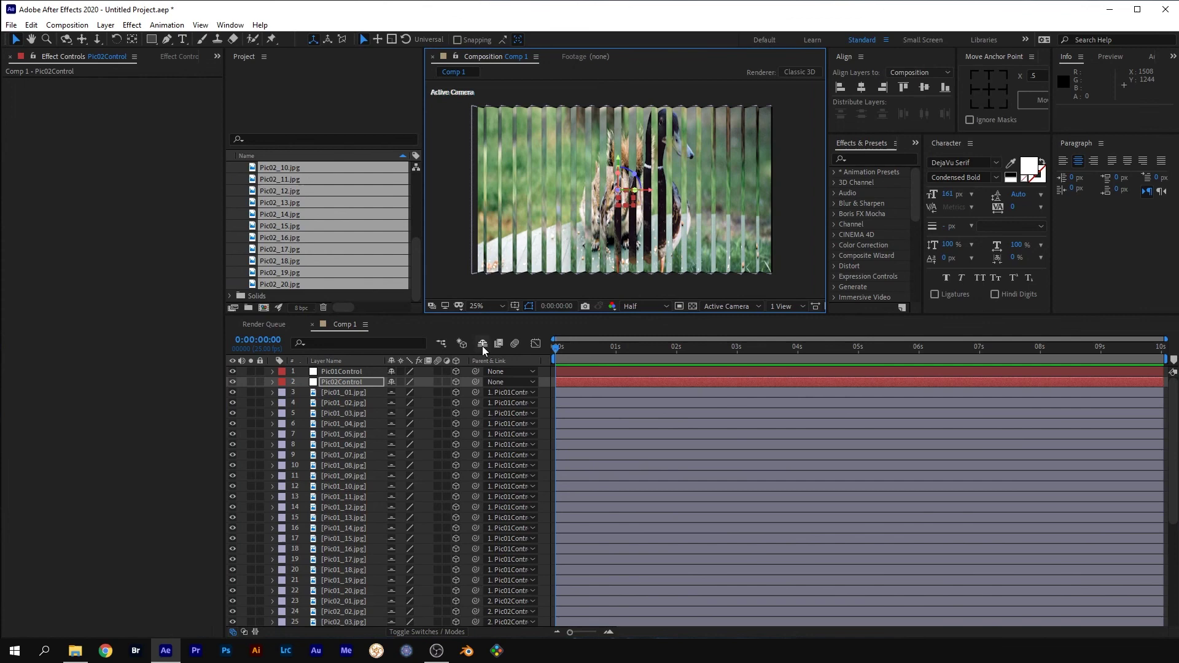
# Step: Add a null object at the top of Comp 1 named LenticularControl
pyautogui.click(330, 324)
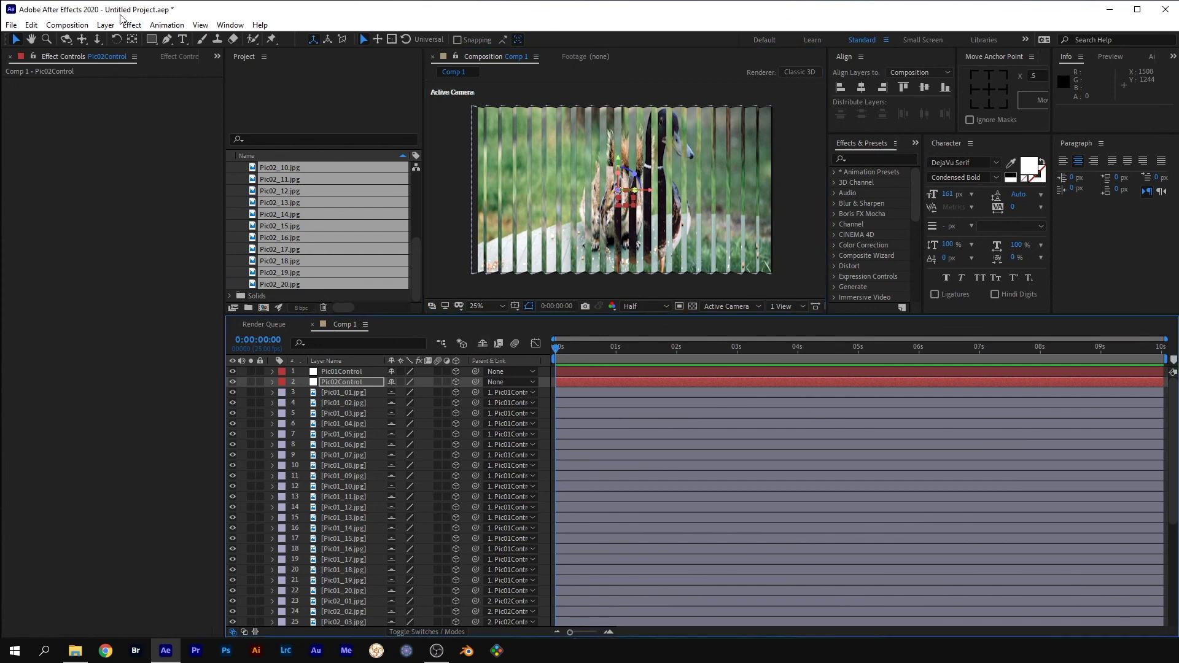
pyautogui.click(106, 24)
pyautogui.moveTo(233, 43)
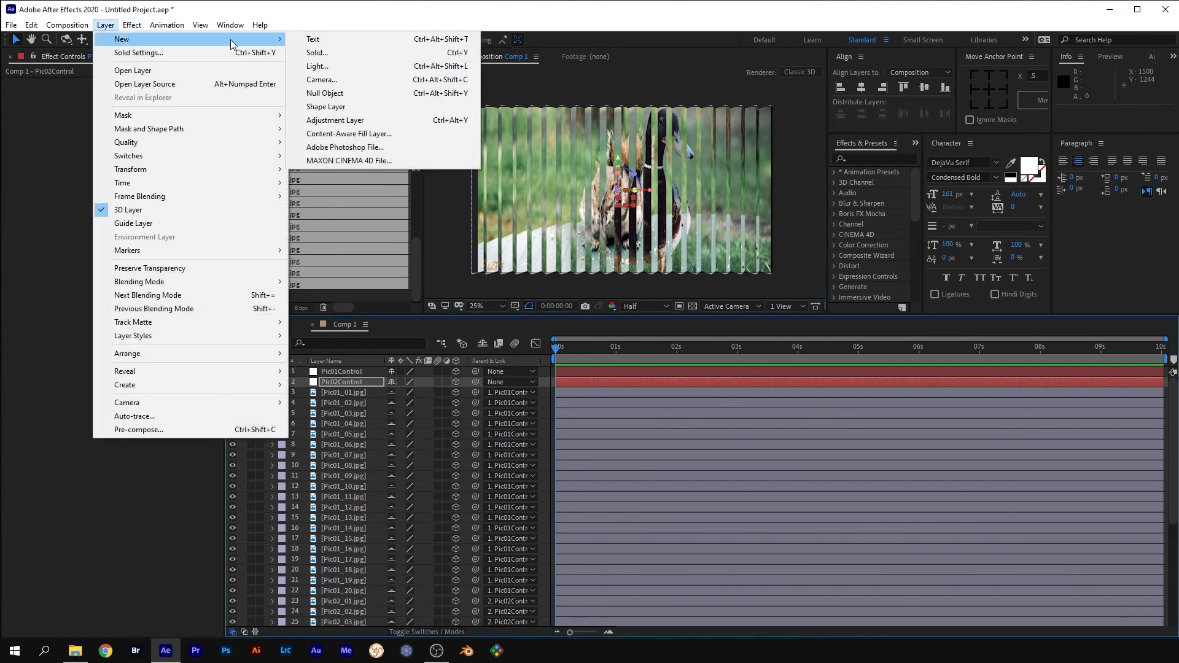
pyautogui.click(323, 93)
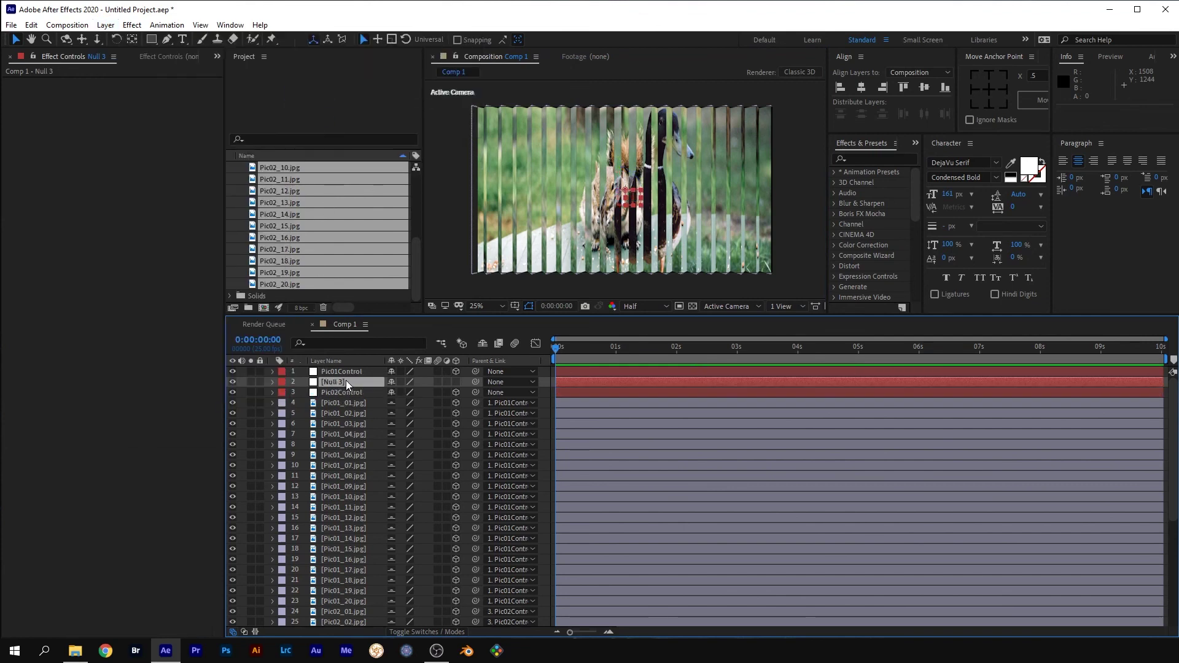
pyautogui.moveTo(345, 381); pyautogui.dragTo(348, 369)
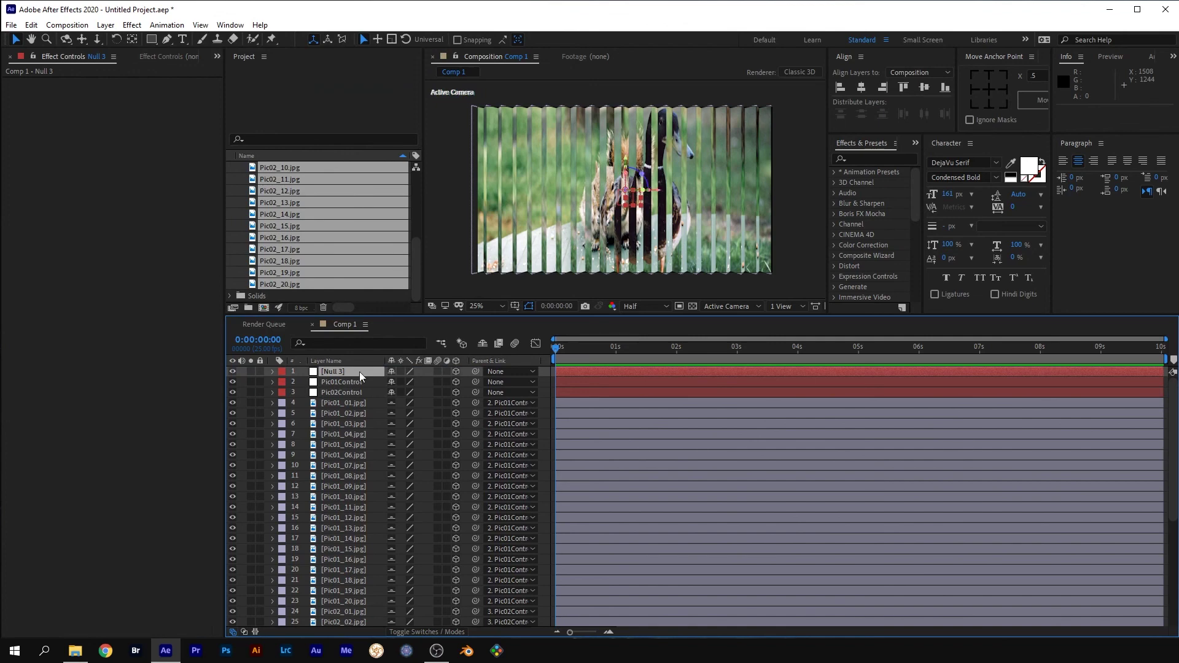
pyautogui.press('Return')
pyautogui.write('LenticularControl')
pyautogui.press('Return')
# Step: Parent both Pic01Control and Pic02Control to LenticularControl
pyautogui.click(355, 385)
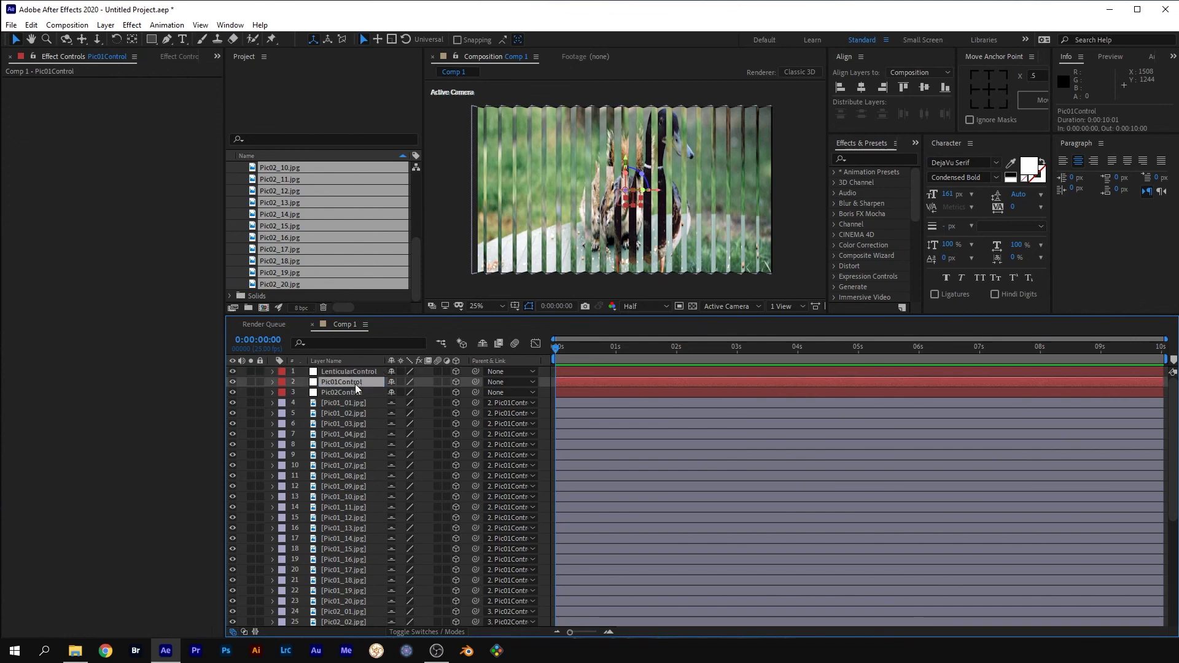
pyautogui.keyDown('shift'); pyautogui.click(355, 391); pyautogui.keyUp('shift')
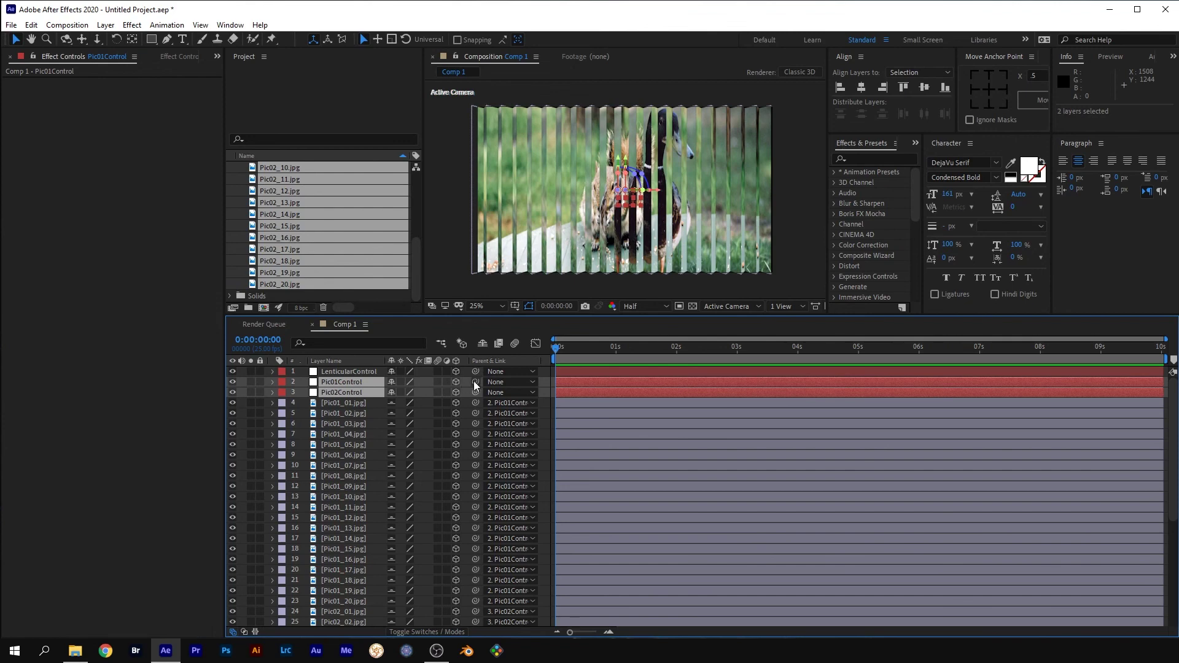
pyautogui.moveTo(473, 381); pyautogui.dragTo(365, 373)
# Step: Test-spin LenticularControl's Y Rotation to preview the strips turning
pyautogui.click(365, 372)
pyautogui.press('r')
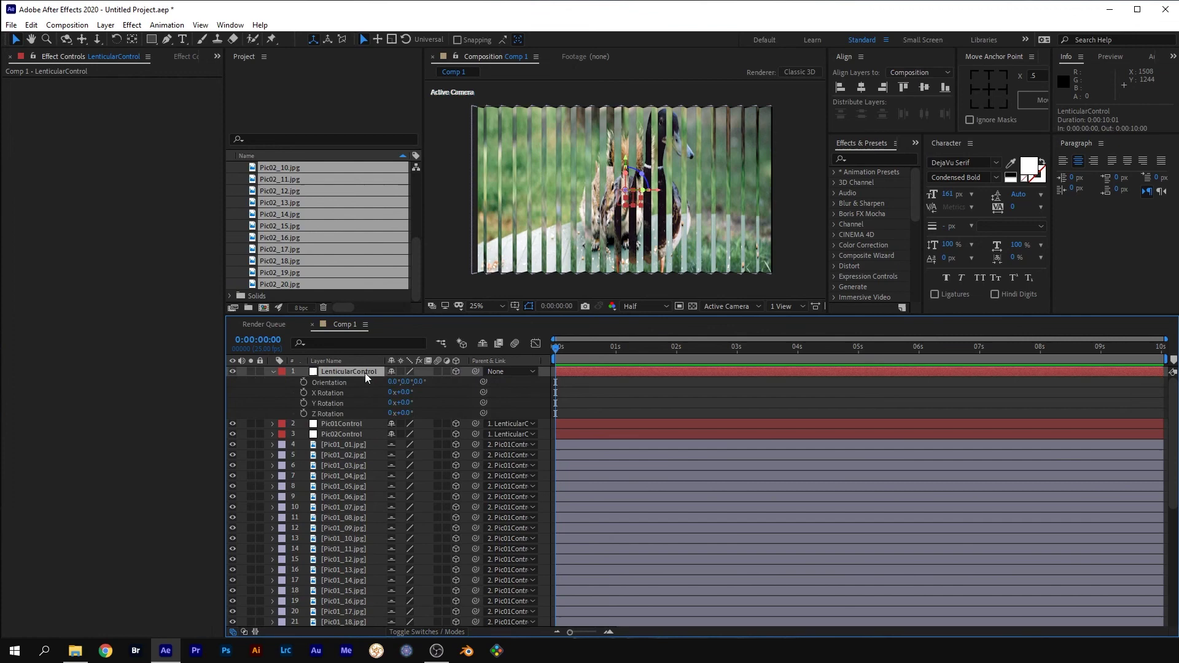
pyautogui.moveTo(404, 407)
pyautogui.mouseDown()
pyautogui.moveTo(426, 405)
pyautogui.moveTo(387, 406)
pyautogui.mouseUp()
# Step: Reset Y Rotation to 0° and shift LenticularControl right to Position 984.0, 540.0, 0.0
pyautogui.click(403, 403)
pyautogui.write('0')
pyautogui.press('Return')
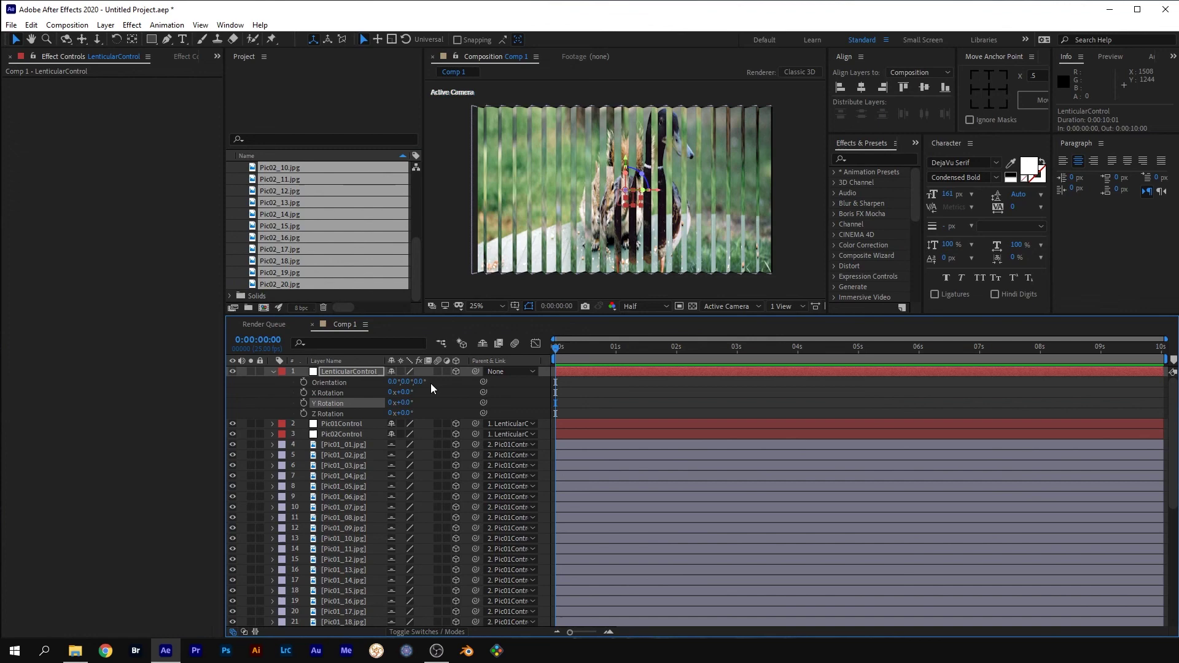
pyautogui.press('p')
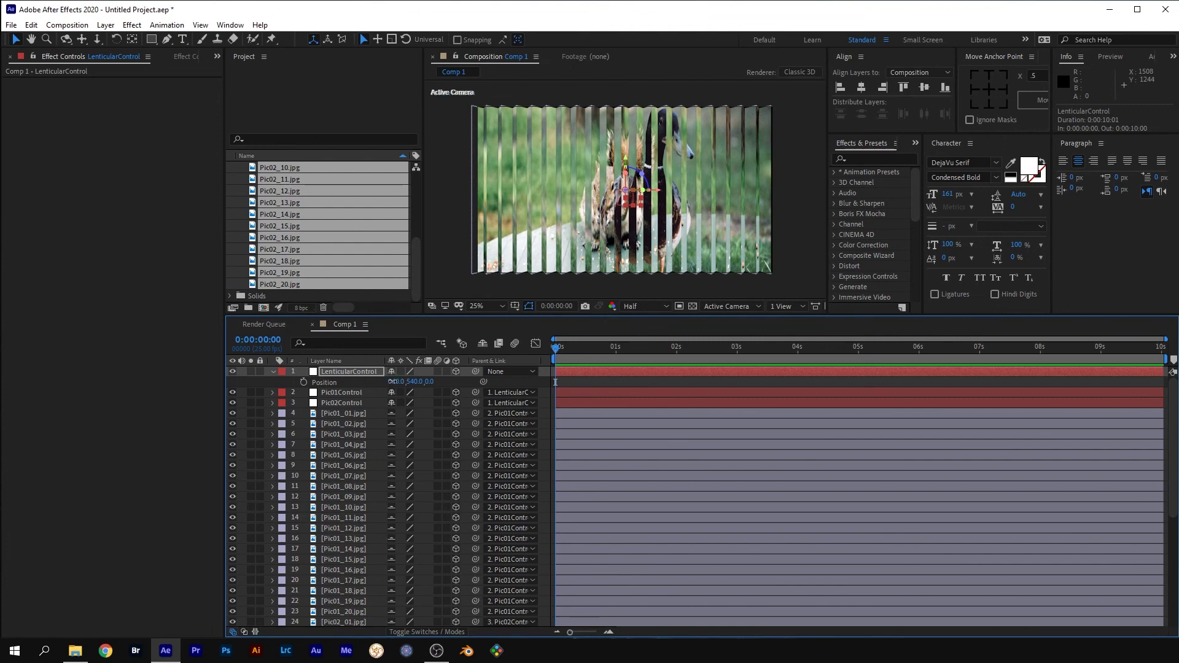
pyautogui.moveTo(391, 381); pyautogui.dragTo(406, 382)
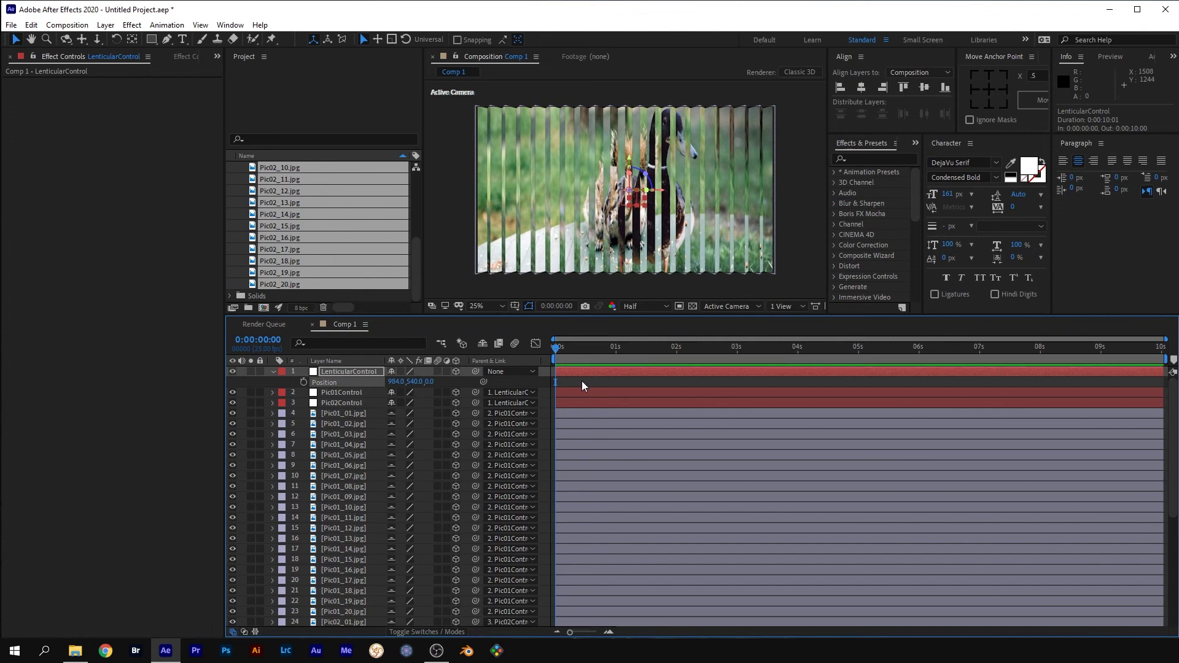
# Step: Add a new 28mm camera, Camera 1, with default settings
pyautogui.click(105, 24)
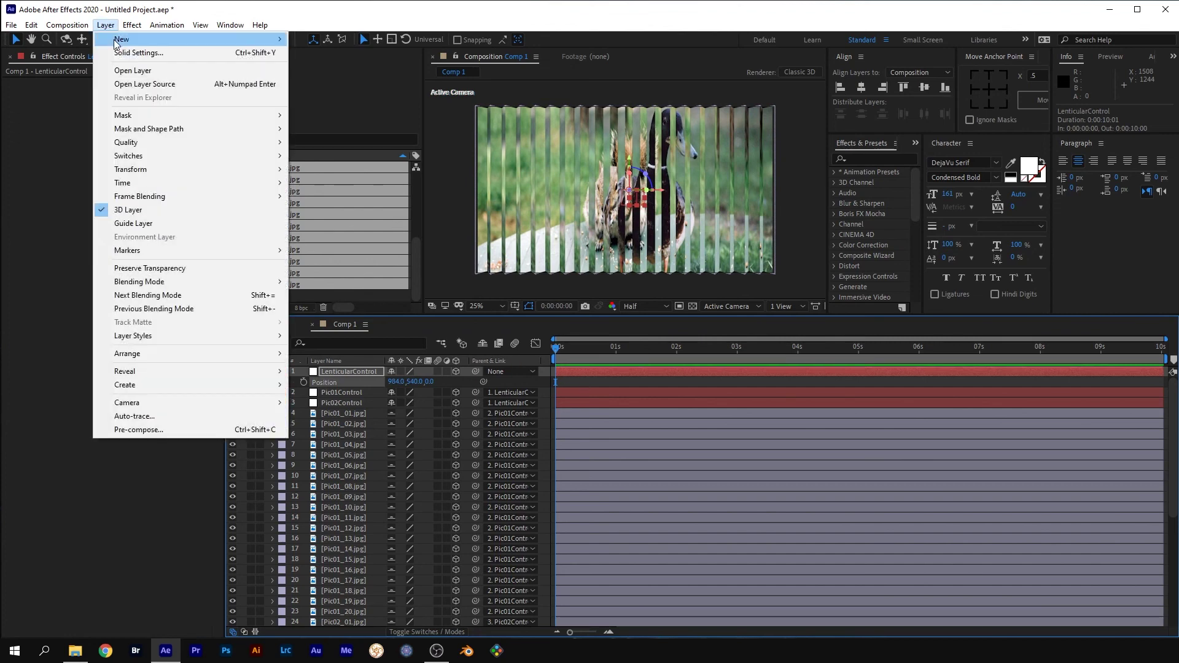
pyautogui.moveTo(120, 40)
pyautogui.click(314, 80)
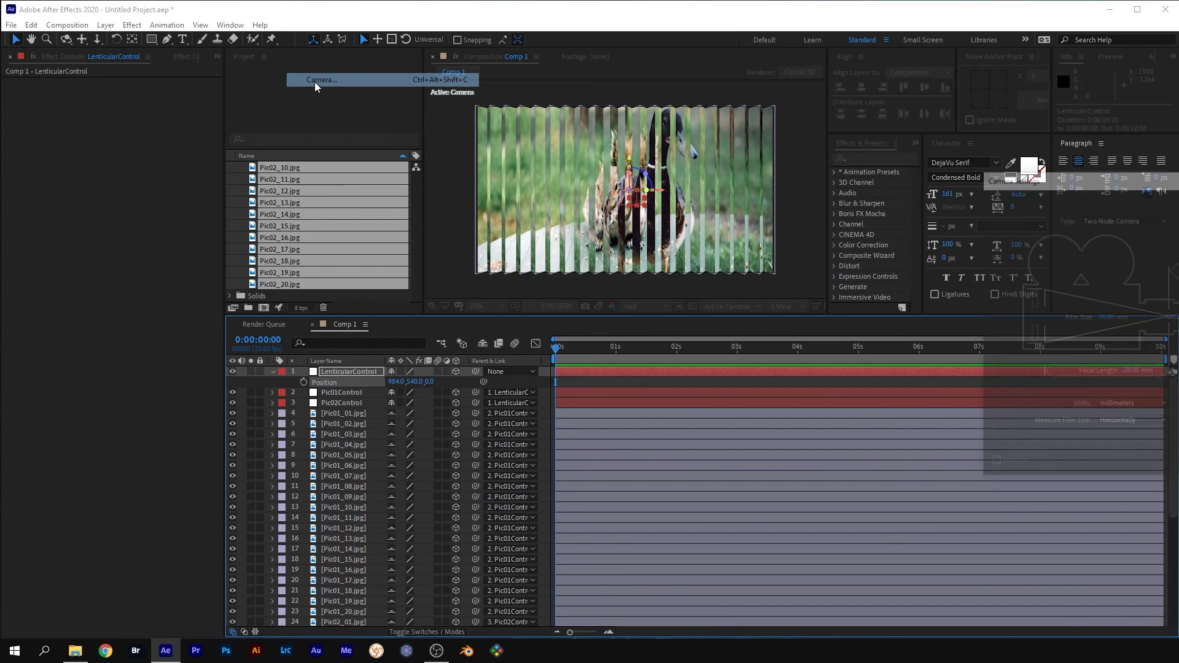
pyautogui.moveTo(1074, 180); pyautogui.dragTo(663, 187)
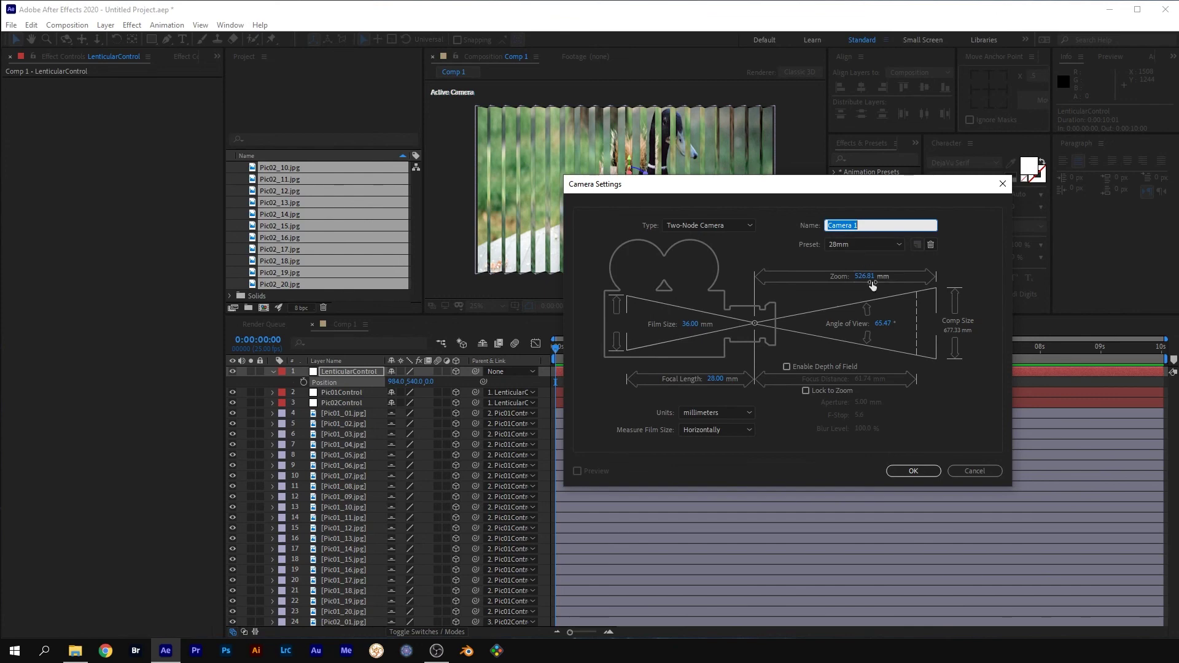
pyautogui.click(914, 471)
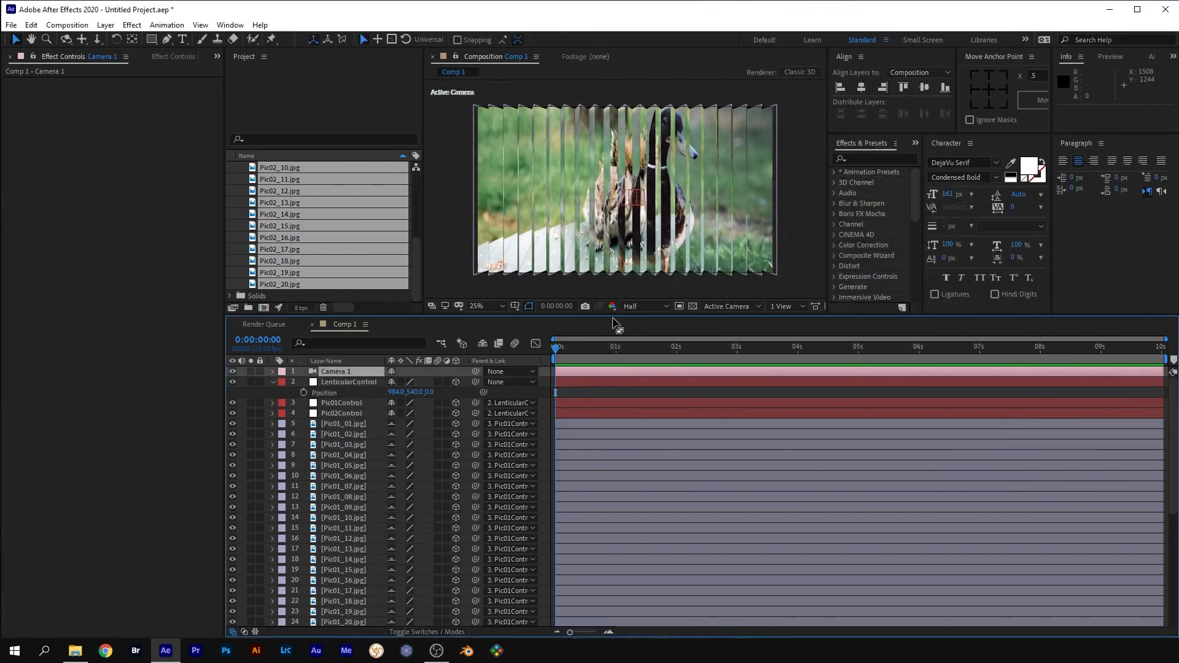
# Step: View through Camera 1 and pull it back to Position 960.0, 540.0, -1757.3
pyautogui.click(725, 308)
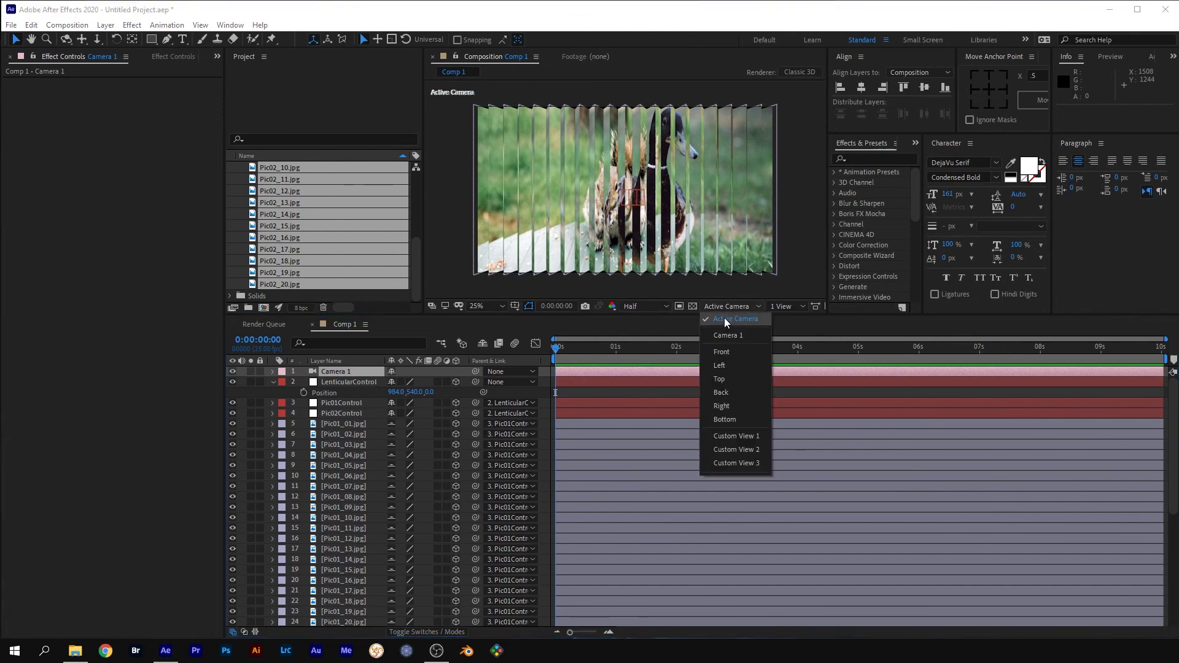
pyautogui.click(742, 335)
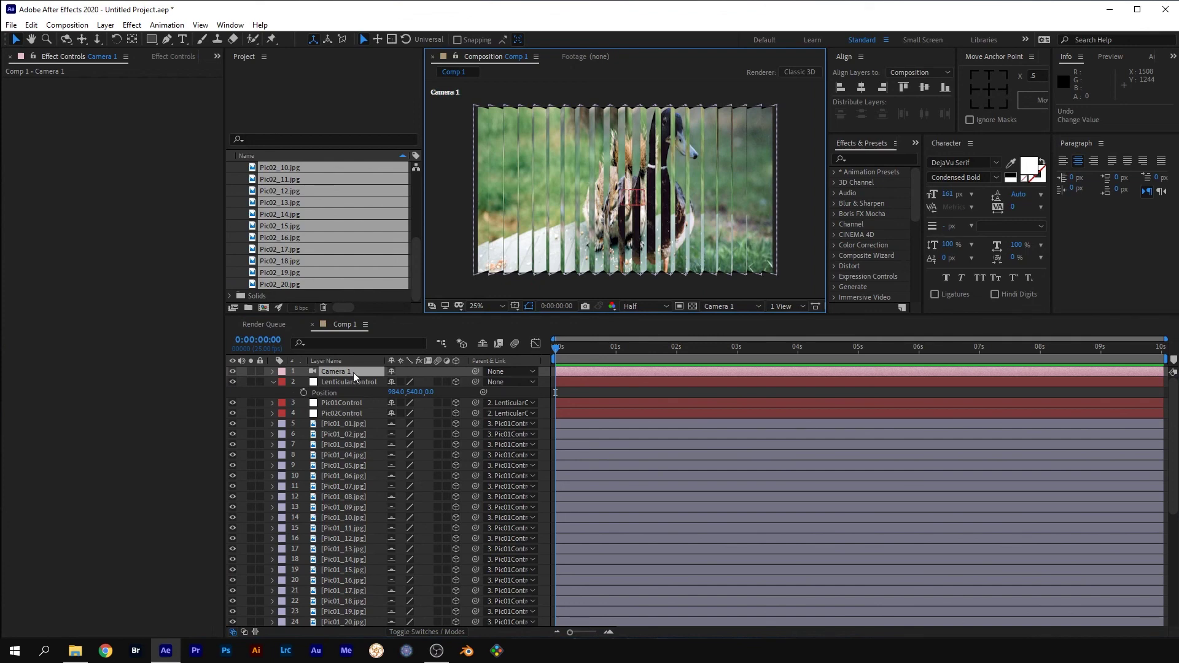
pyautogui.press('p')
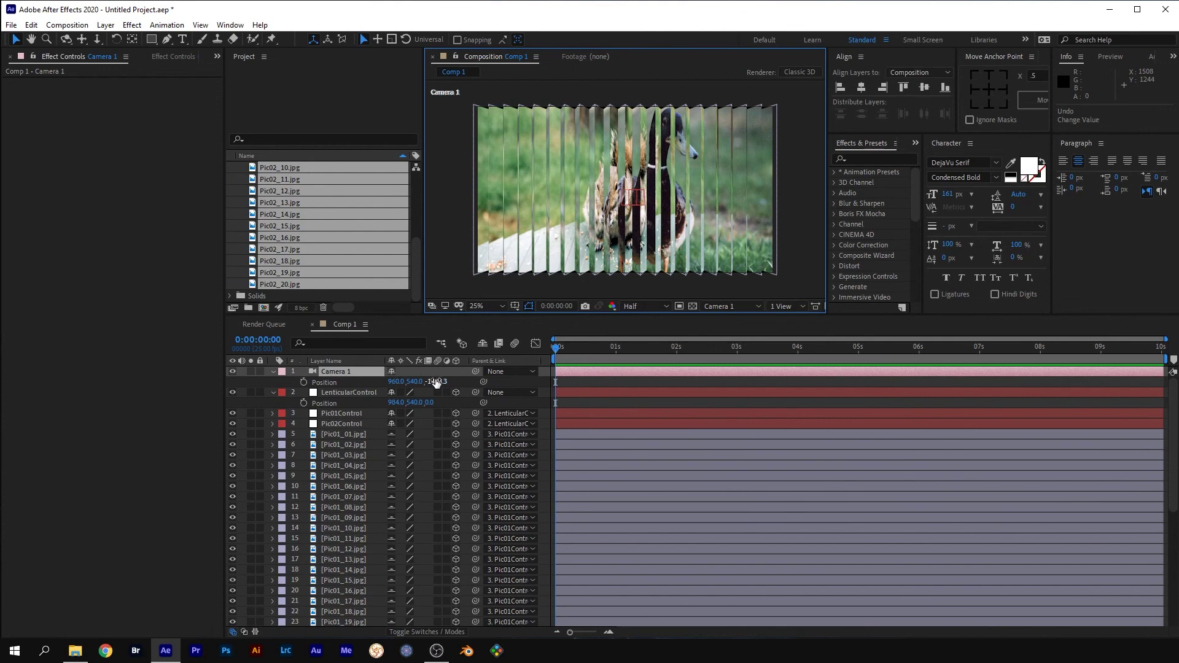
pyautogui.moveTo(436, 382); pyautogui.dragTo(285, 394)
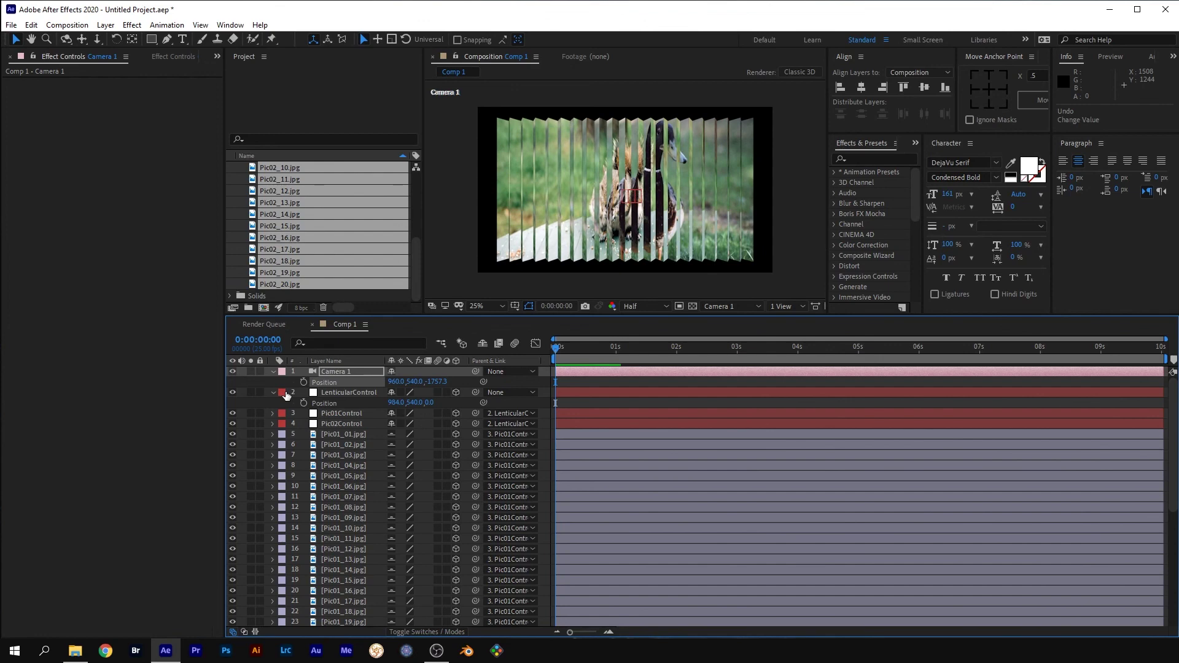
# Step: Keyframe LenticularControl's Y Rotation at 0s and rotate the strips about 40°
pyautogui.click(339, 394)
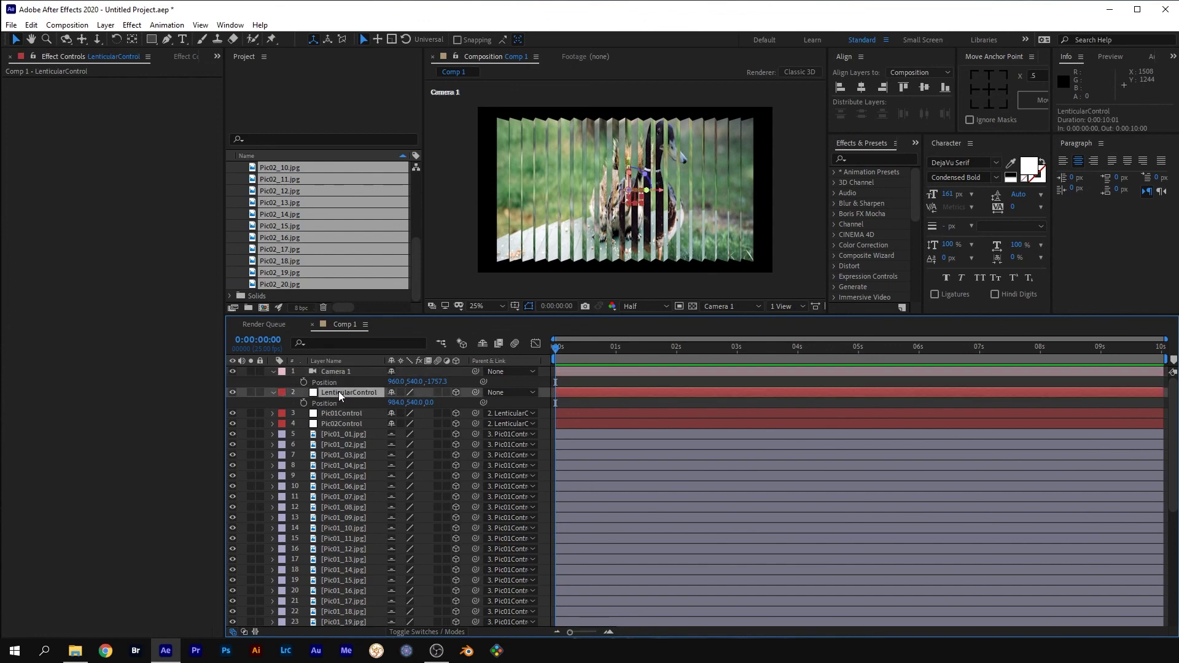
pyautogui.press('r')
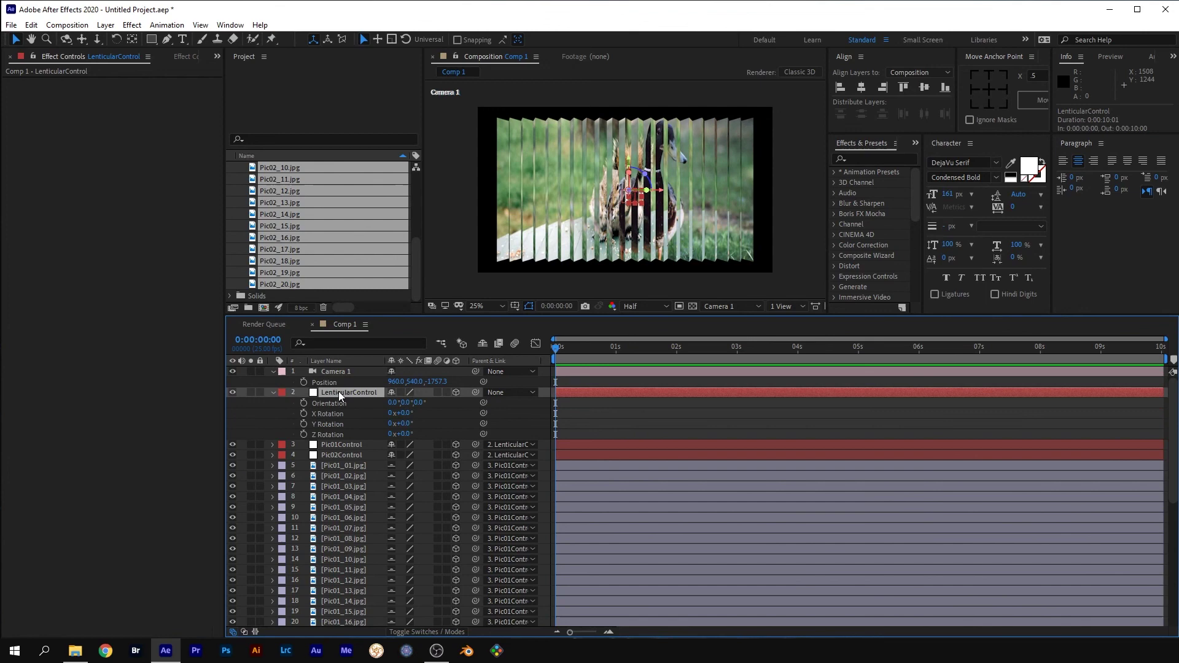
pyautogui.click(303, 424)
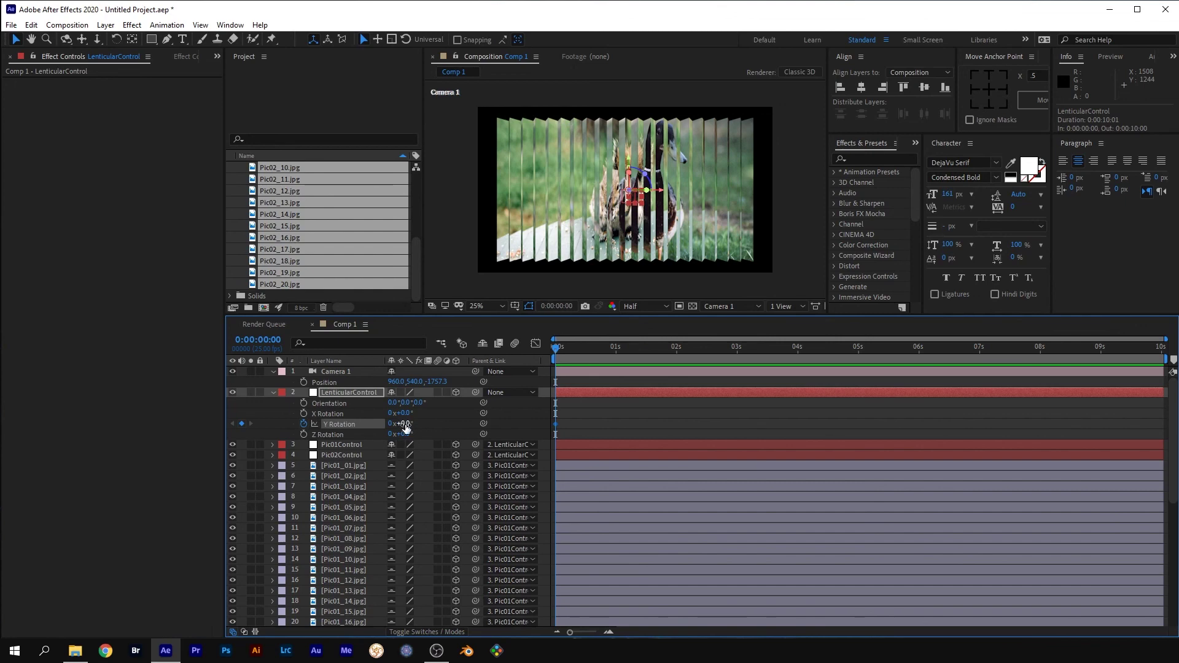
pyautogui.moveTo(405, 426); pyautogui.dragTo(371, 425)
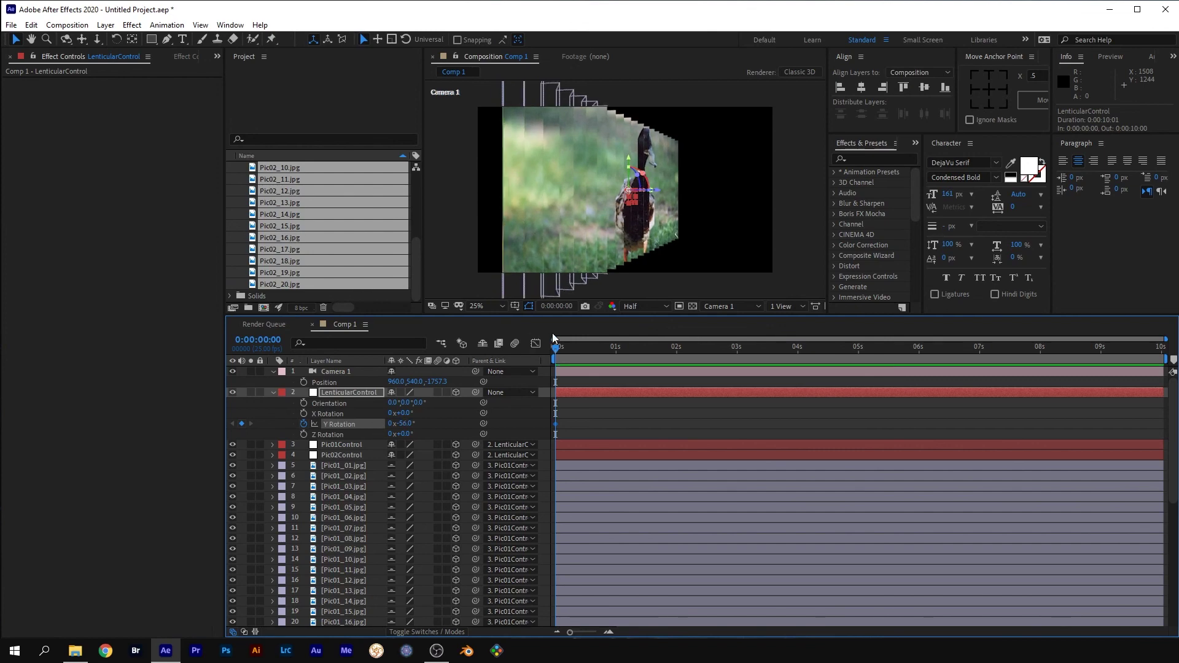
# Step: At 0:00:01:03, set Y Rotation to -91° then adjust it so the squirrel image fans out
pyautogui.moveTo(555, 347); pyautogui.dragTo(1177, 384)
pyautogui.click(406, 424)
pyautogui.write('-91')
pyautogui.press('Return')
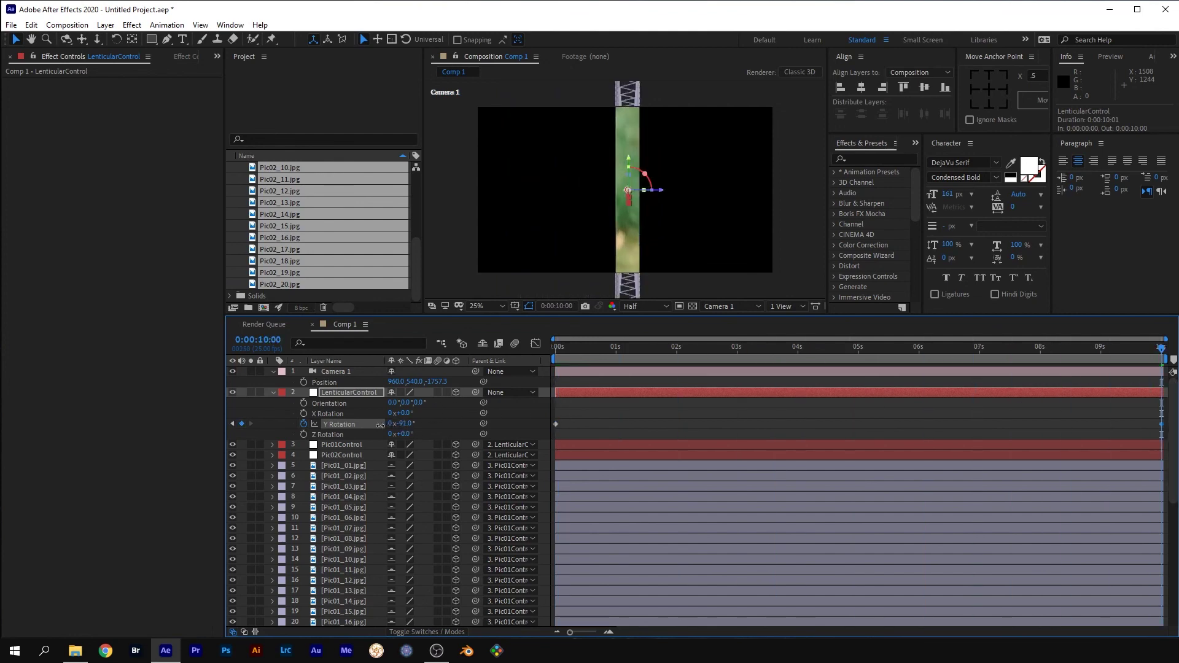
pyautogui.moveTo(380, 425); pyautogui.dragTo(458, 415)
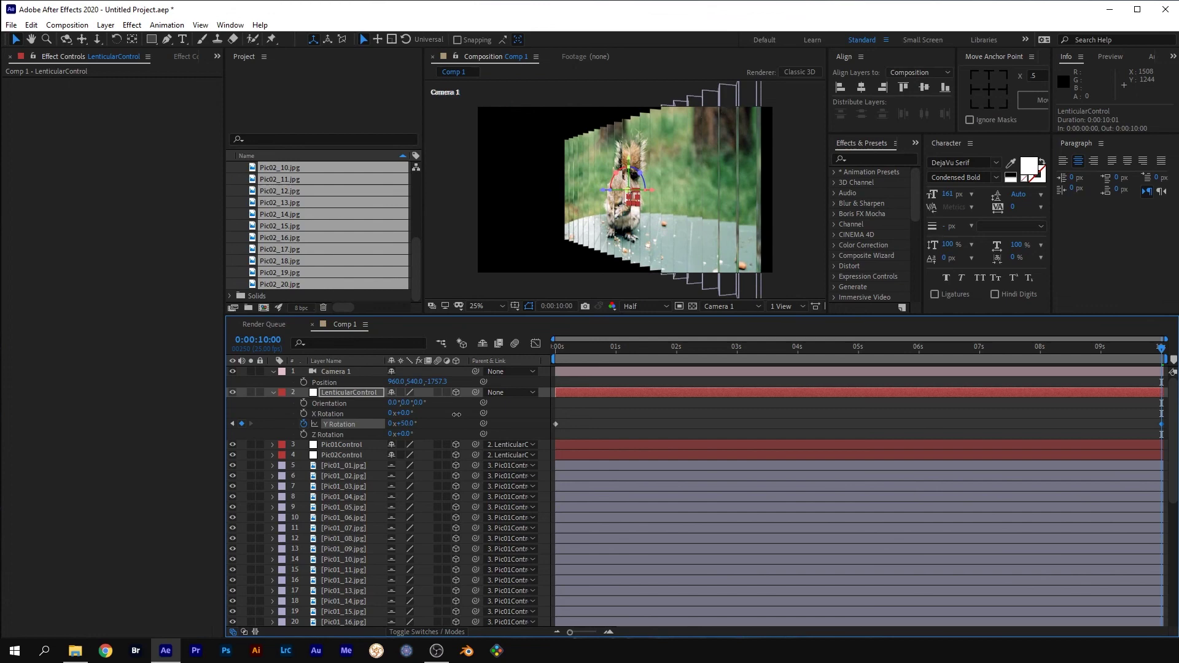
# Step: Move the end rotation keyframe to 5 seconds and add a -53° keyframe at 10 seconds
pyautogui.moveTo(1161, 352); pyautogui.dragTo(859, 376)
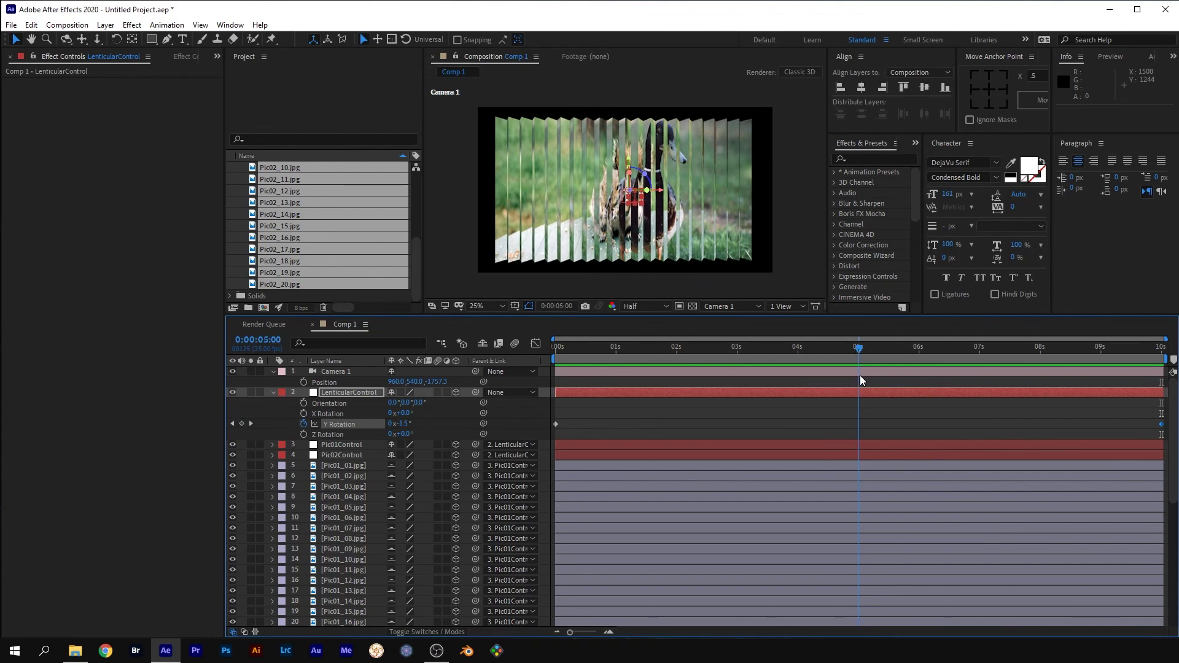
pyautogui.moveTo(1165, 430); pyautogui.dragTo(868, 447)
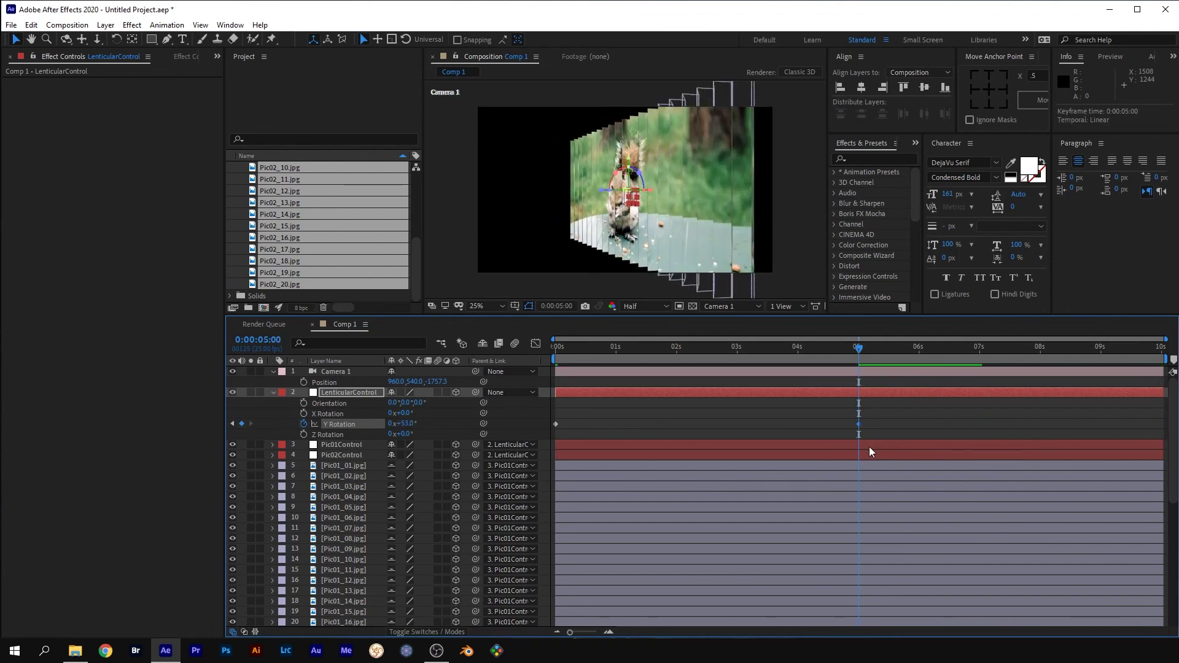
pyautogui.moveTo(859, 349); pyautogui.dragTo(1163, 350)
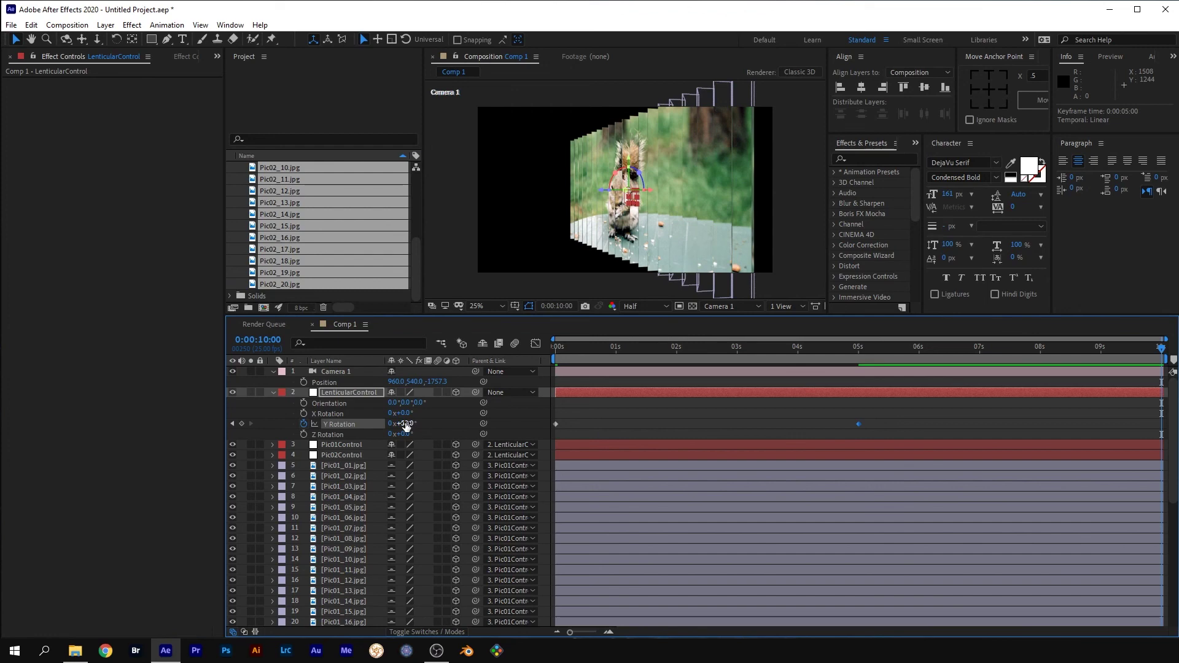
pyautogui.moveTo(405, 425); pyautogui.dragTo(354, 436)
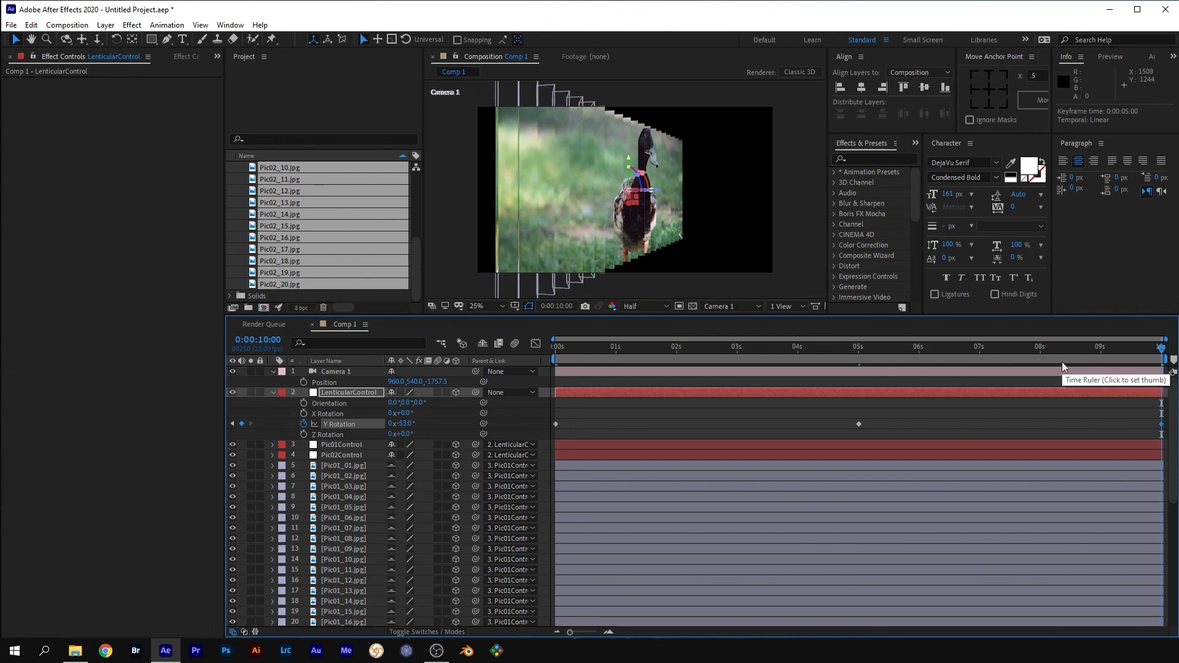
# Step: Preview the rotation, then switch on motion blur for all the picture layers
pyautogui.press('space')
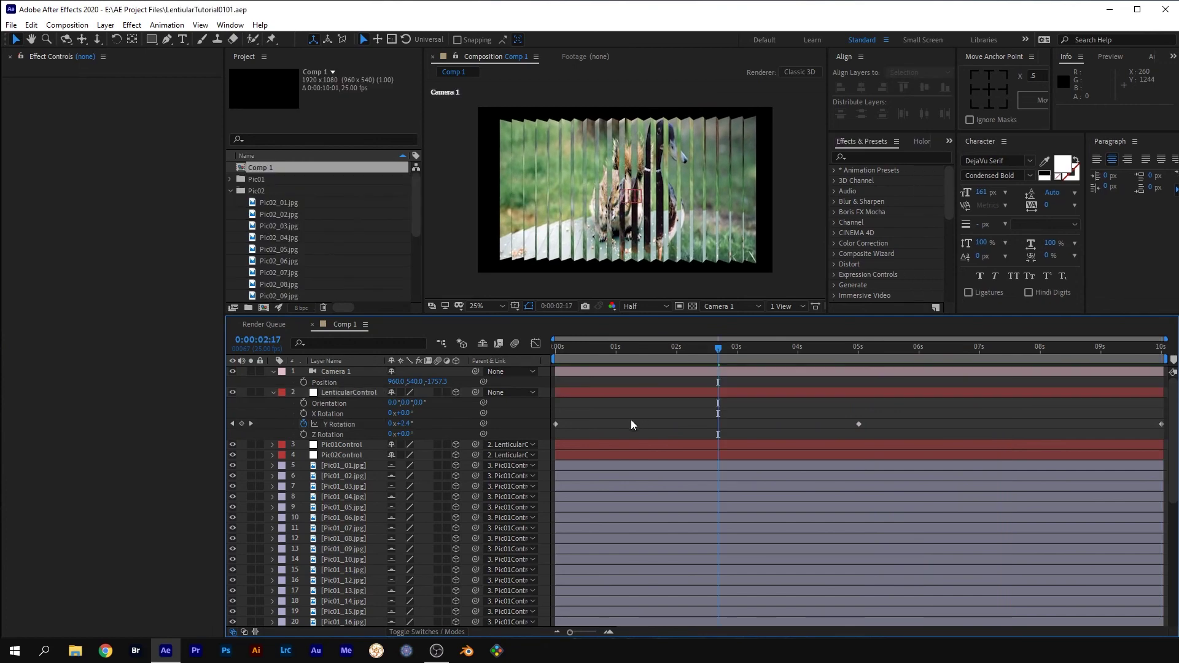
pyautogui.click(438, 465)
pyautogui.moveTo(438, 621); pyautogui.dragTo(440, 621)
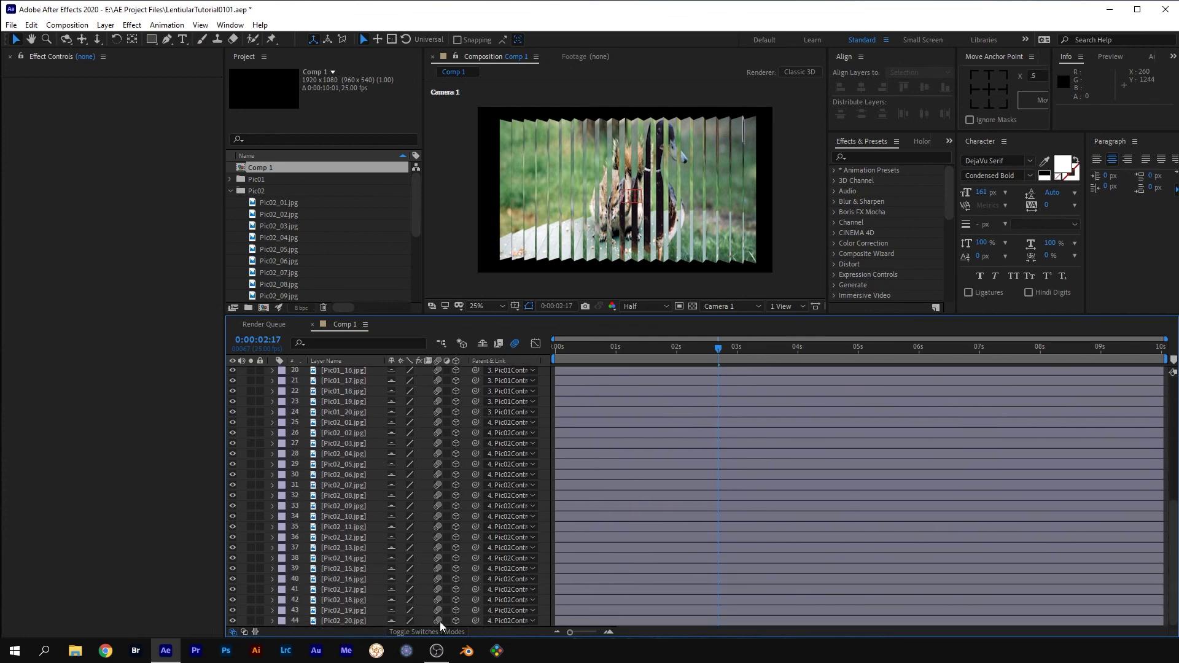
# Step: Remove LenticularControl's Y Rotation keyframes and set Y Rotation to 0°
pyautogui.scroll(8, 559, 507)
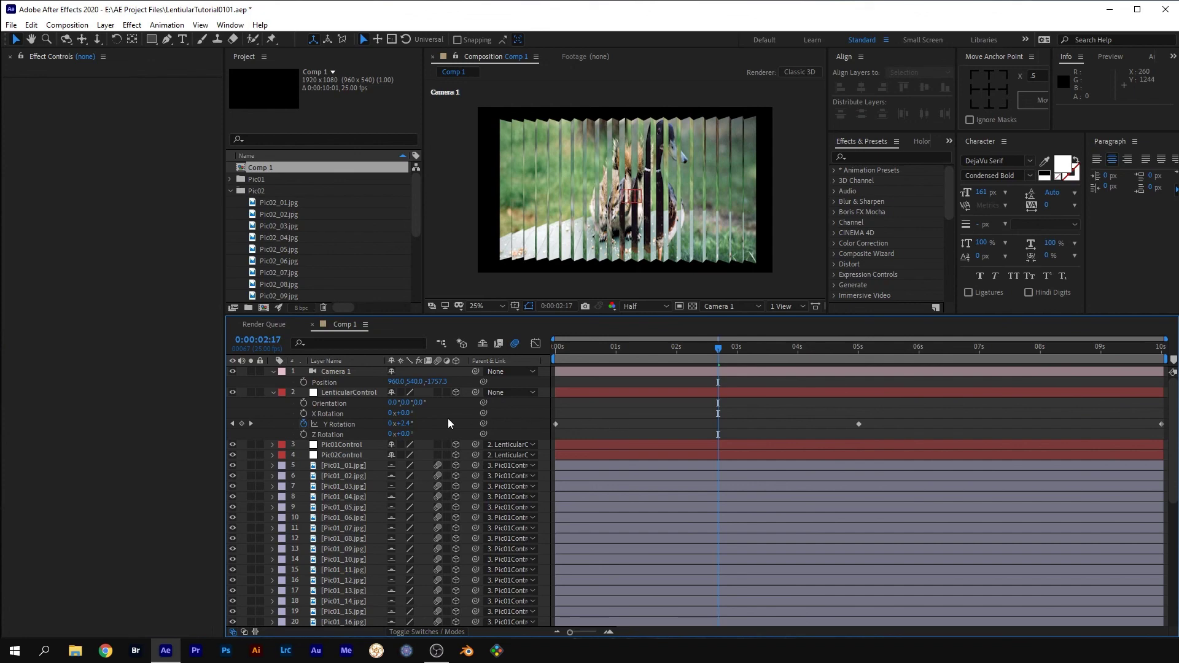
pyautogui.click(304, 424)
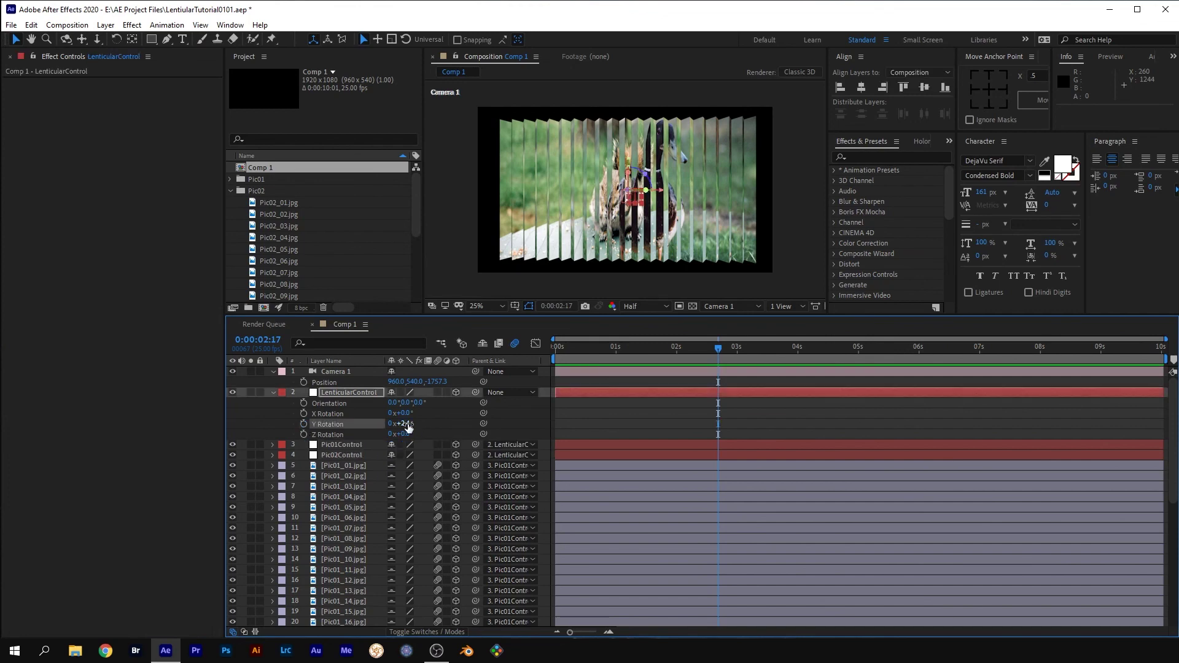
pyautogui.click(408, 424)
pyautogui.write('0')
pyautogui.press('Return')
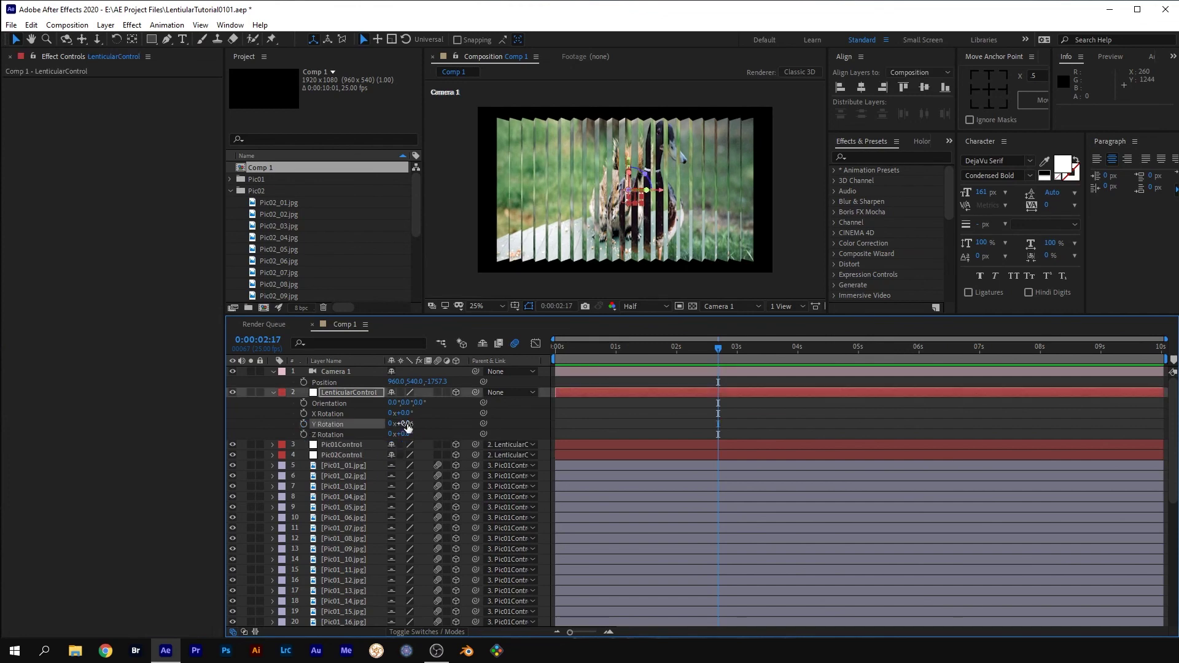
# Step: Delete Camera 1 and create a new composition, Comp 2, with default settings
pyautogui.click(371, 371)
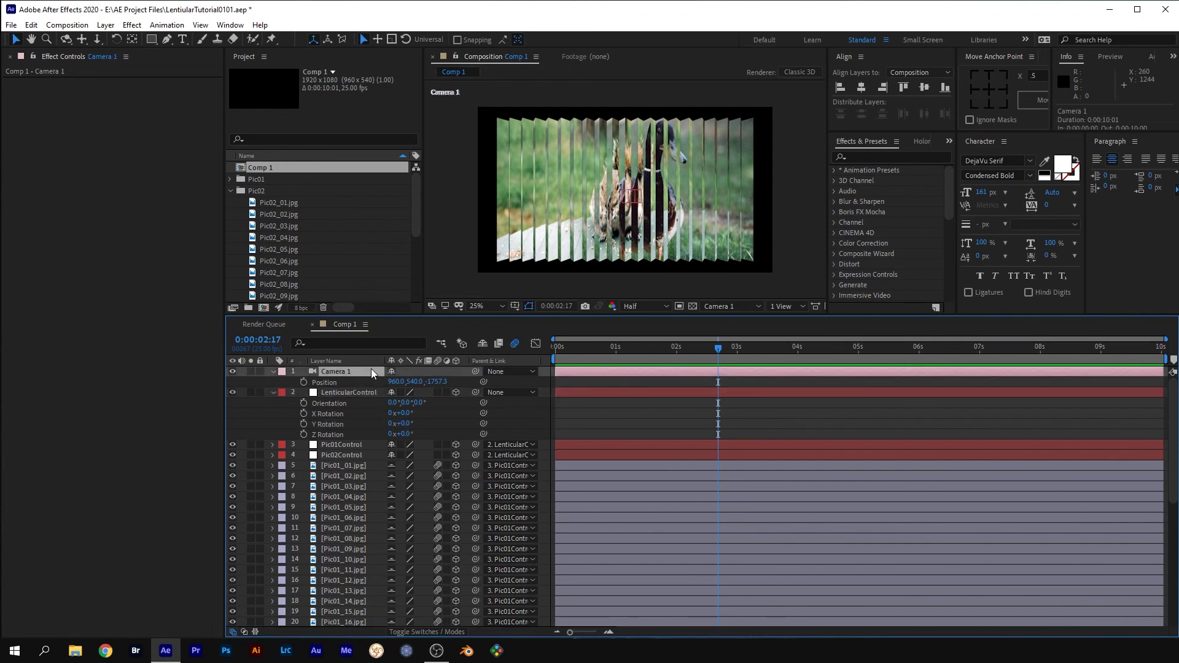
pyautogui.press('Delete')
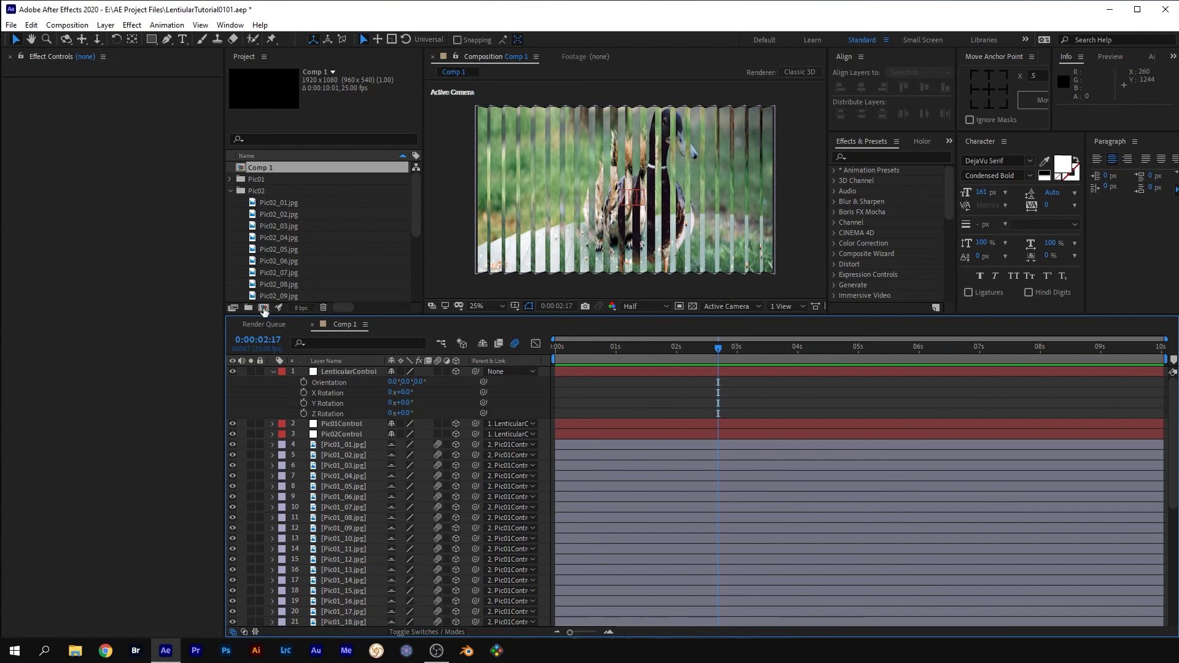
pyautogui.click(264, 309)
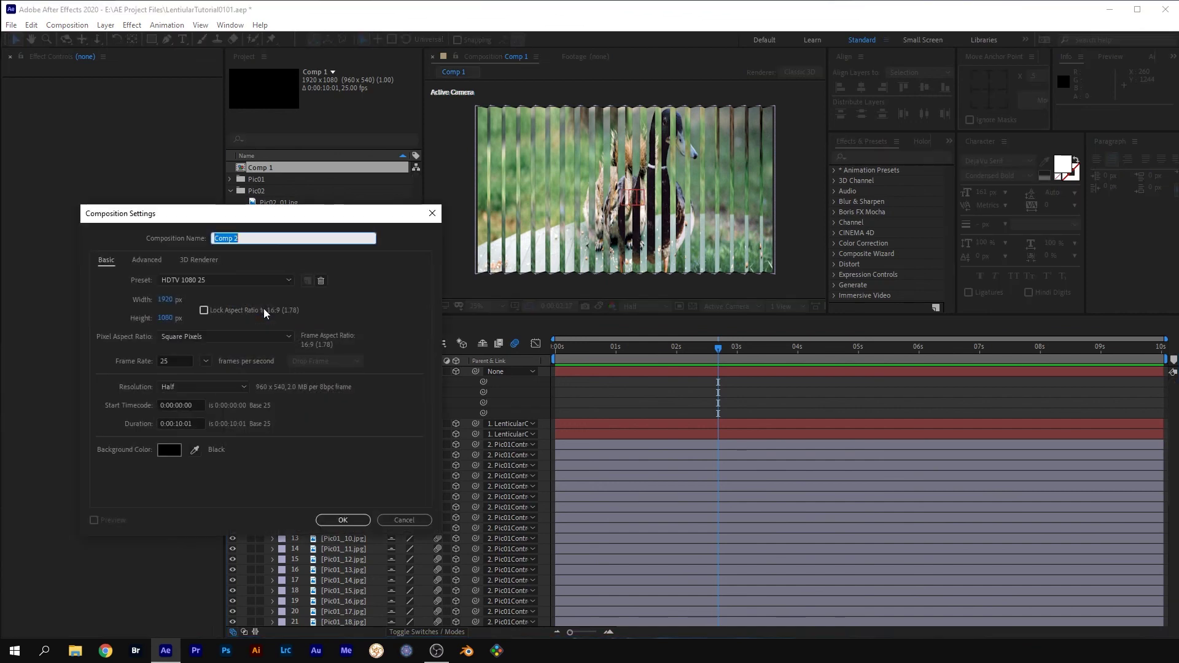
pyautogui.click(347, 521)
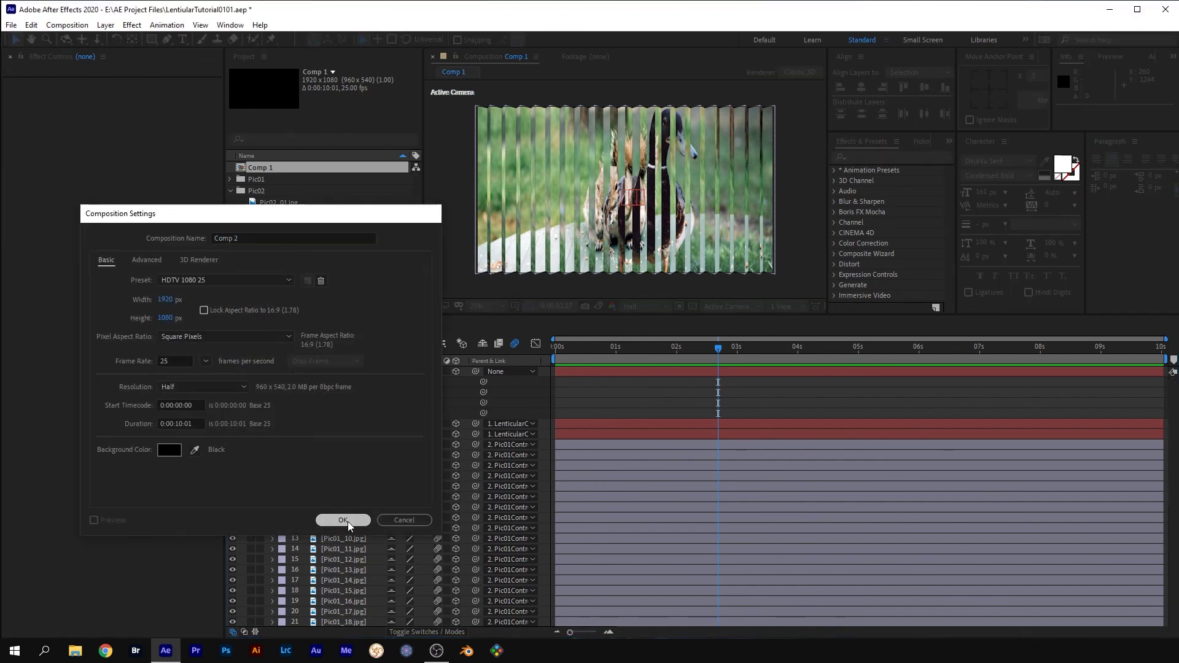
# Step: Nest Comp 1 in Comp 2 as a 3D layer with Collapse Transformations on
pyautogui.moveTo(253, 172); pyautogui.dragTo(328, 420)
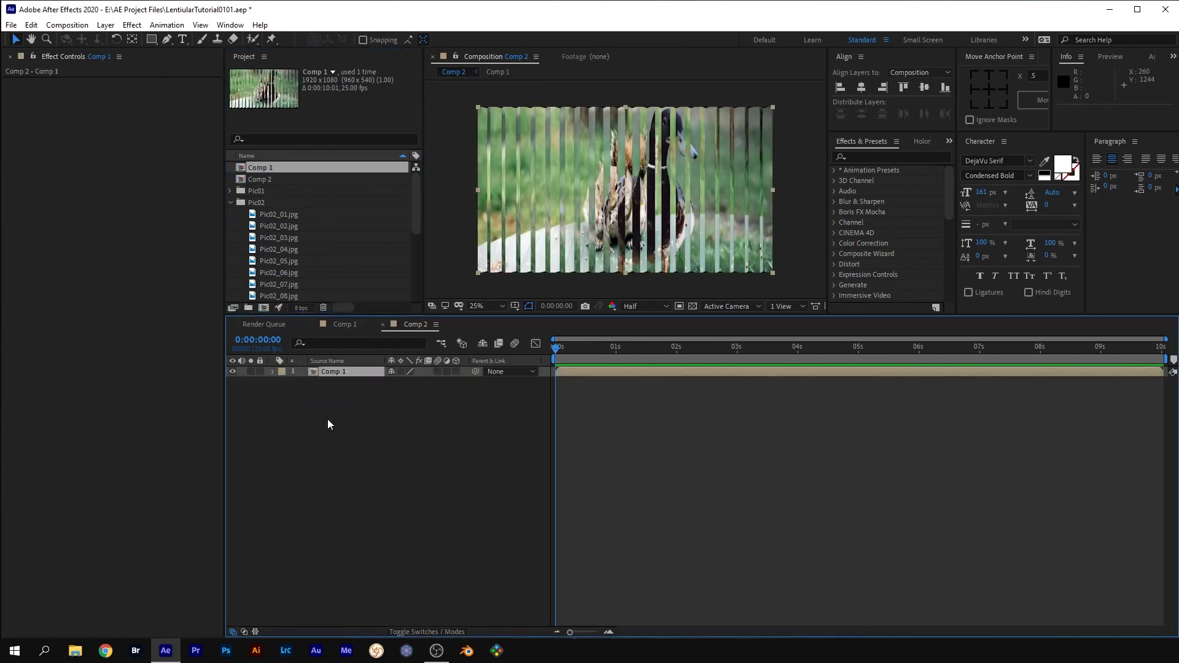
pyautogui.click(454, 372)
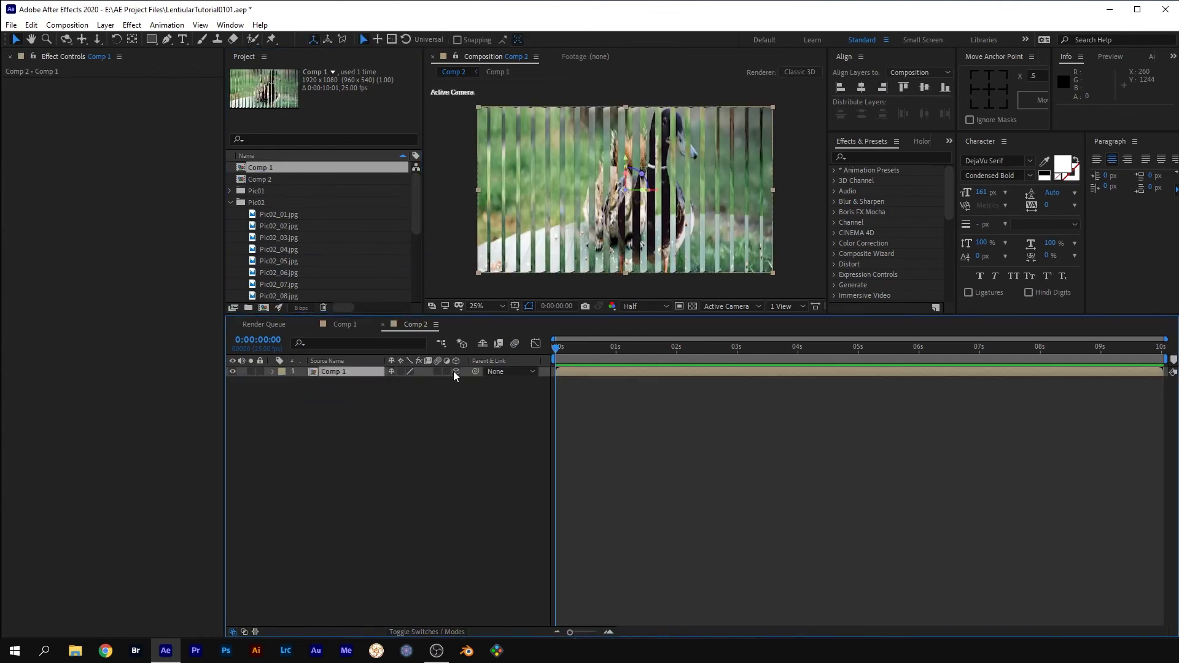
pyautogui.click(403, 372)
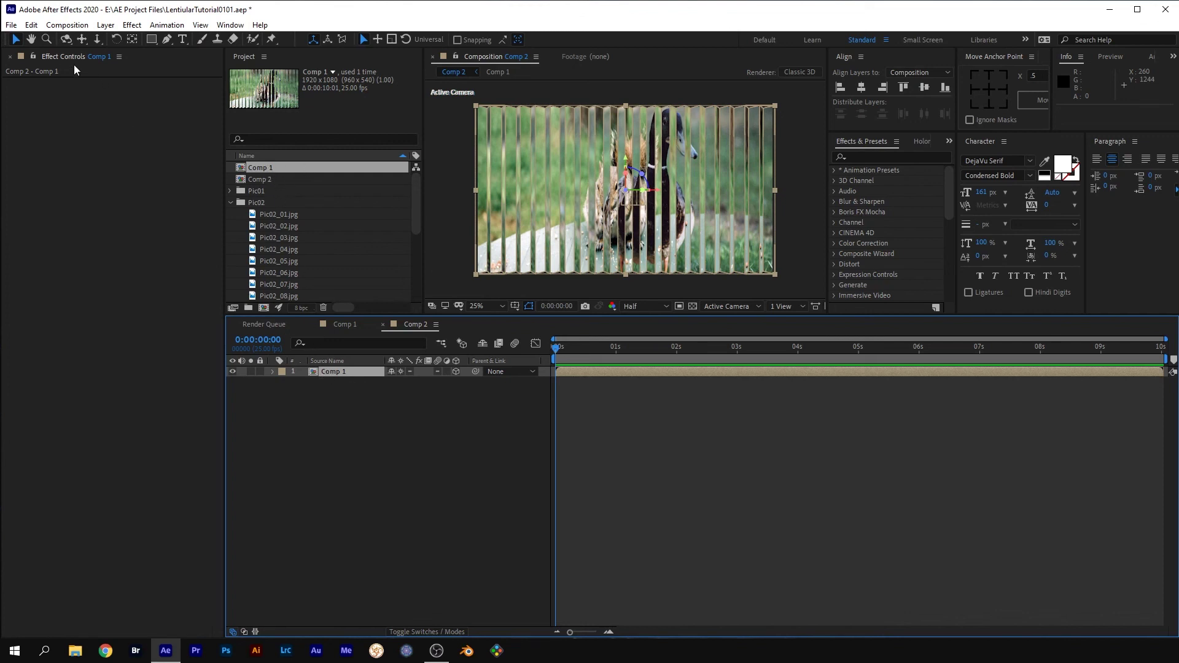
# Step: Duplicate the Comp 1 layer and rename the top copy 'Pics 1 and 2'
pyautogui.click(32, 25)
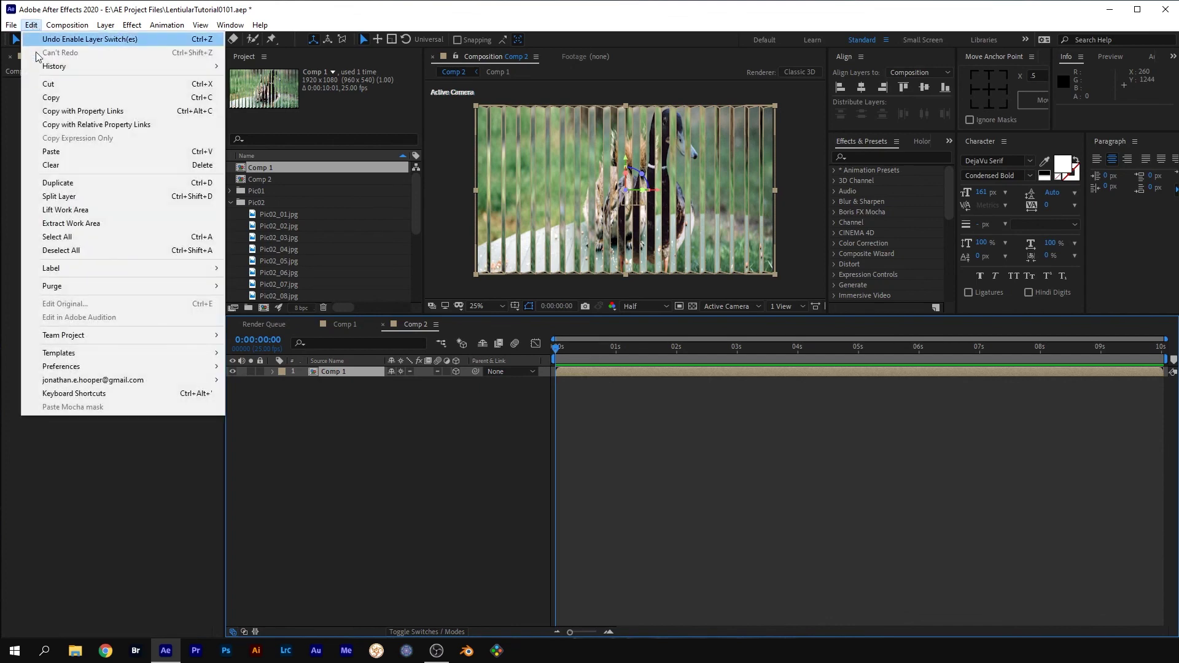
pyautogui.click(62, 186)
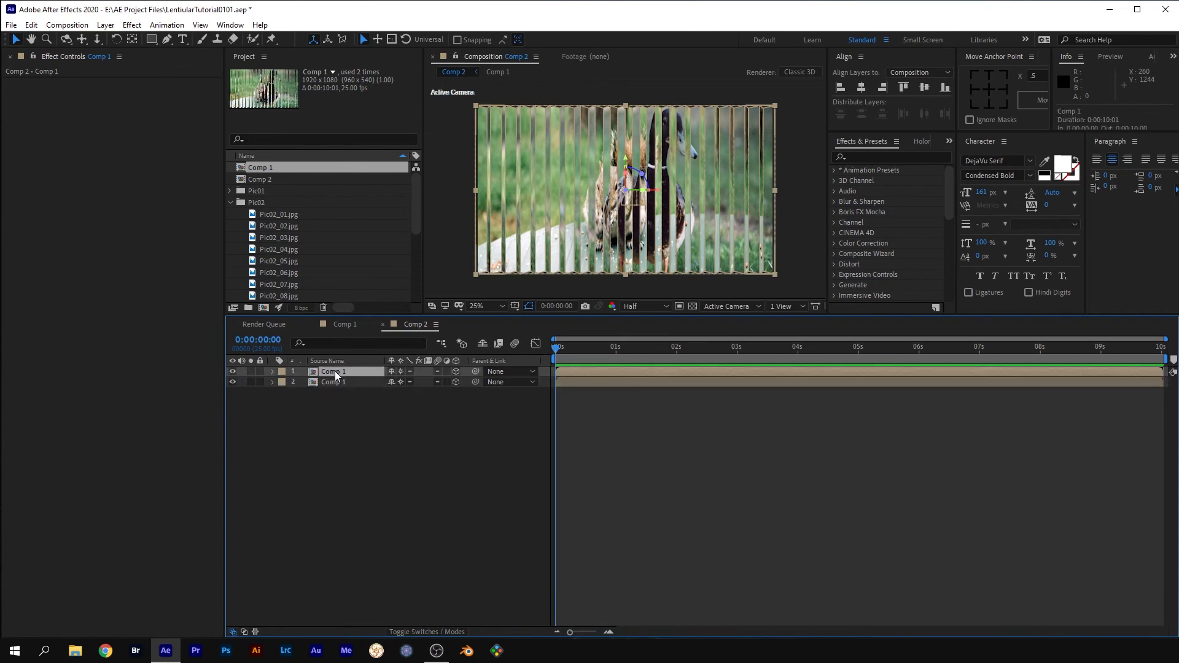
pyautogui.press('Return')
pyautogui.write('Pics 1 and 2')
pyautogui.click(382, 429)
# Step: Rename the second Comp 1 copy 'Pics 3 and 4'
pyautogui.click(338, 382)
pyautogui.press('Return')
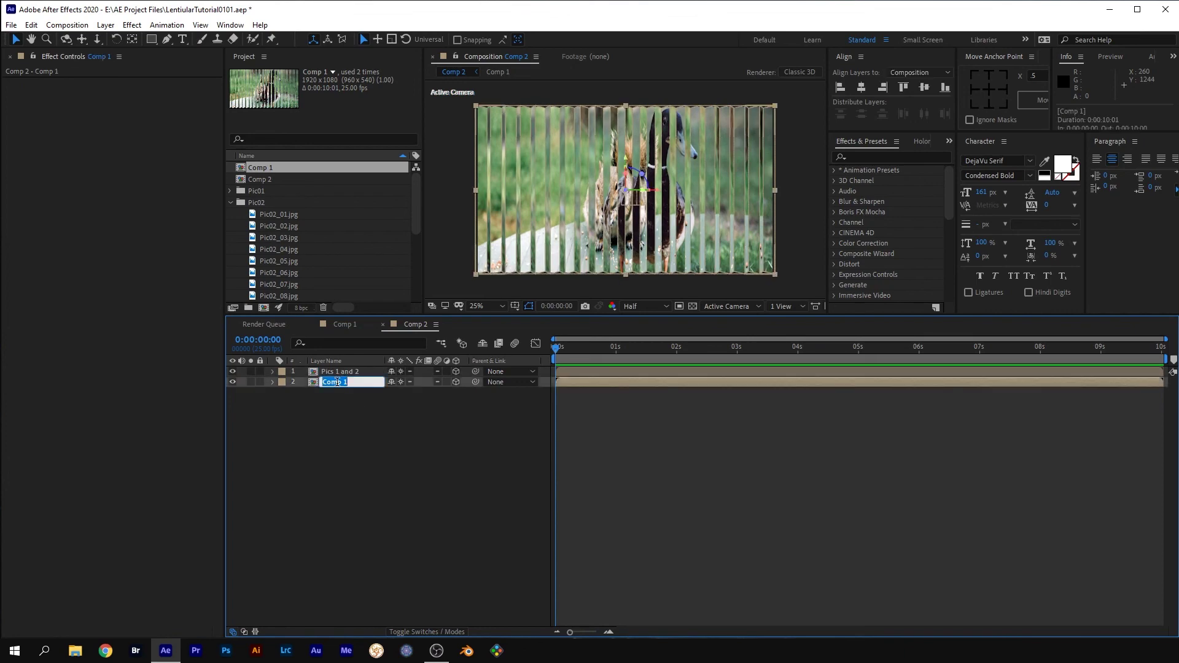
pyautogui.write('Pics 3 and 4')
# Step: Deselect the layers and switch the viewer to the Top view
pyautogui.click(402, 412)
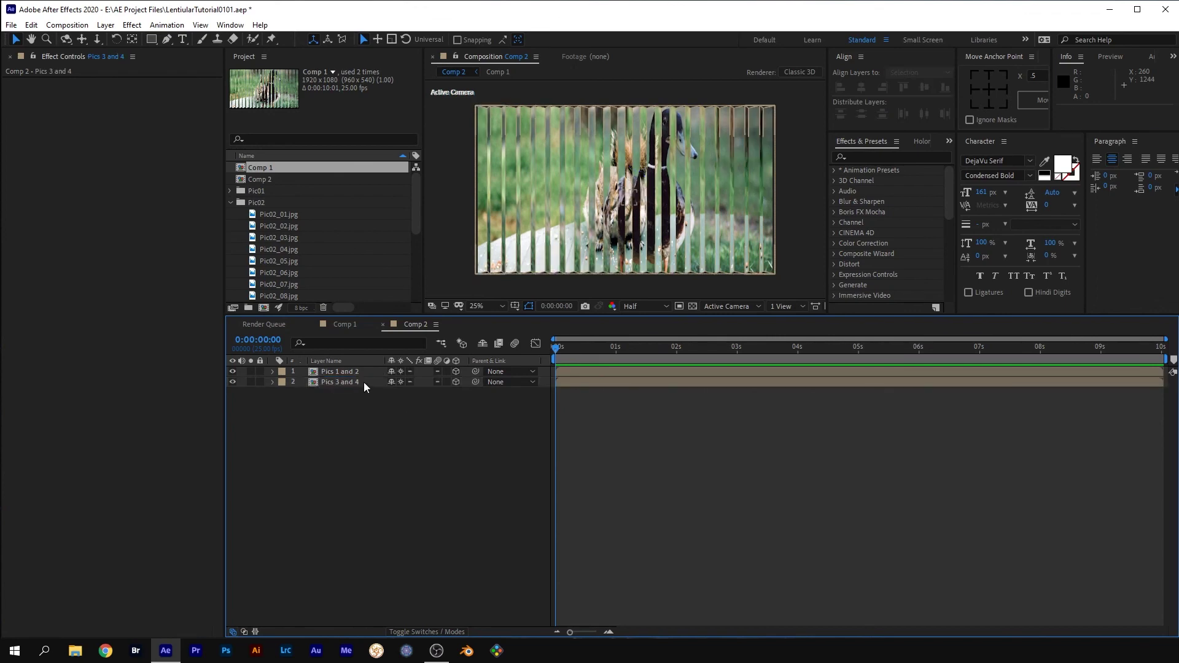
pyautogui.click(719, 307)
pyautogui.click(719, 367)
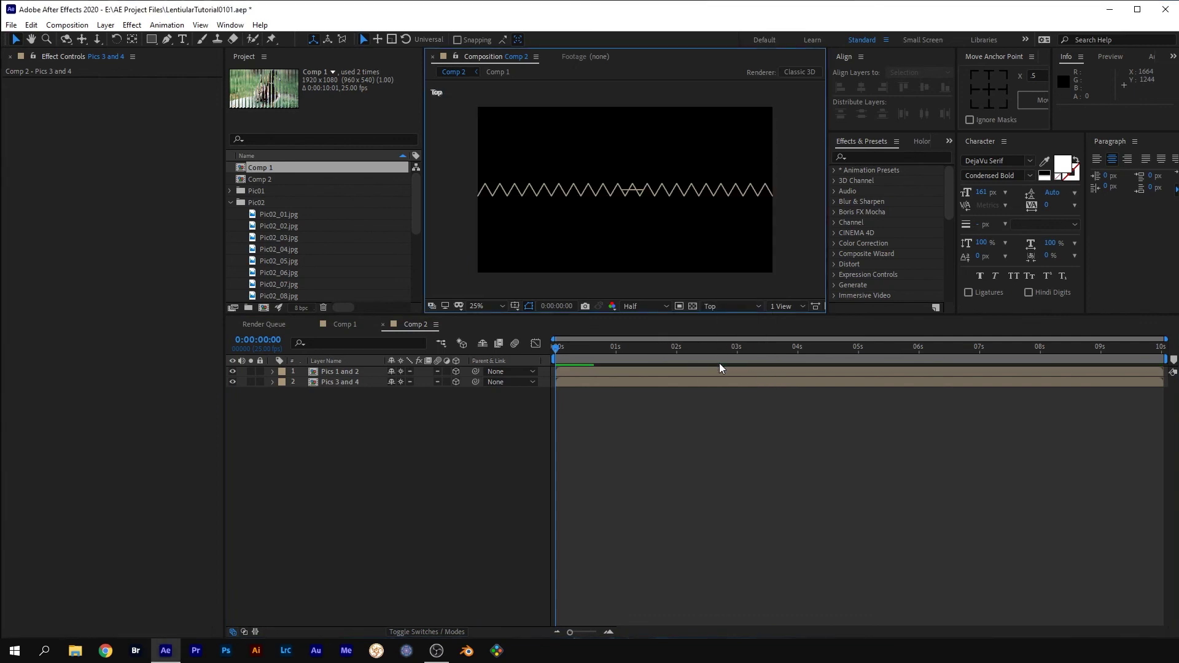
# Step: Rotate Pics 3 and 4 180° on Y and set its Z position to 91
pyautogui.click(375, 382)
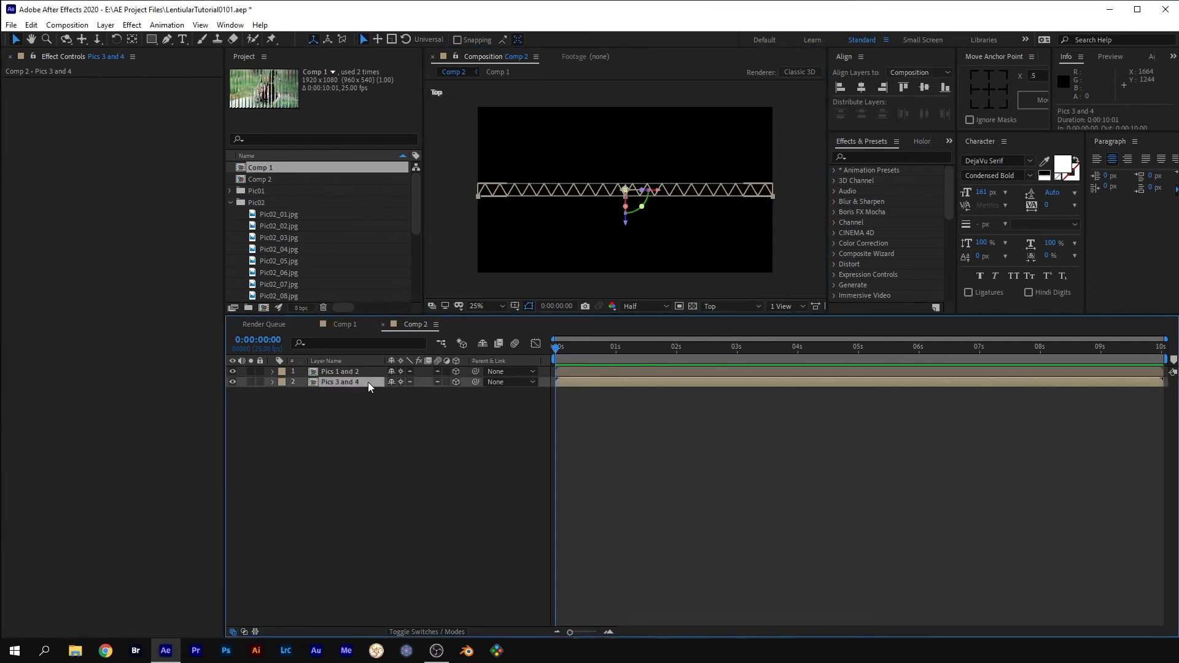
pyautogui.press('r')
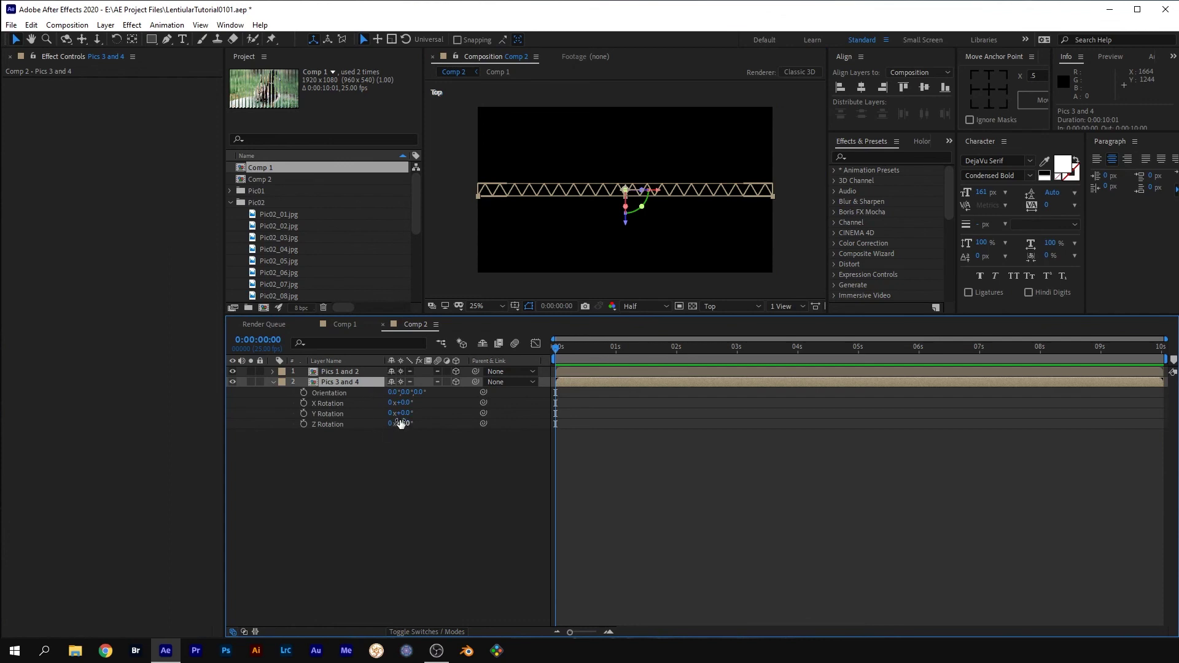
pyautogui.moveTo(405, 413); pyautogui.dragTo(511, 410)
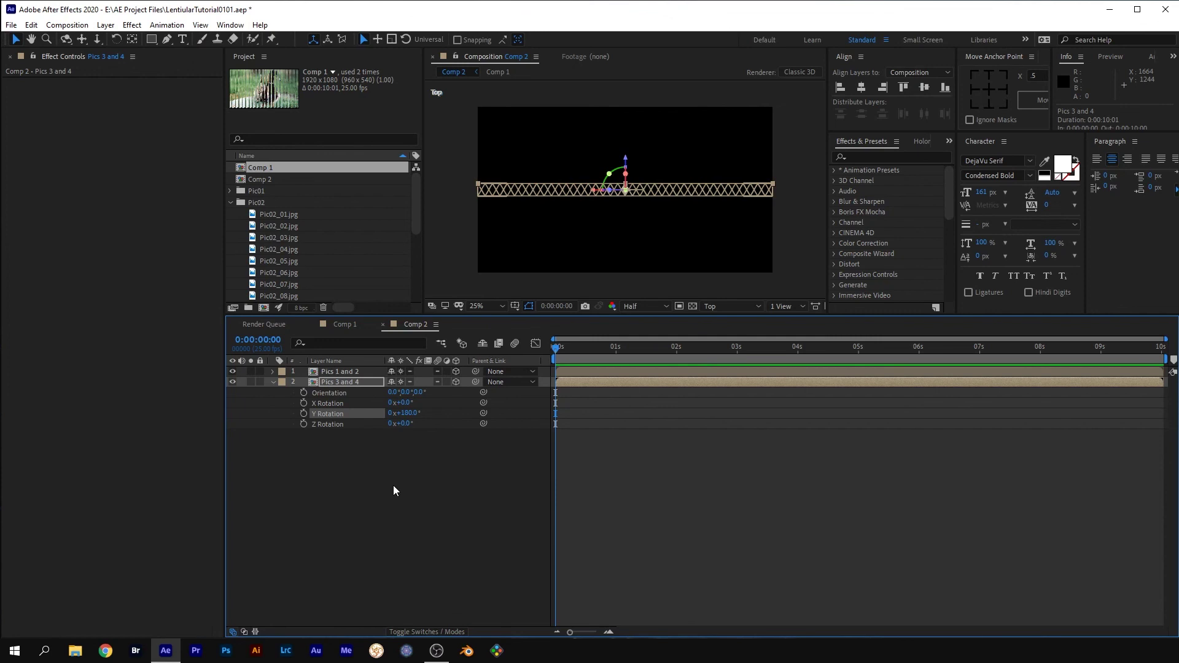
pyautogui.press('p')
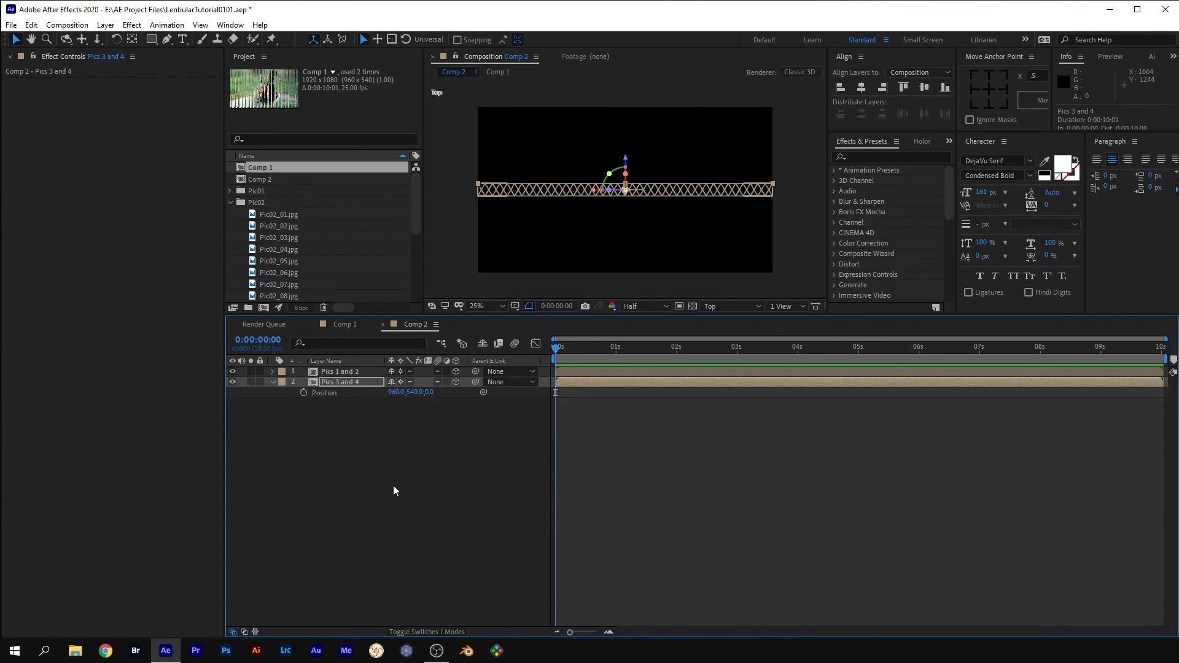
pyautogui.moveTo(432, 396); pyautogui.dragTo(485, 393)
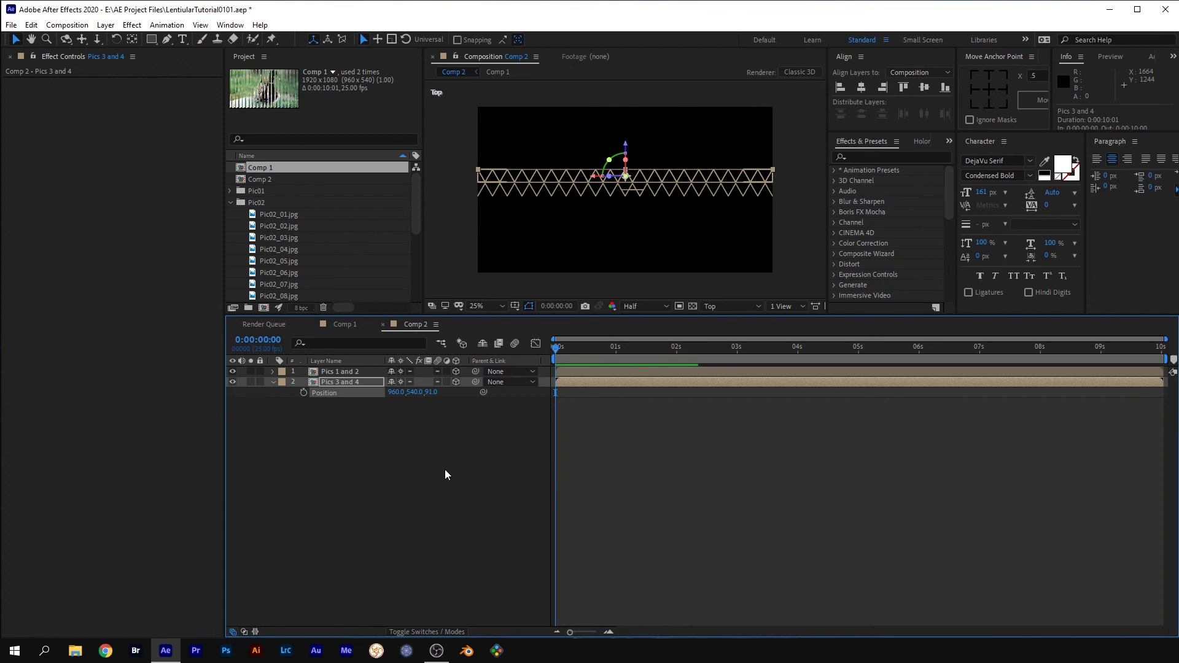
pyautogui.click(429, 474)
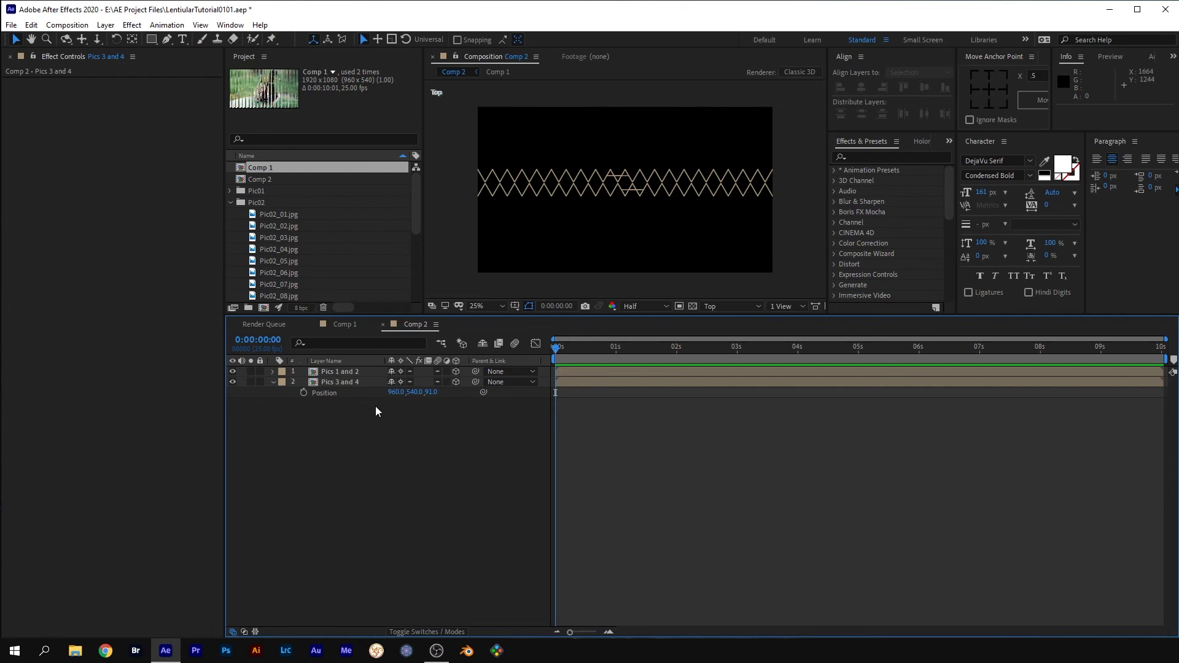
# Step: Add a 3D null object, Null 4, and push its Z position back to 46
pyautogui.click(105, 25)
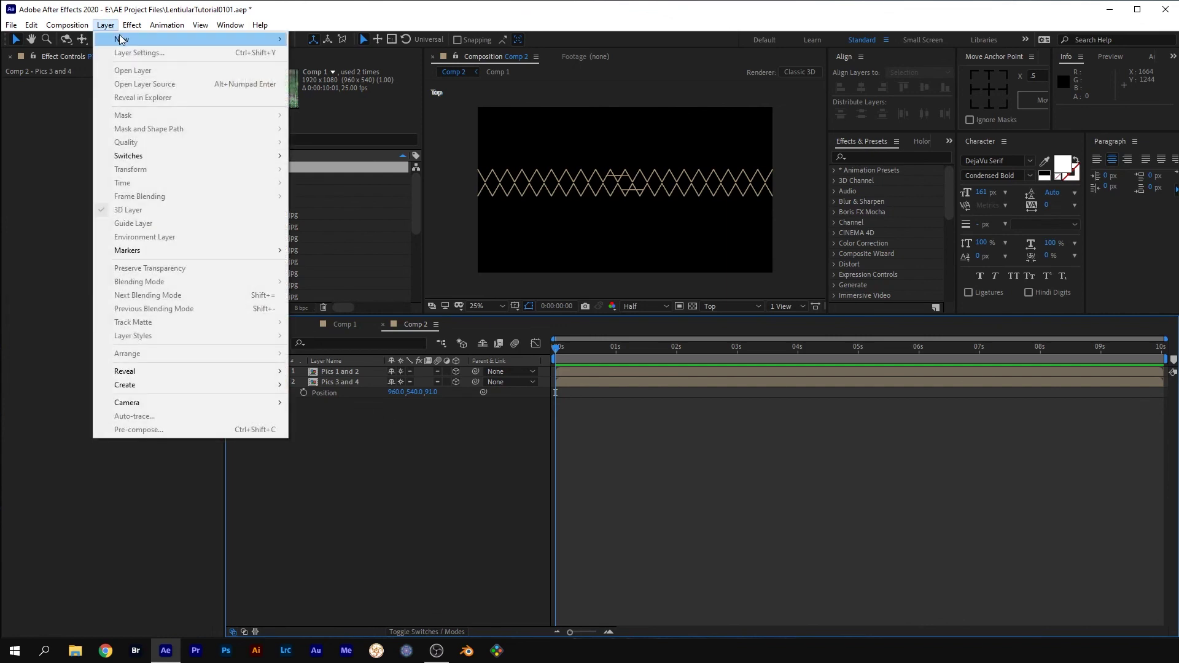
pyautogui.moveTo(121, 39)
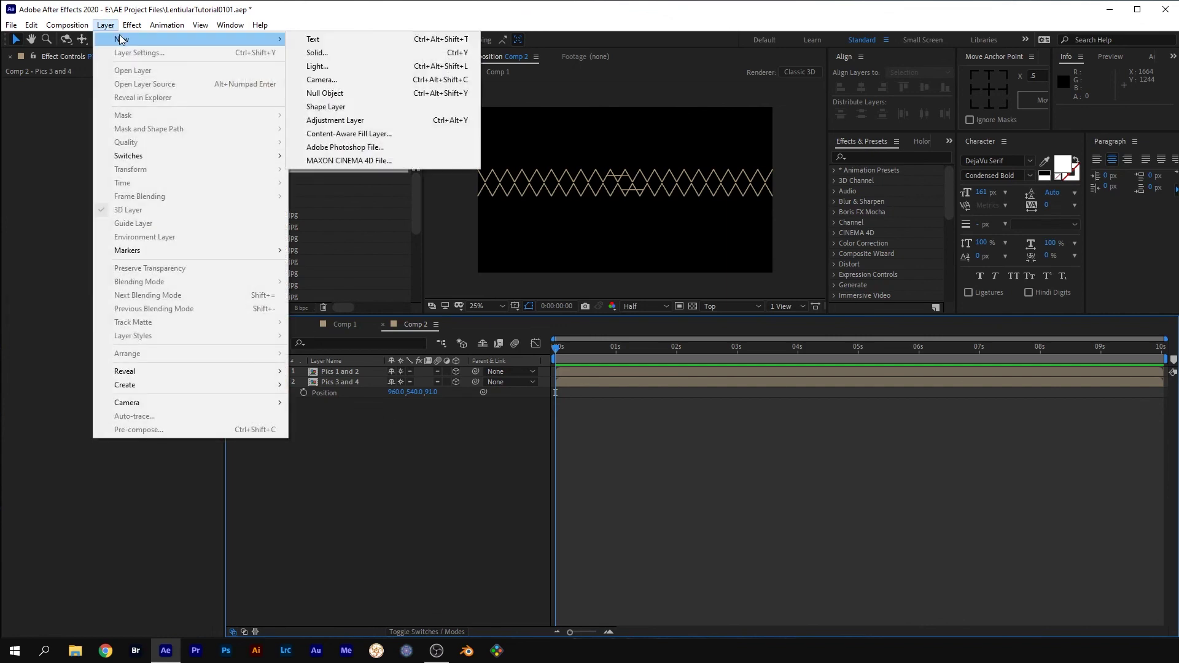
pyautogui.click(317, 95)
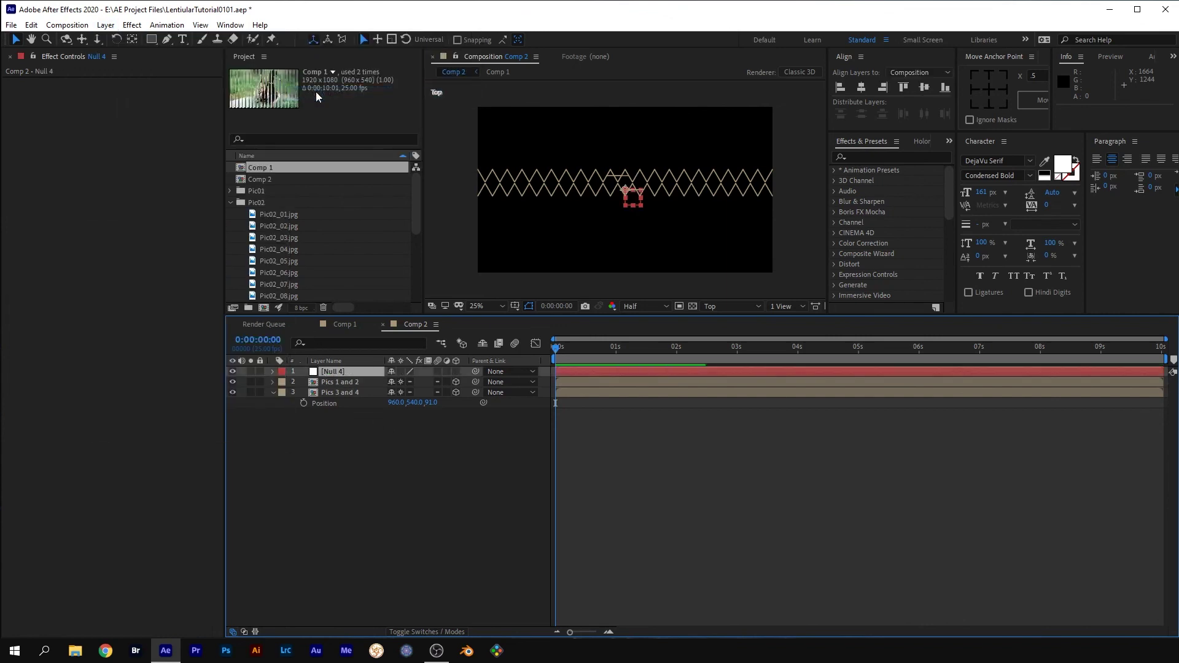
pyautogui.click(456, 371)
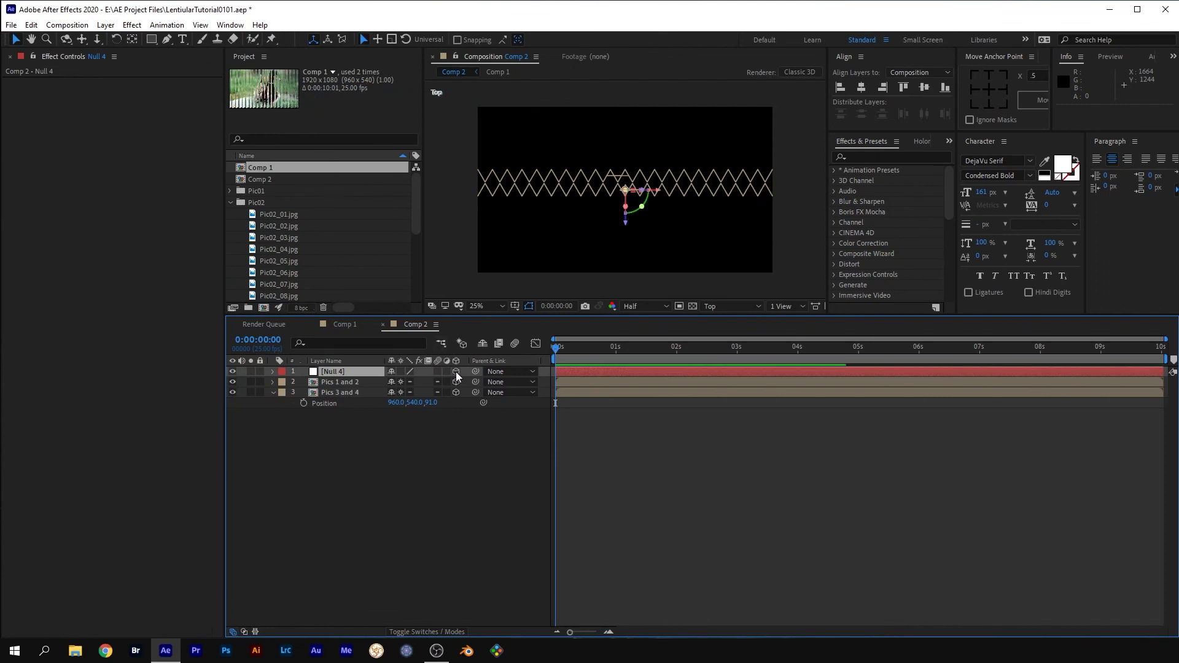
pyautogui.press('p')
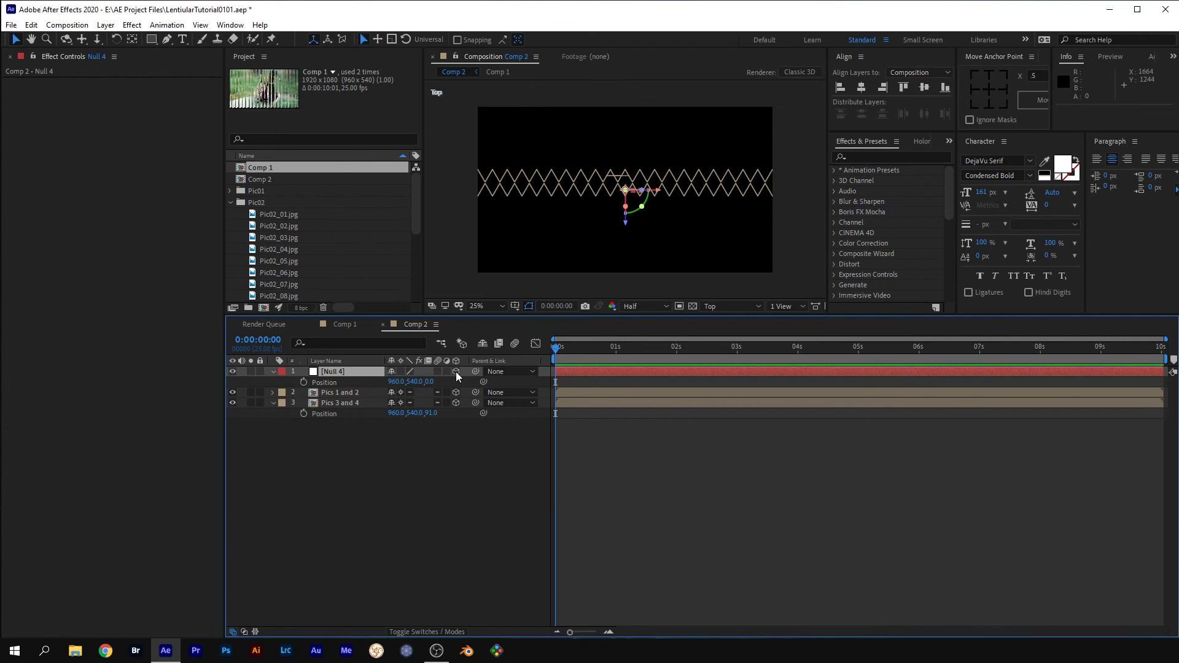
pyautogui.moveTo(427, 384); pyautogui.dragTo(455, 381)
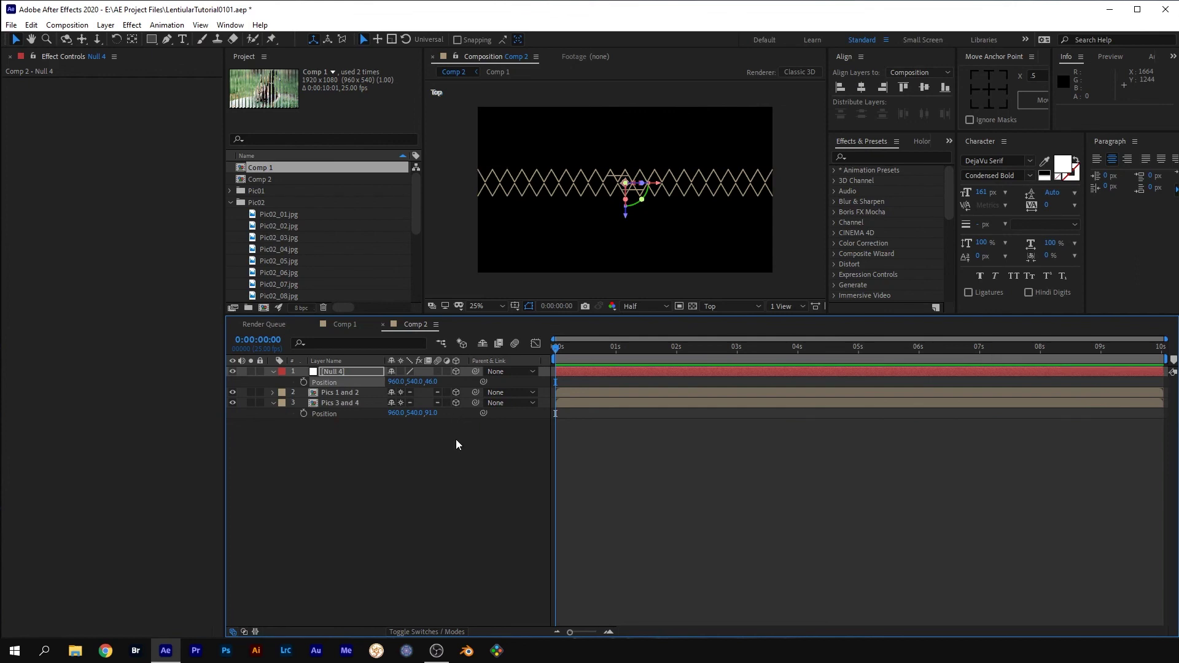
# Step: Parent Pics 1 and 2 and Pics 3 and 4 to Null 4
pyautogui.click(455, 472)
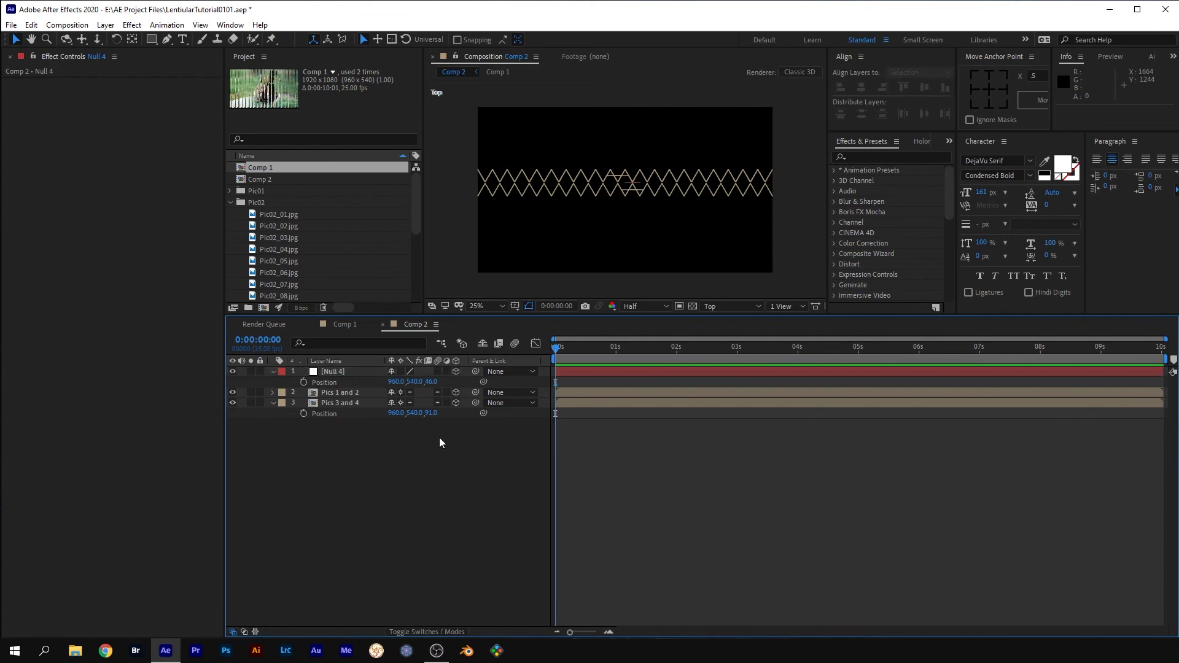
pyautogui.moveTo(475, 393); pyautogui.dragTo(457, 394)
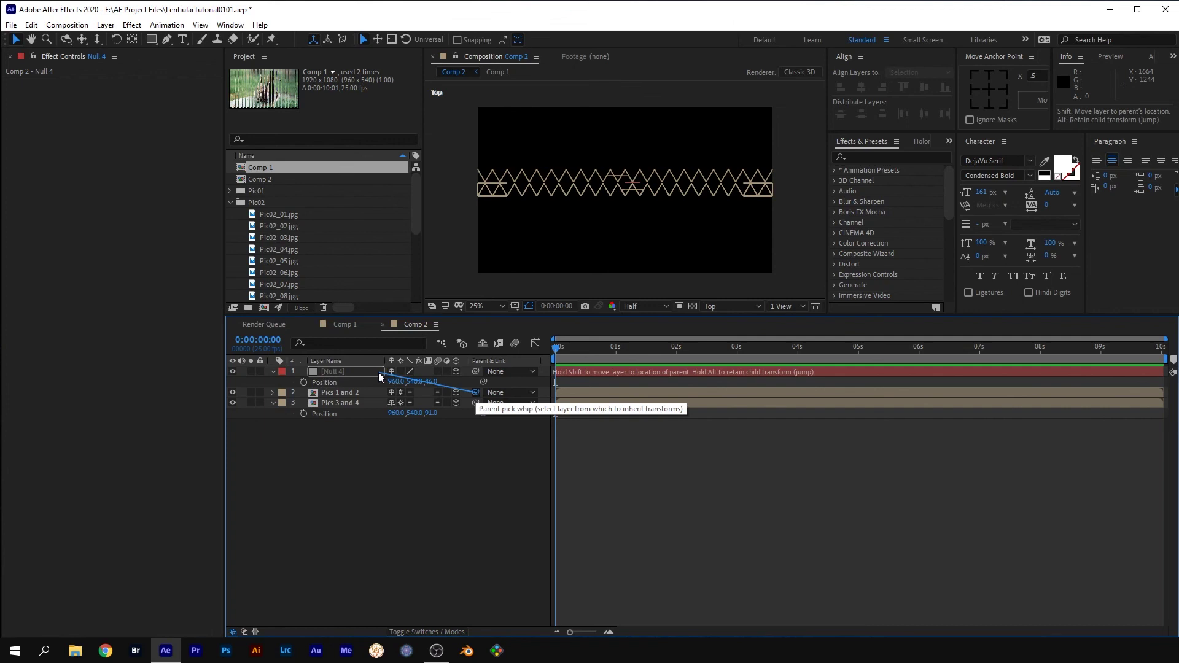
pyautogui.moveTo(377, 376); pyautogui.dragTo(377, 376)
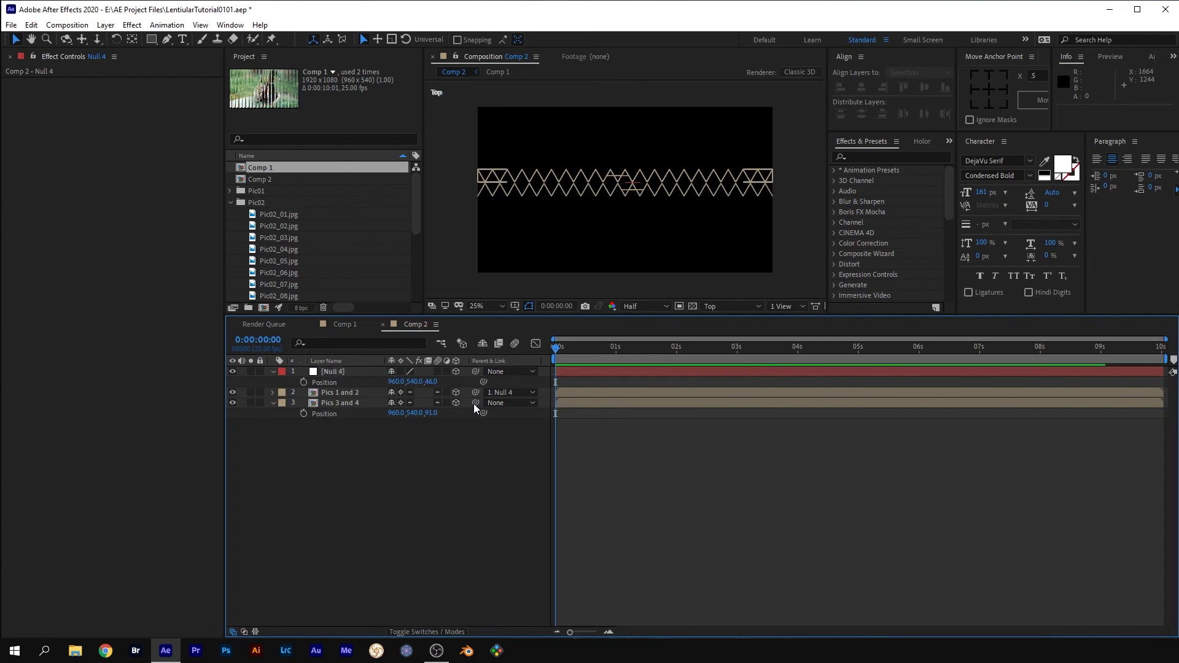
pyautogui.moveTo(475, 402); pyautogui.dragTo(335, 373)
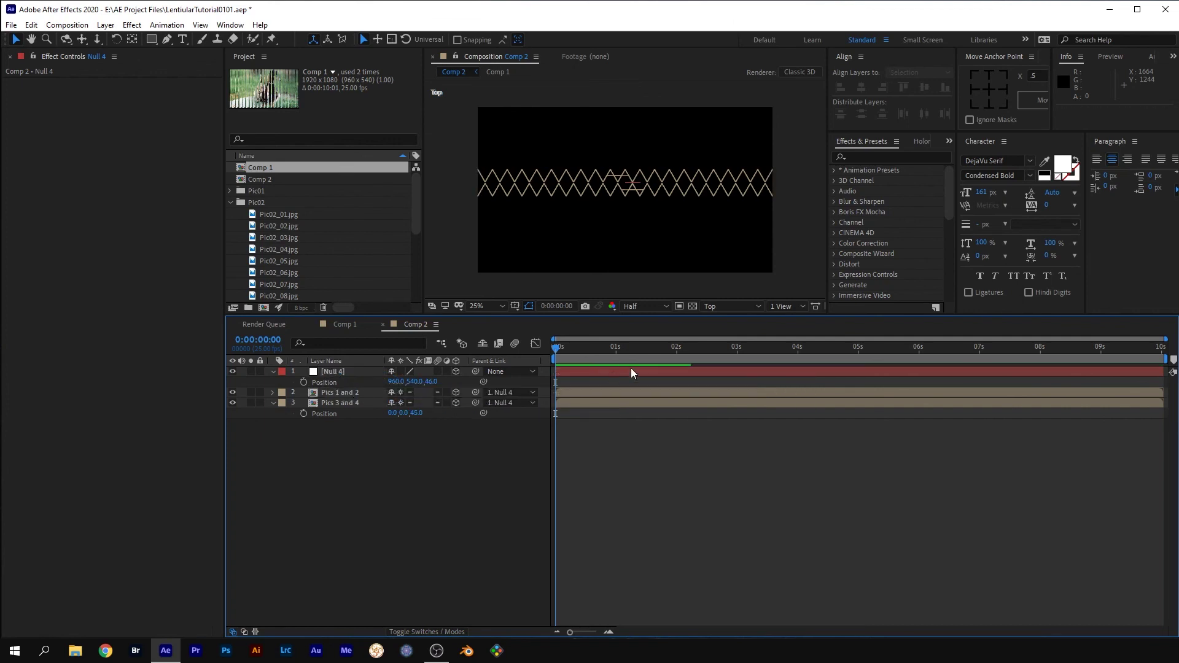
# Step: Switch the viewer to Active Camera and add Camera 1 with default settings
pyautogui.click(731, 307)
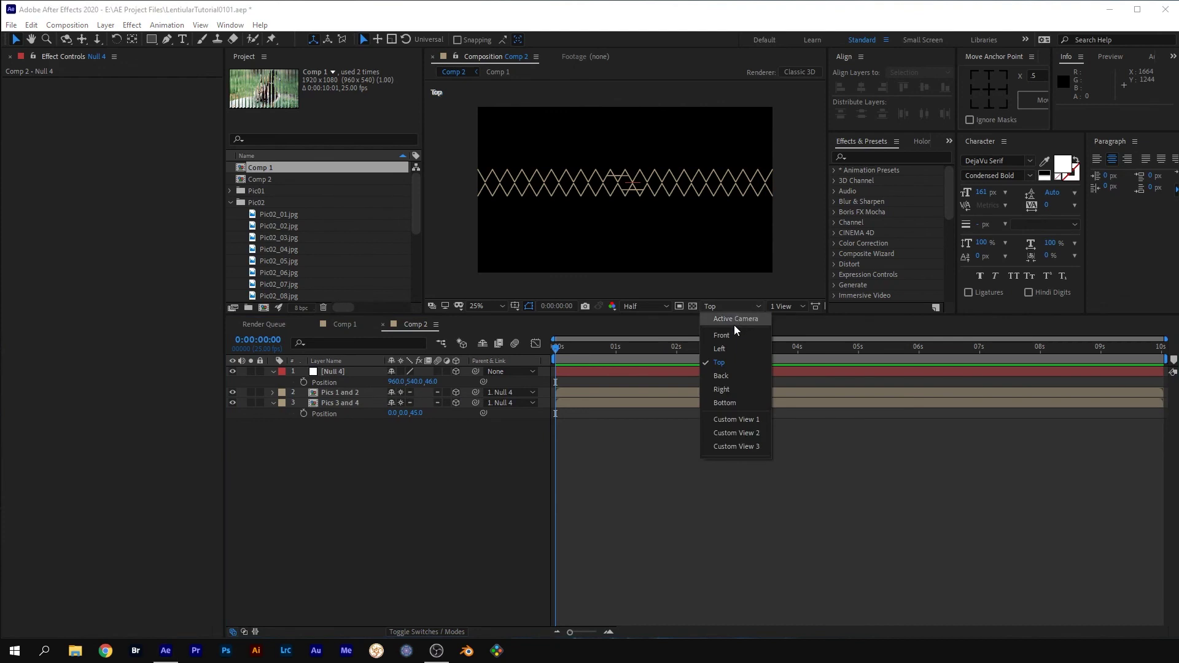
pyautogui.click(736, 319)
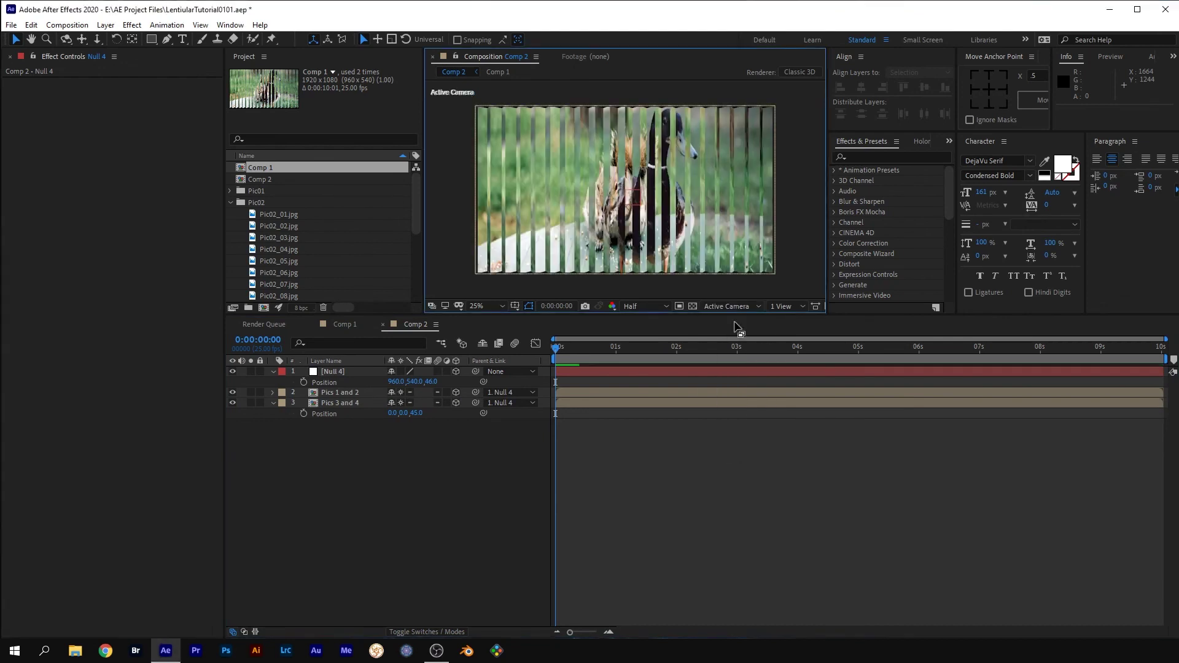
pyautogui.rightClick(436, 457)
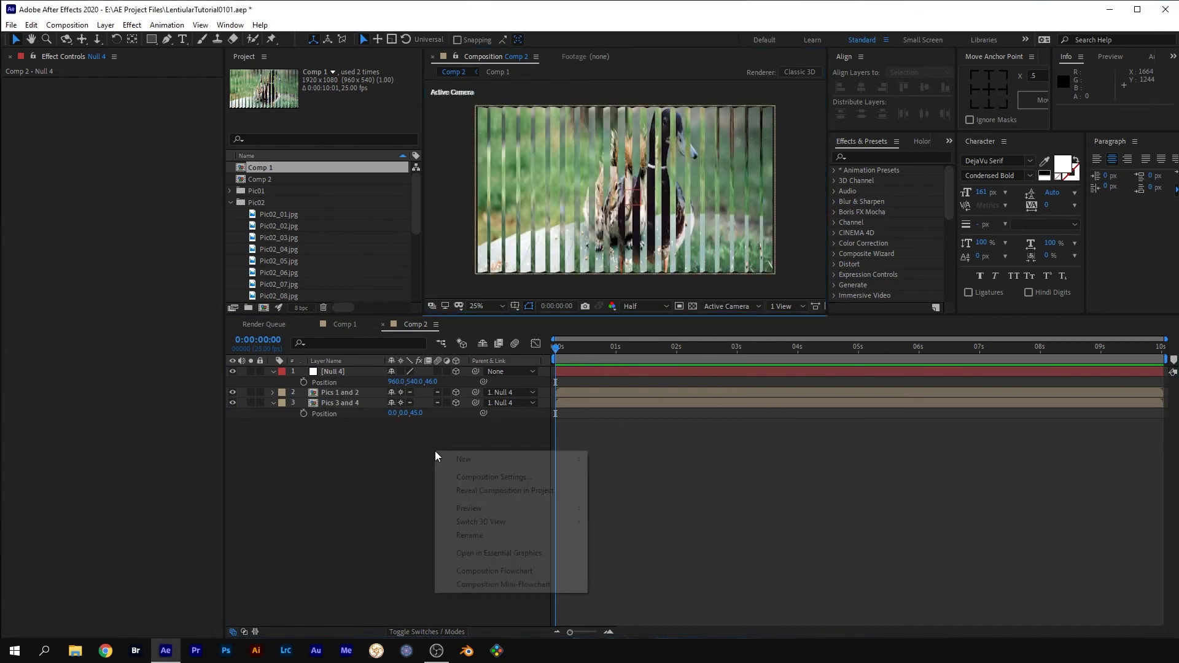
pyautogui.moveTo(453, 461)
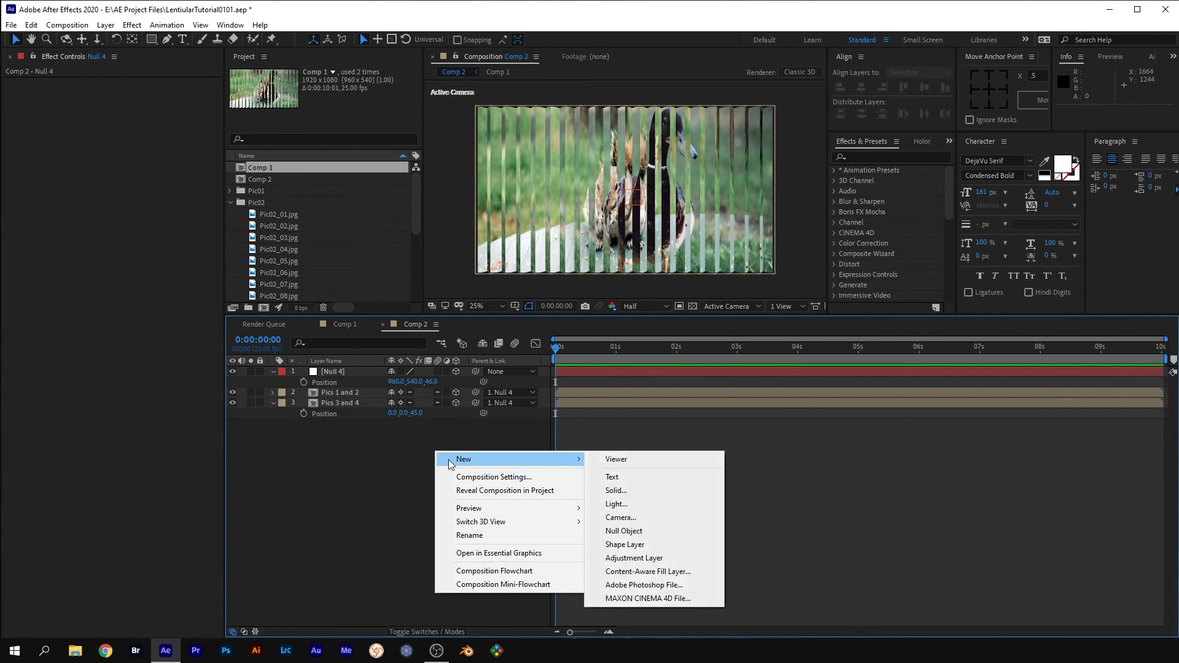
pyautogui.click(638, 523)
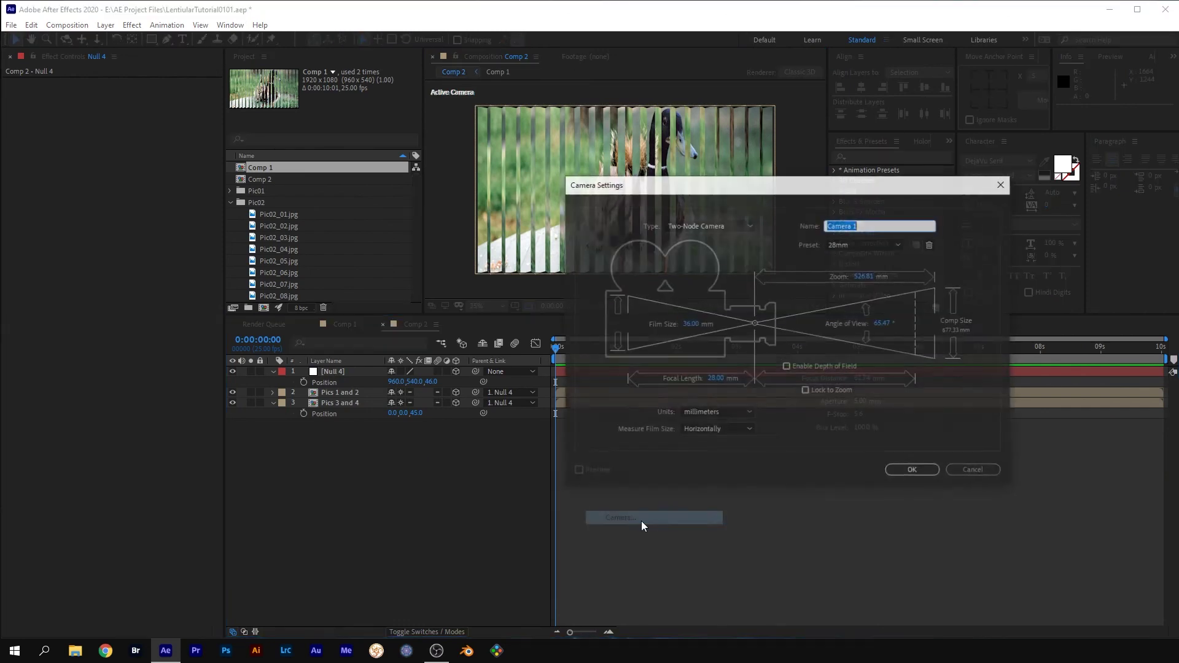
pyautogui.click(909, 471)
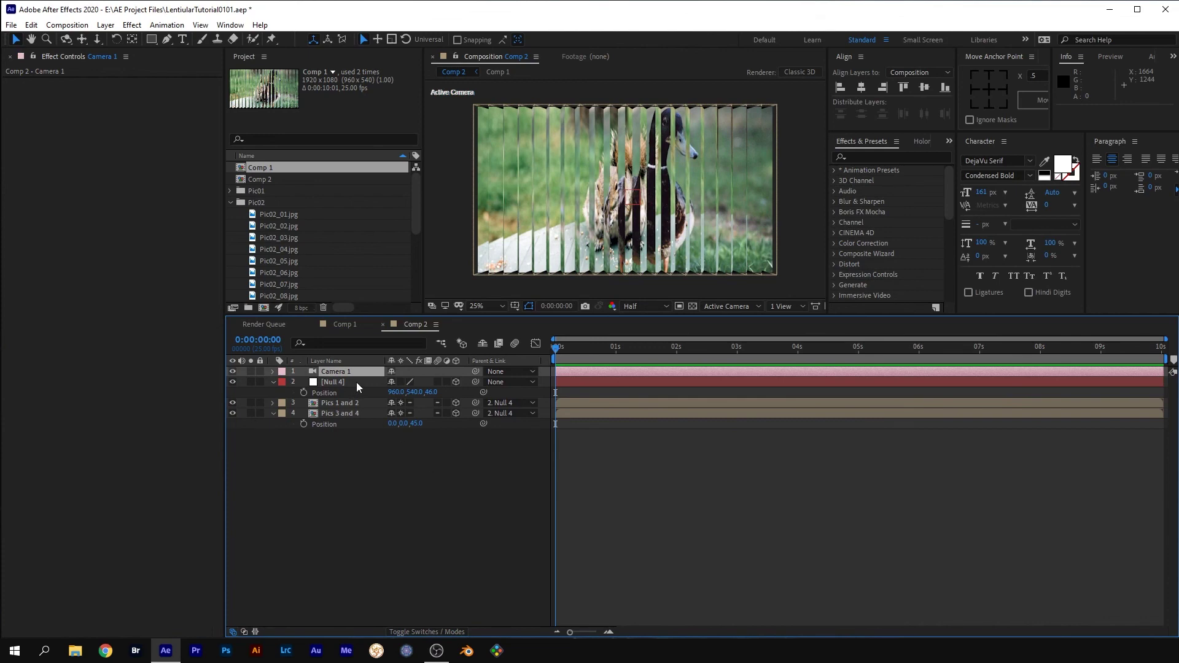
# Step: Test-spin Null 4 on Y Rotation, then set its Y Rotation back to 0°
pyautogui.click(357, 383)
pyautogui.press('r')
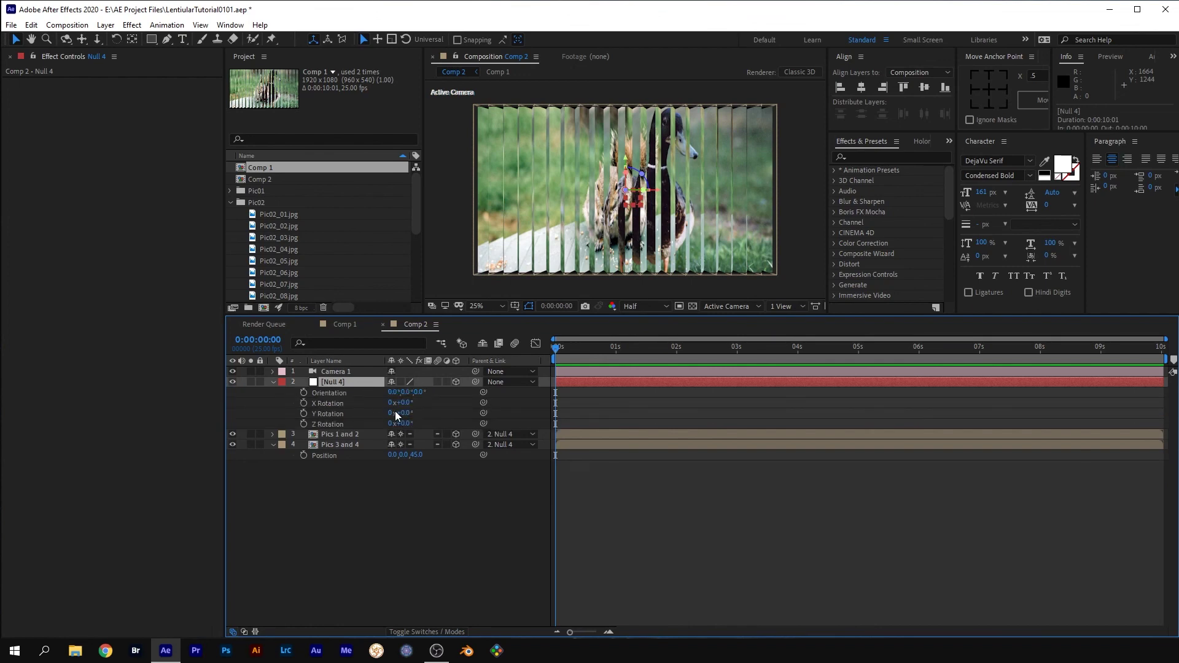
pyautogui.moveTo(398, 413); pyautogui.dragTo(605, 418)
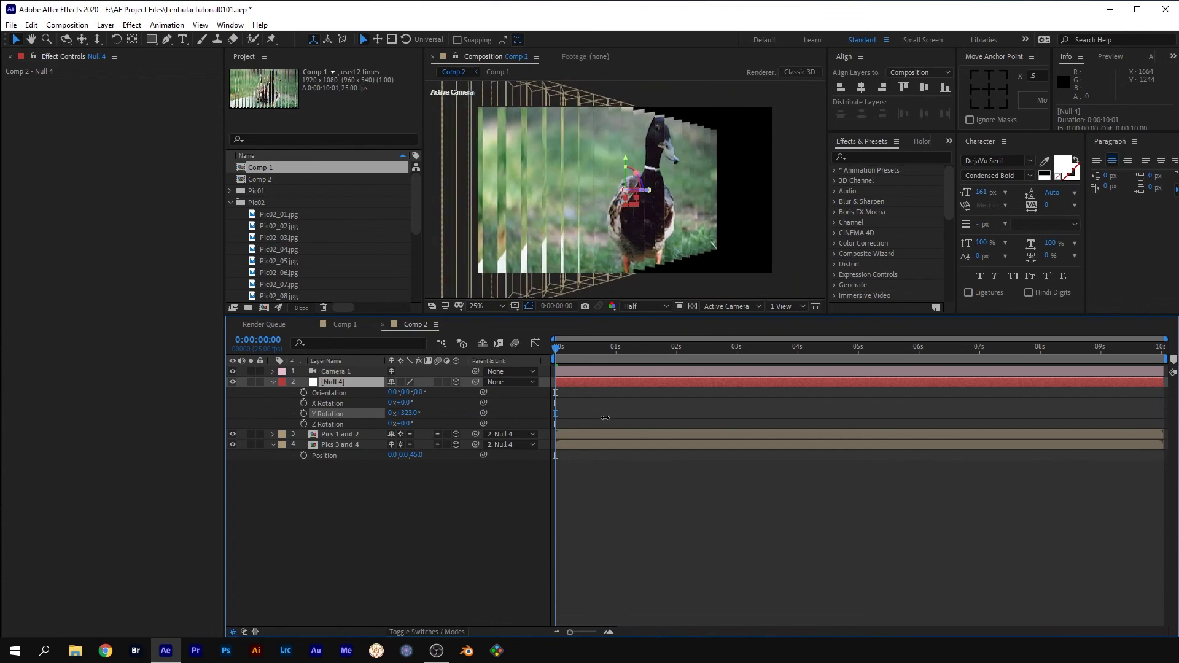
pyautogui.click(409, 413)
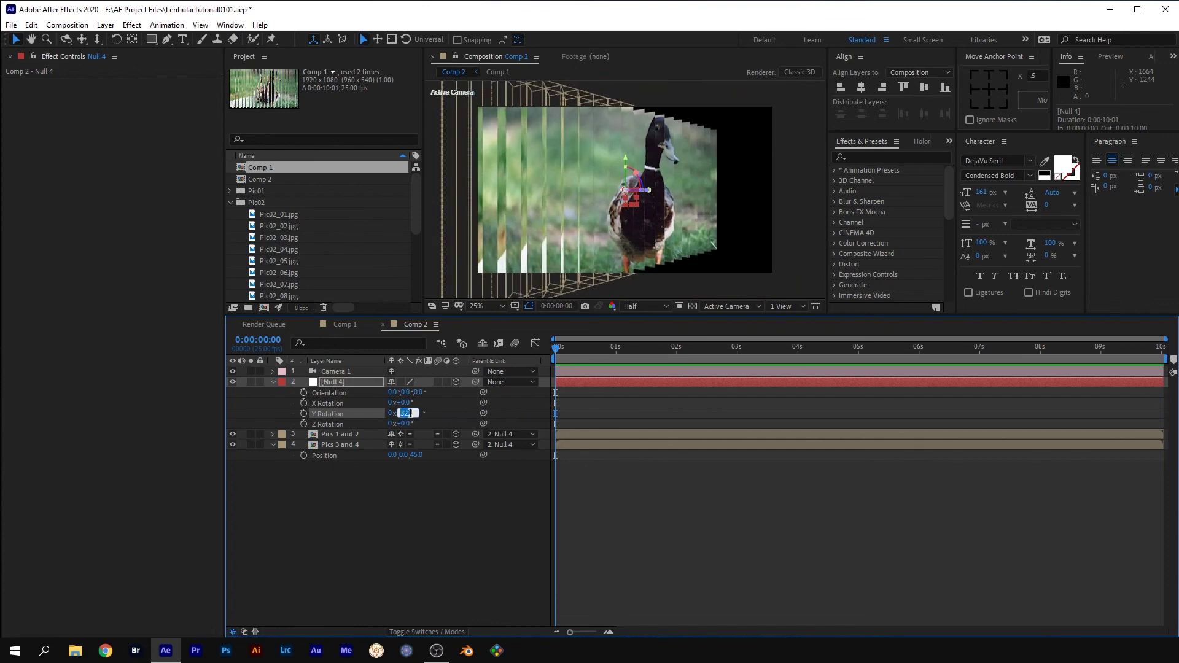
pyautogui.write('0')
pyautogui.press('Return')
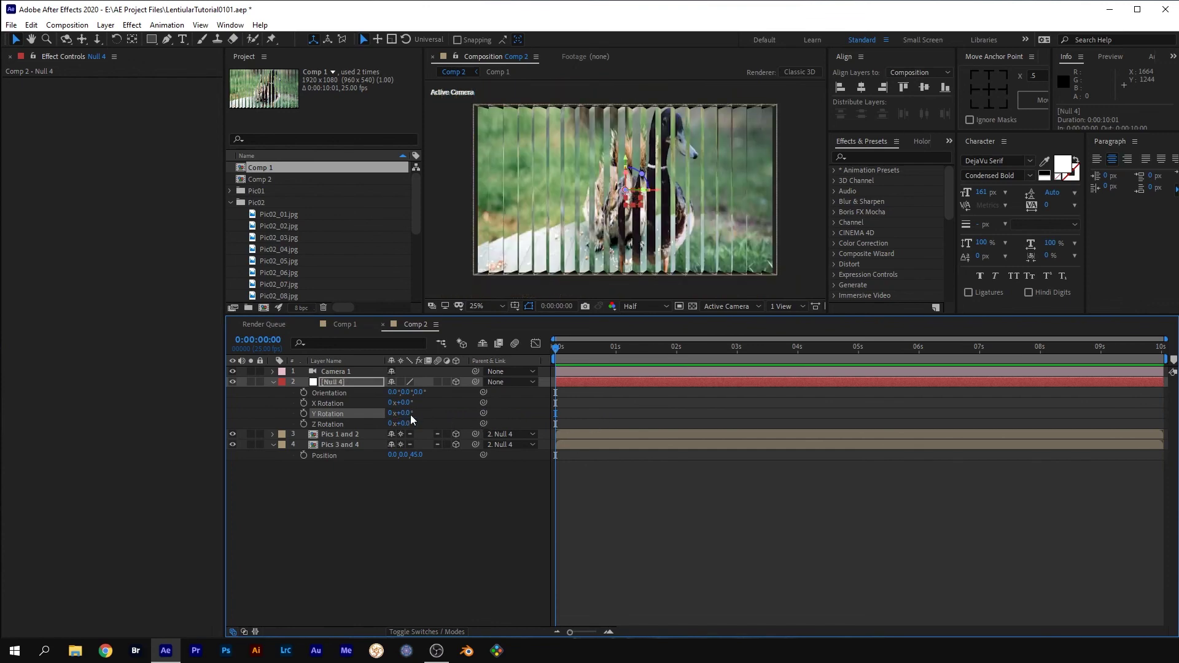
# Step: Give Null 4's Y Rotation the expression time*75 and preview the continuous spin
pyautogui.keyDown('alt'); pyautogui.click(303, 414); pyautogui.keyUp('alt')
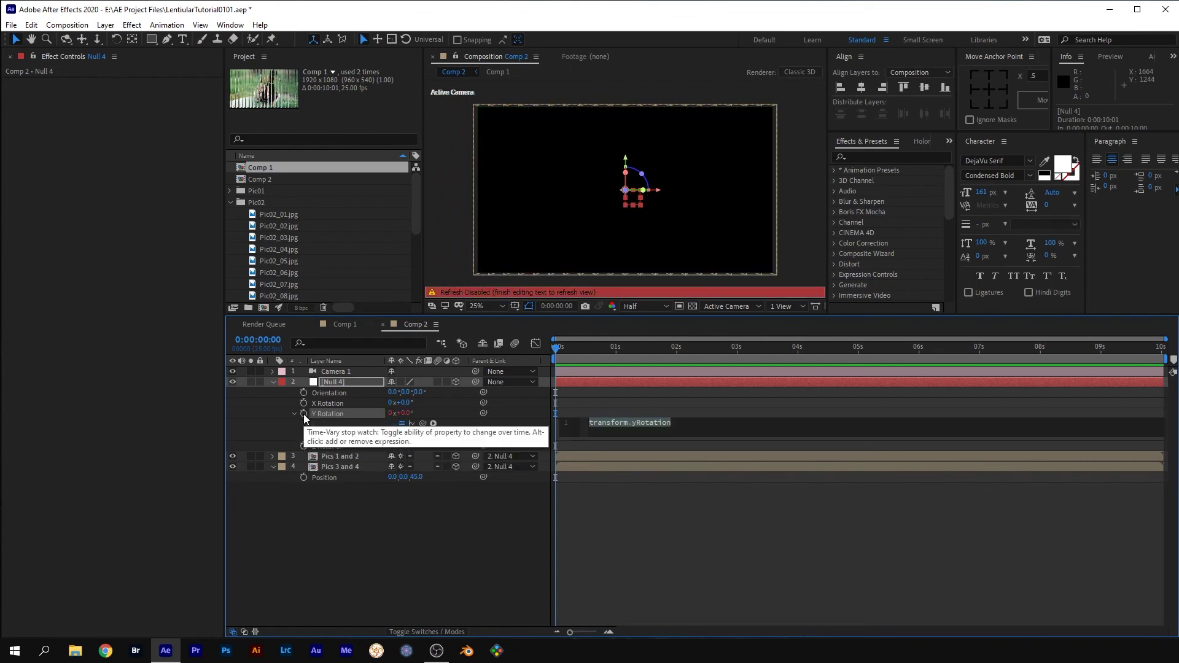
pyautogui.write('time')
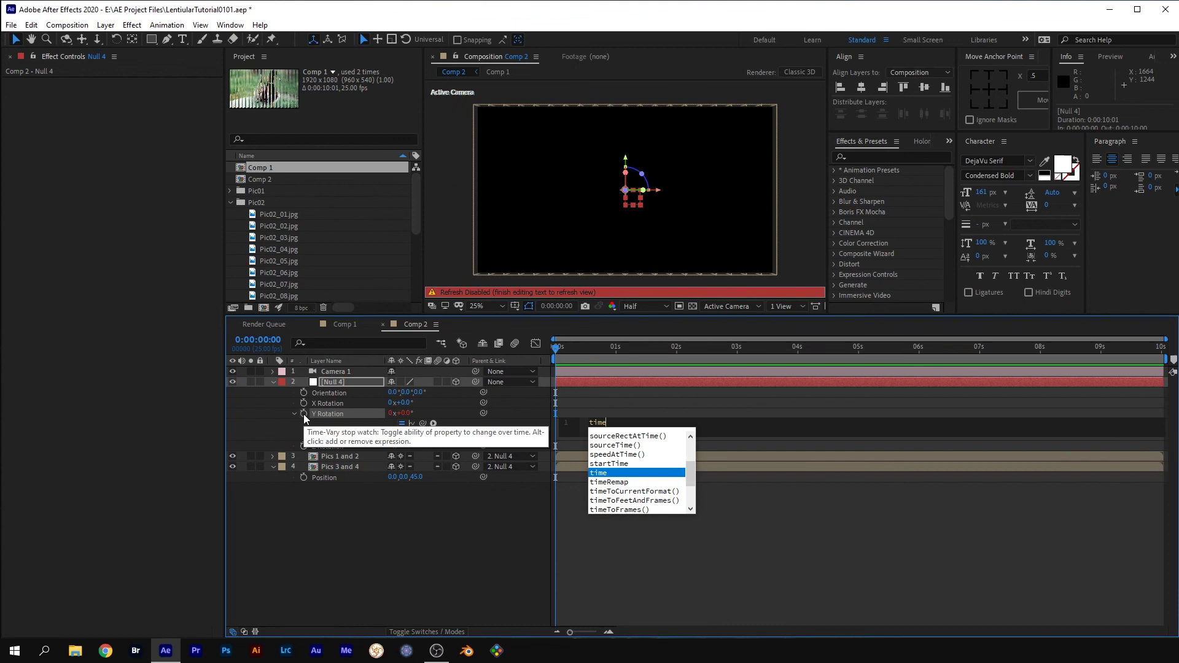
pyautogui.press('Return')
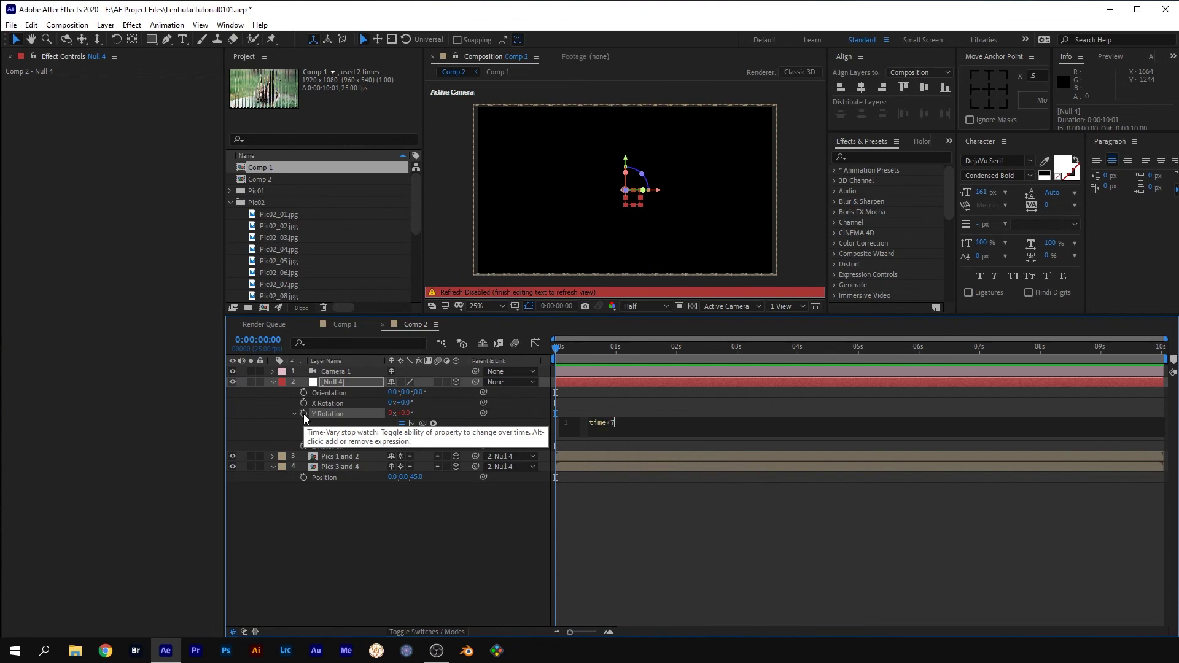
pyautogui.press('KP_Enter')
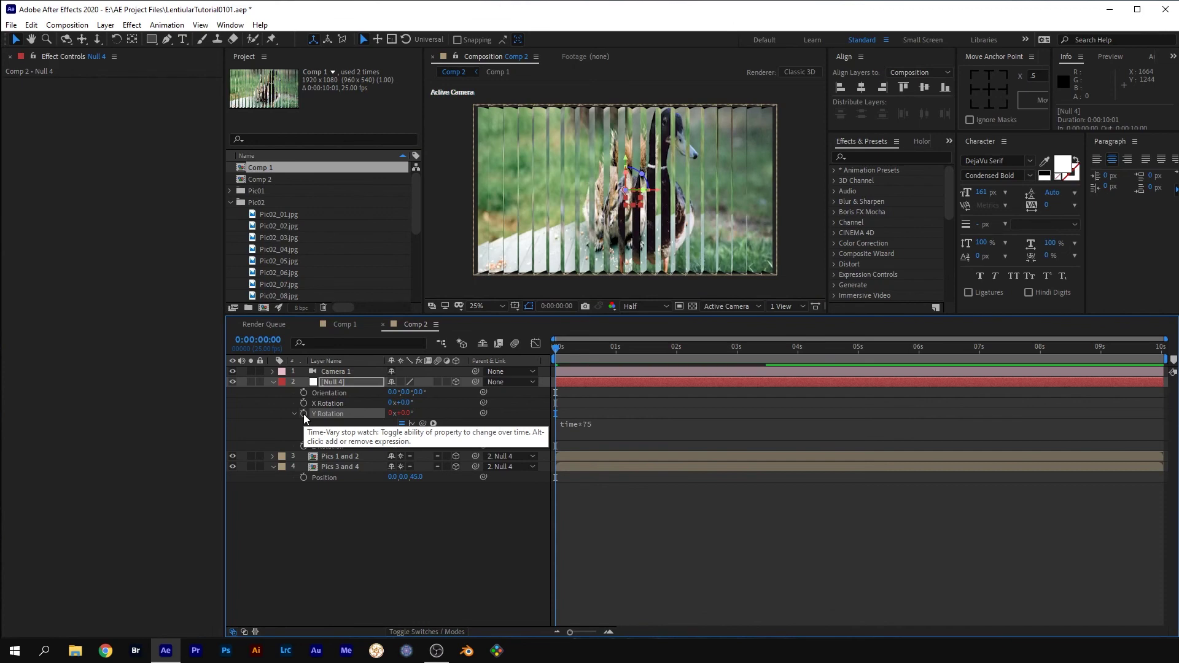
pyautogui.press('space')
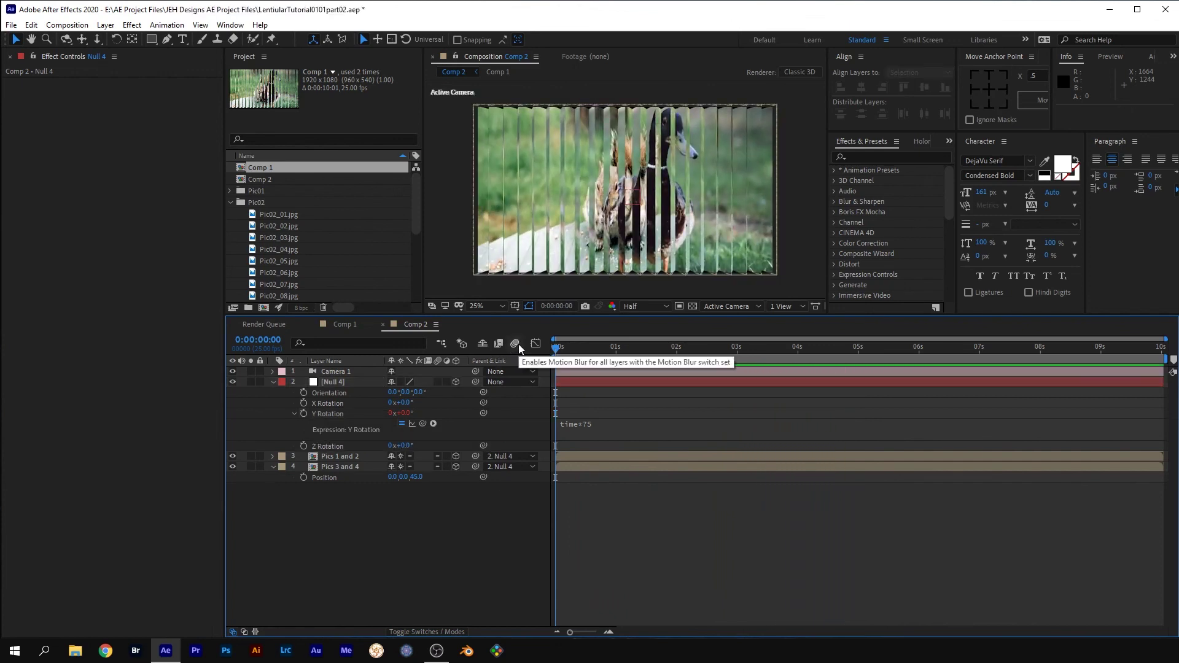
# Step: Enable the composition-level Motion Blur switch in Comp 2's timeline
pyautogui.click(519, 349)
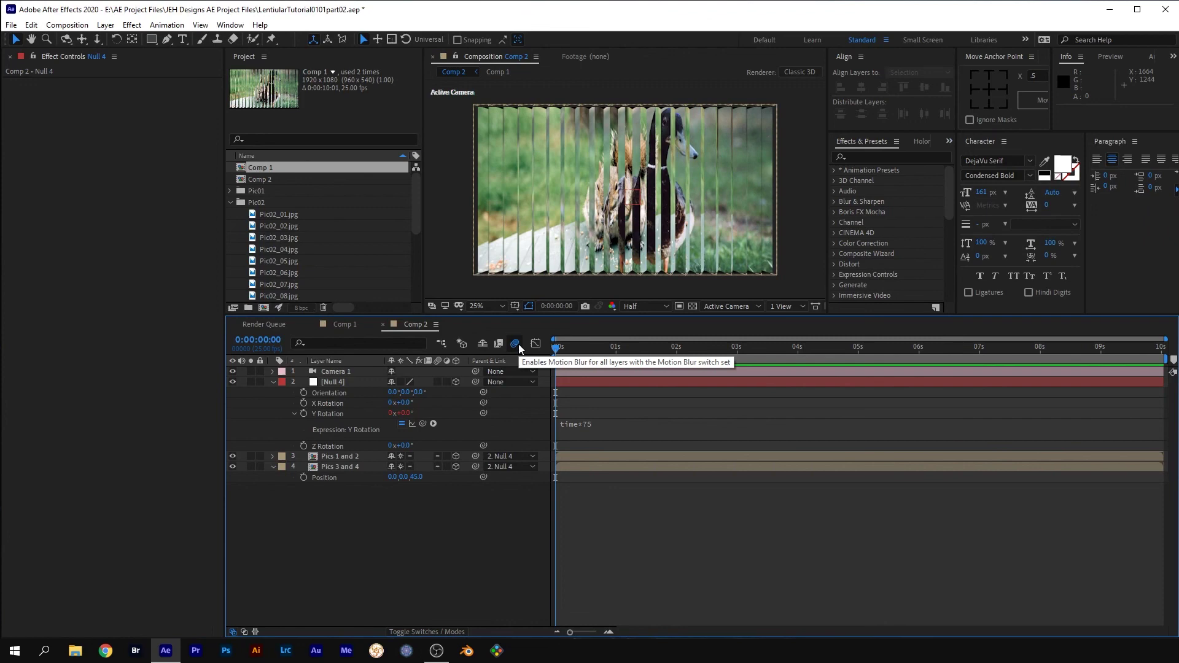